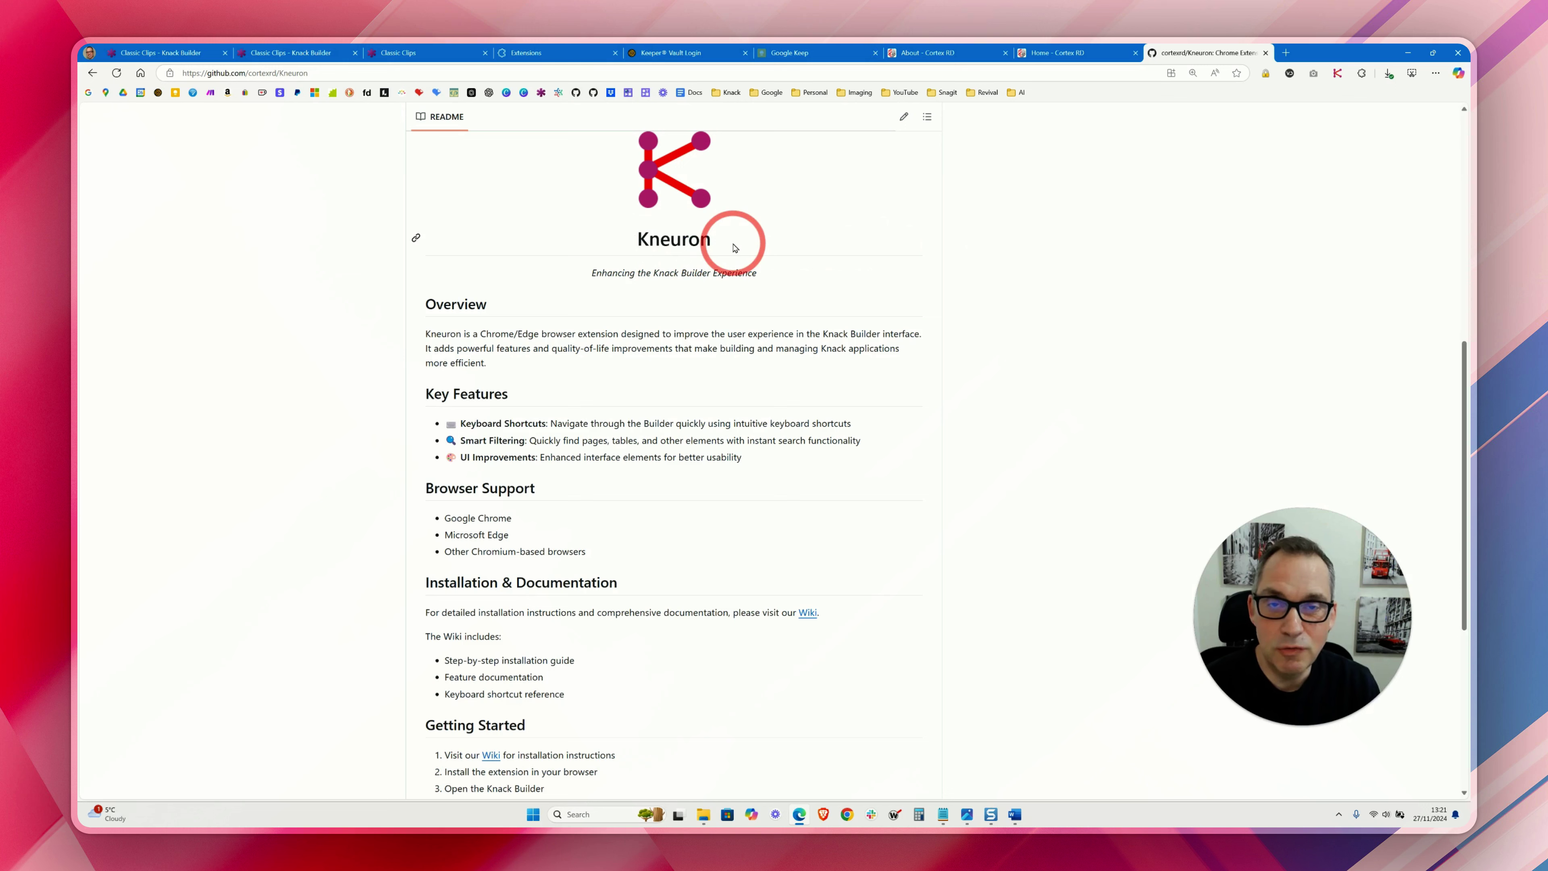
- Examine the Kneuron README, including its About text and the closing dedication to the Knack community
left_click(802, 239)
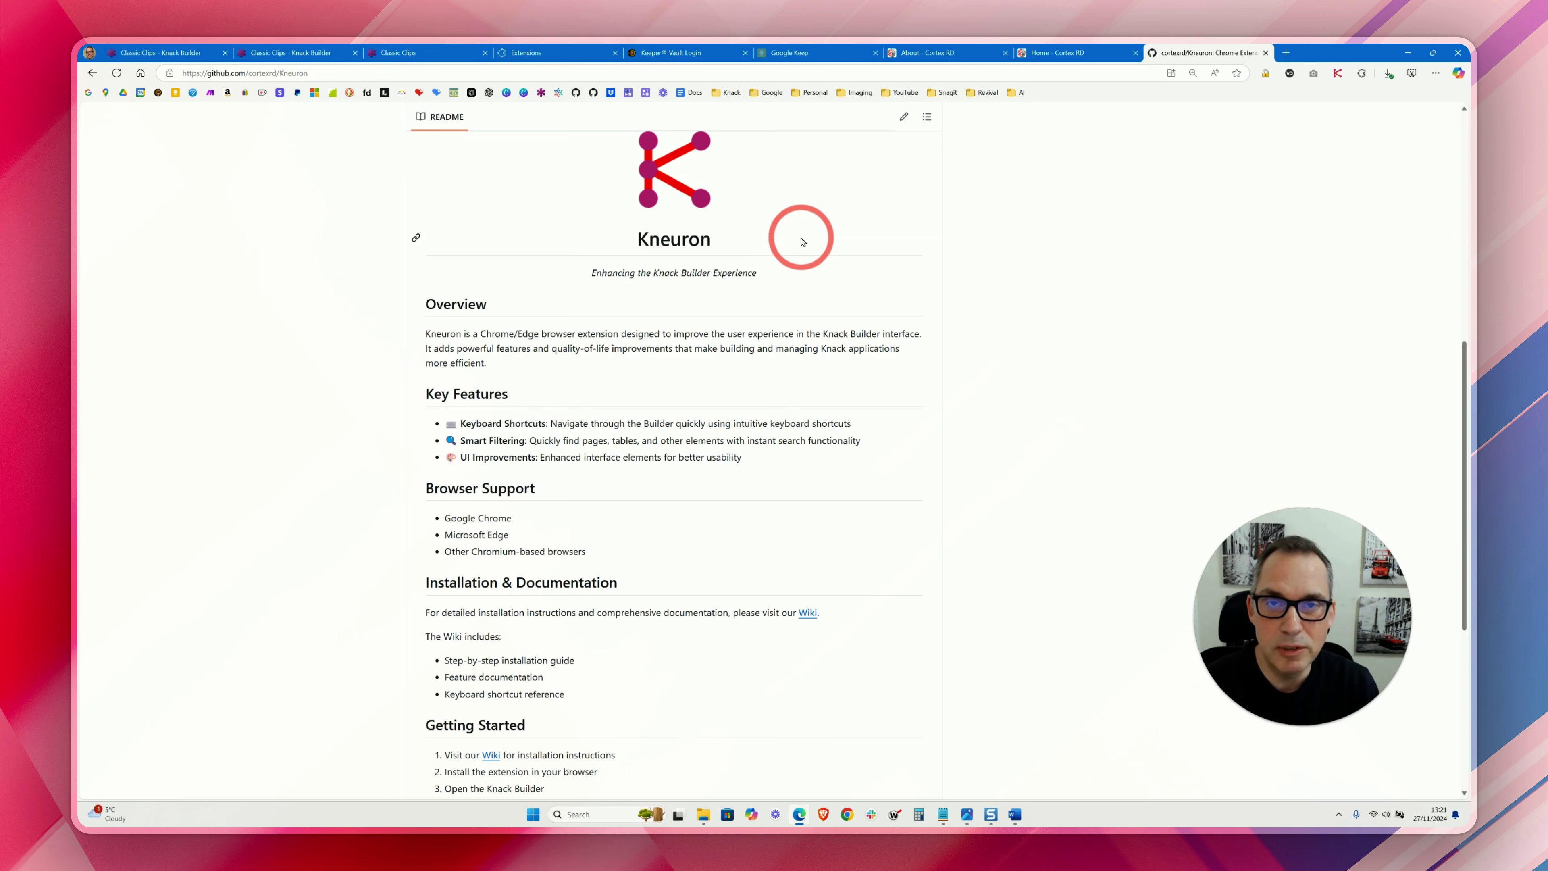
scroll(801, 240, "down", 6)
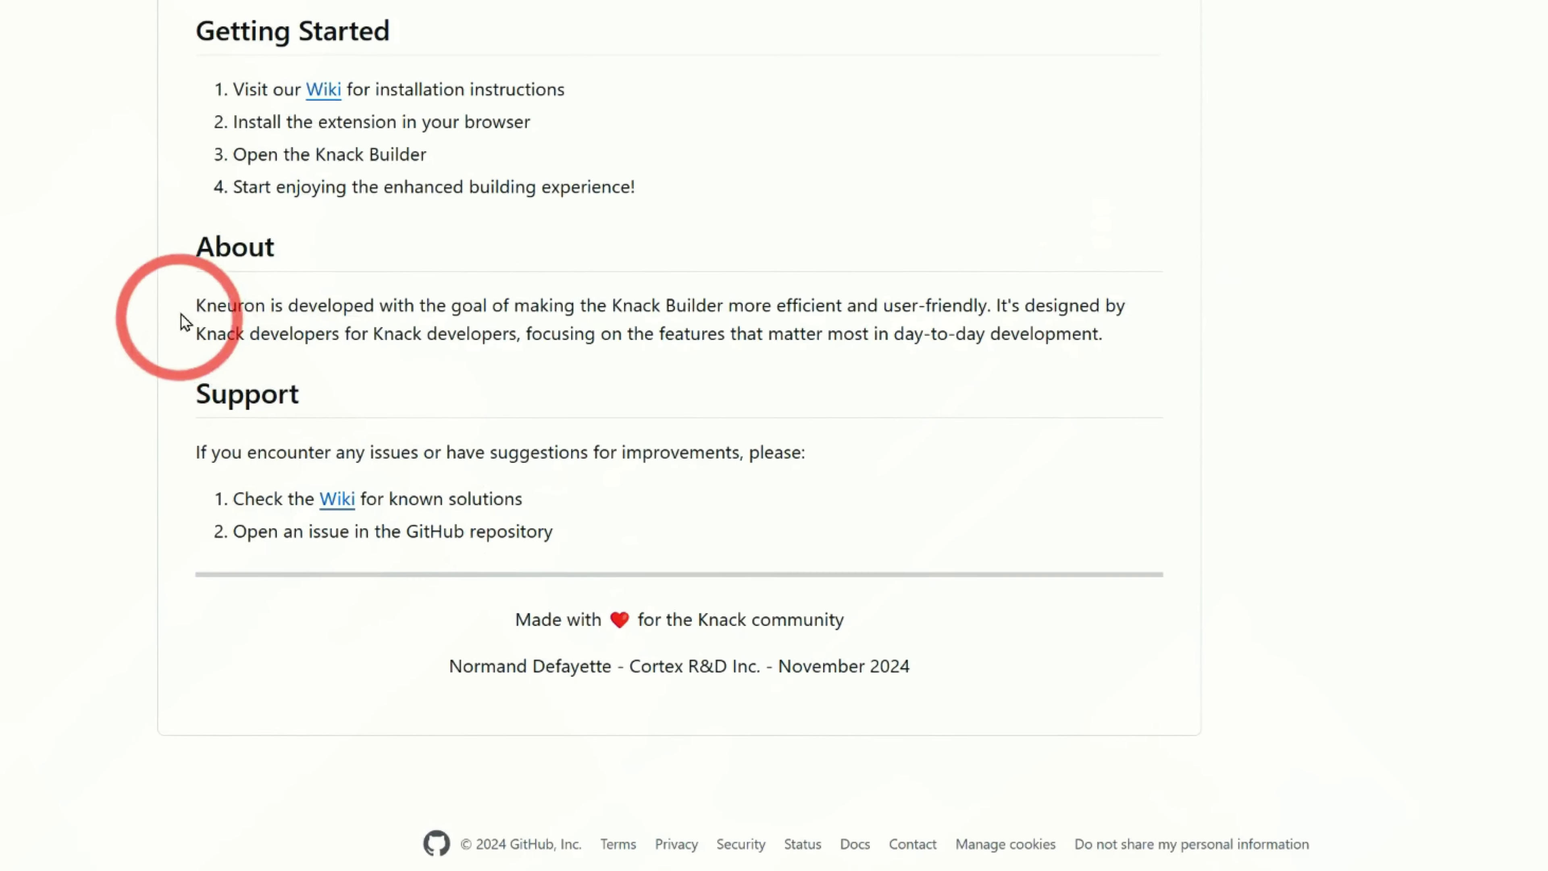
left_click_drag(424, 493, 525, 492)
left_click_drag(386, 307, 1304, 421)
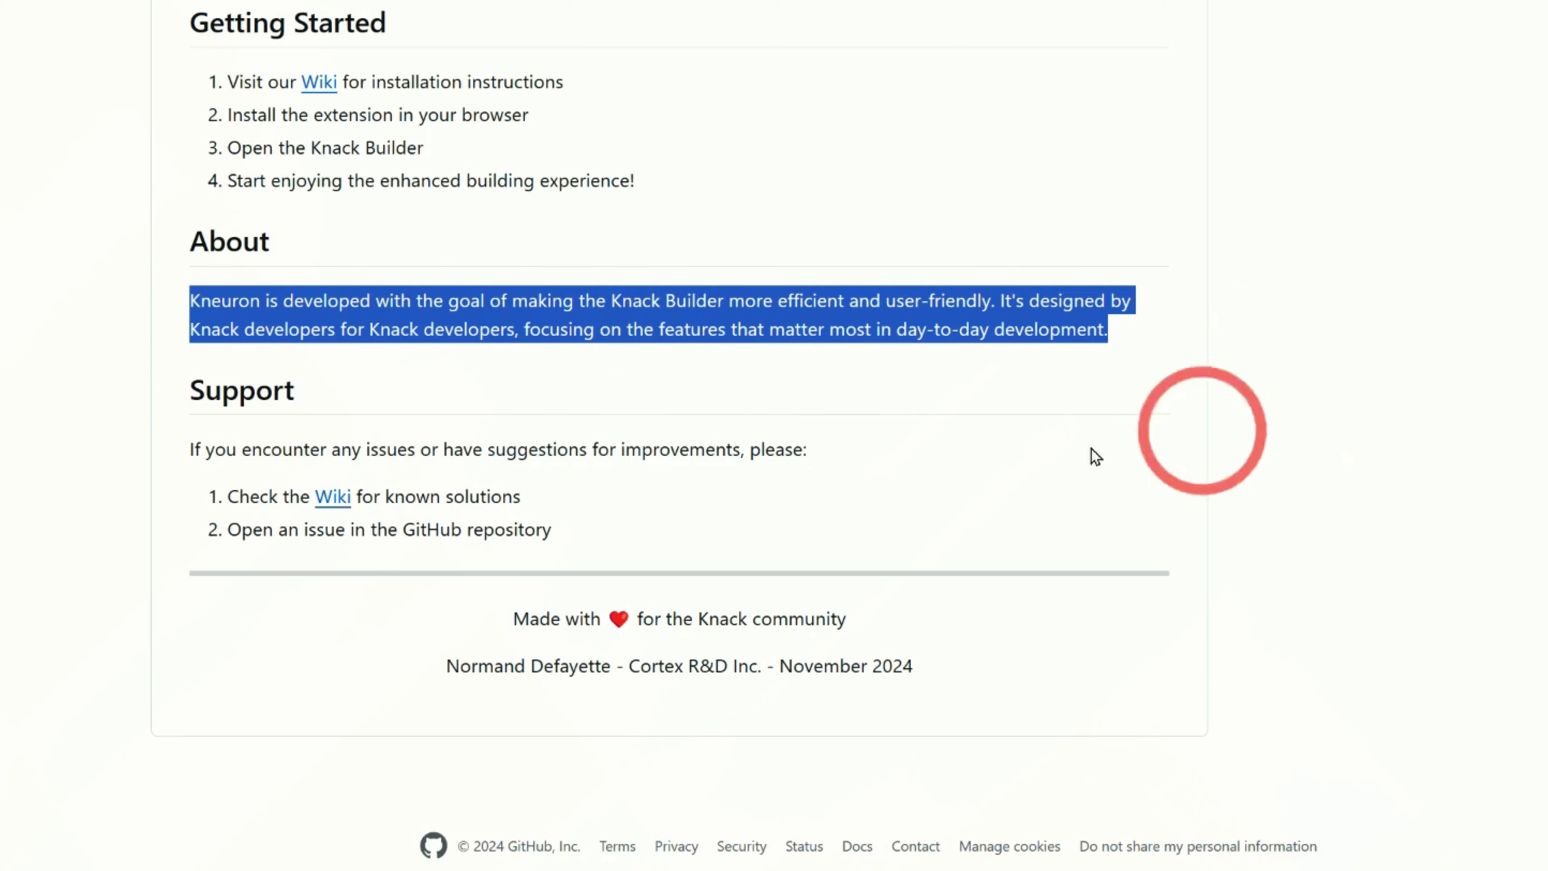
left_click_drag(515, 617, 872, 631)
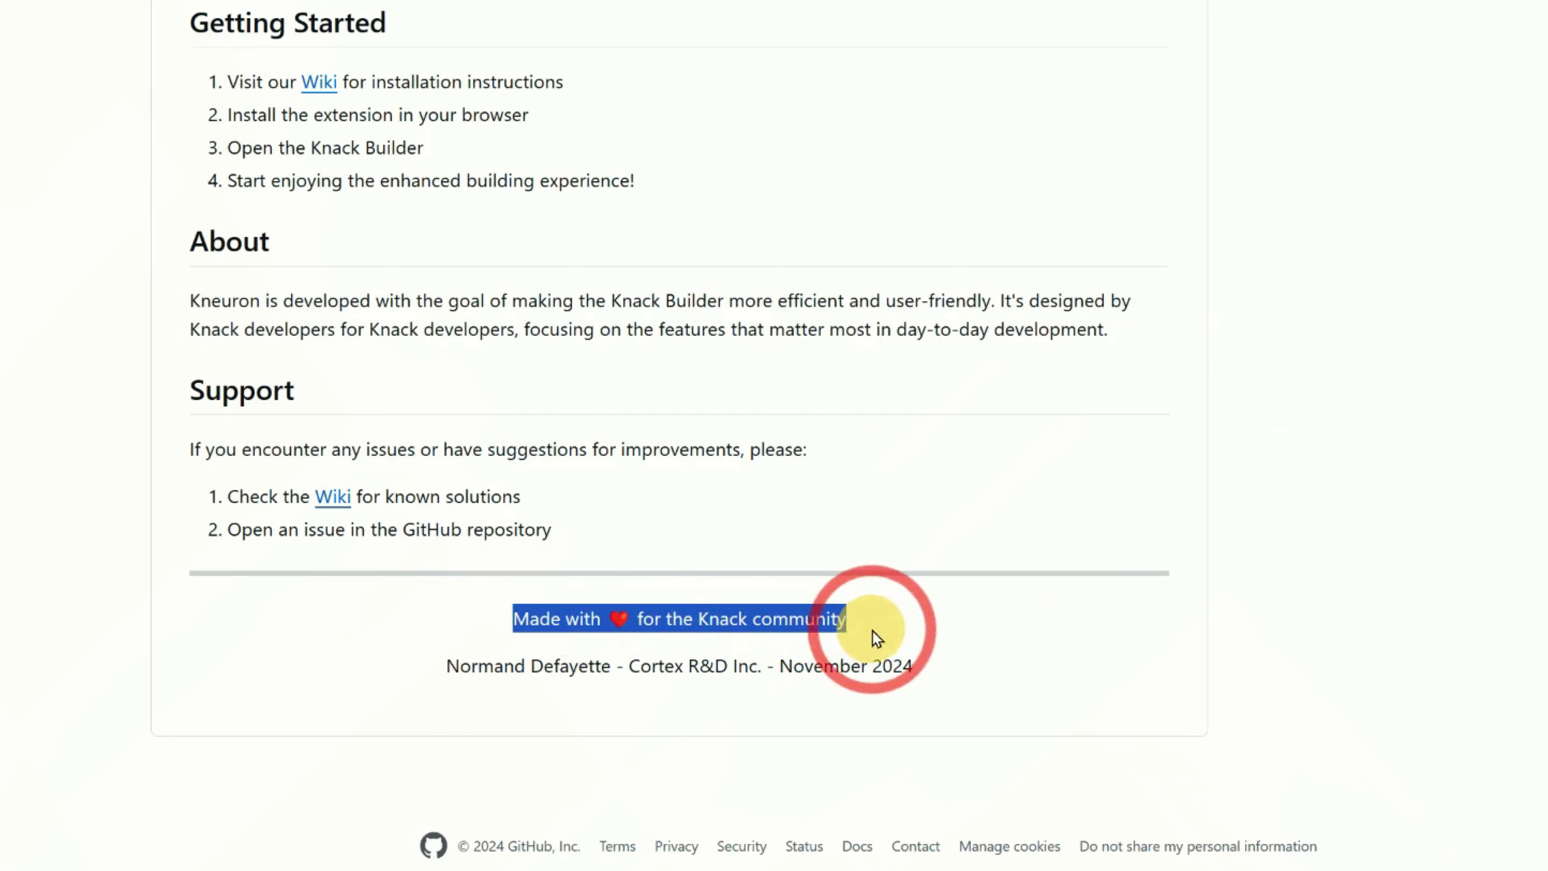
left_click(1272, 570)
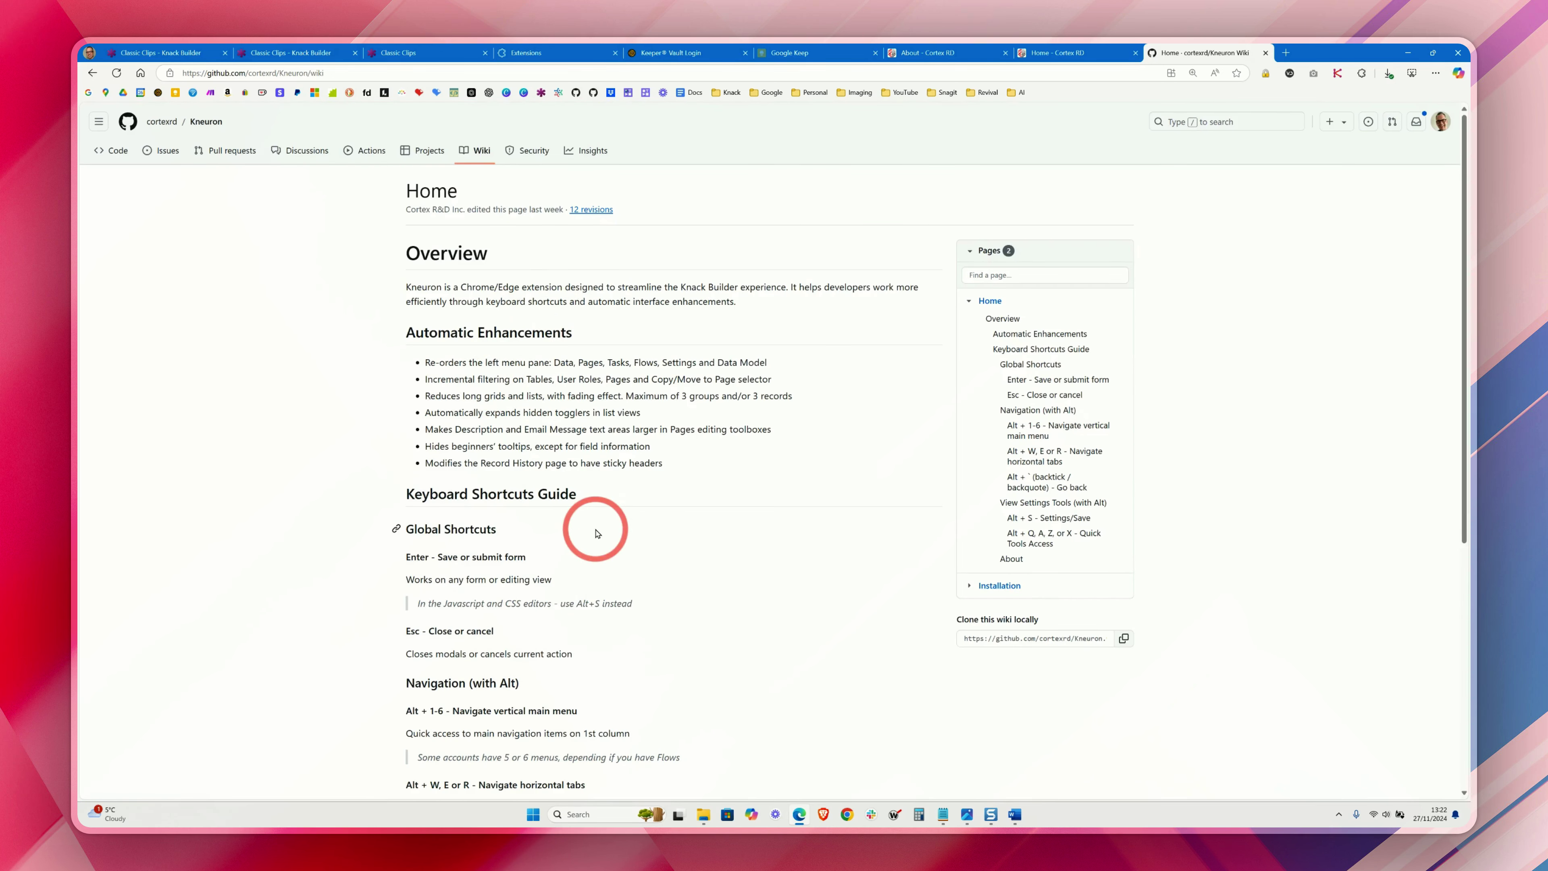
- Open the Installation page of the Kneuron wiki and download the beta Kneuron.zip from the AWS server
scroll(597, 533, "down", 1)
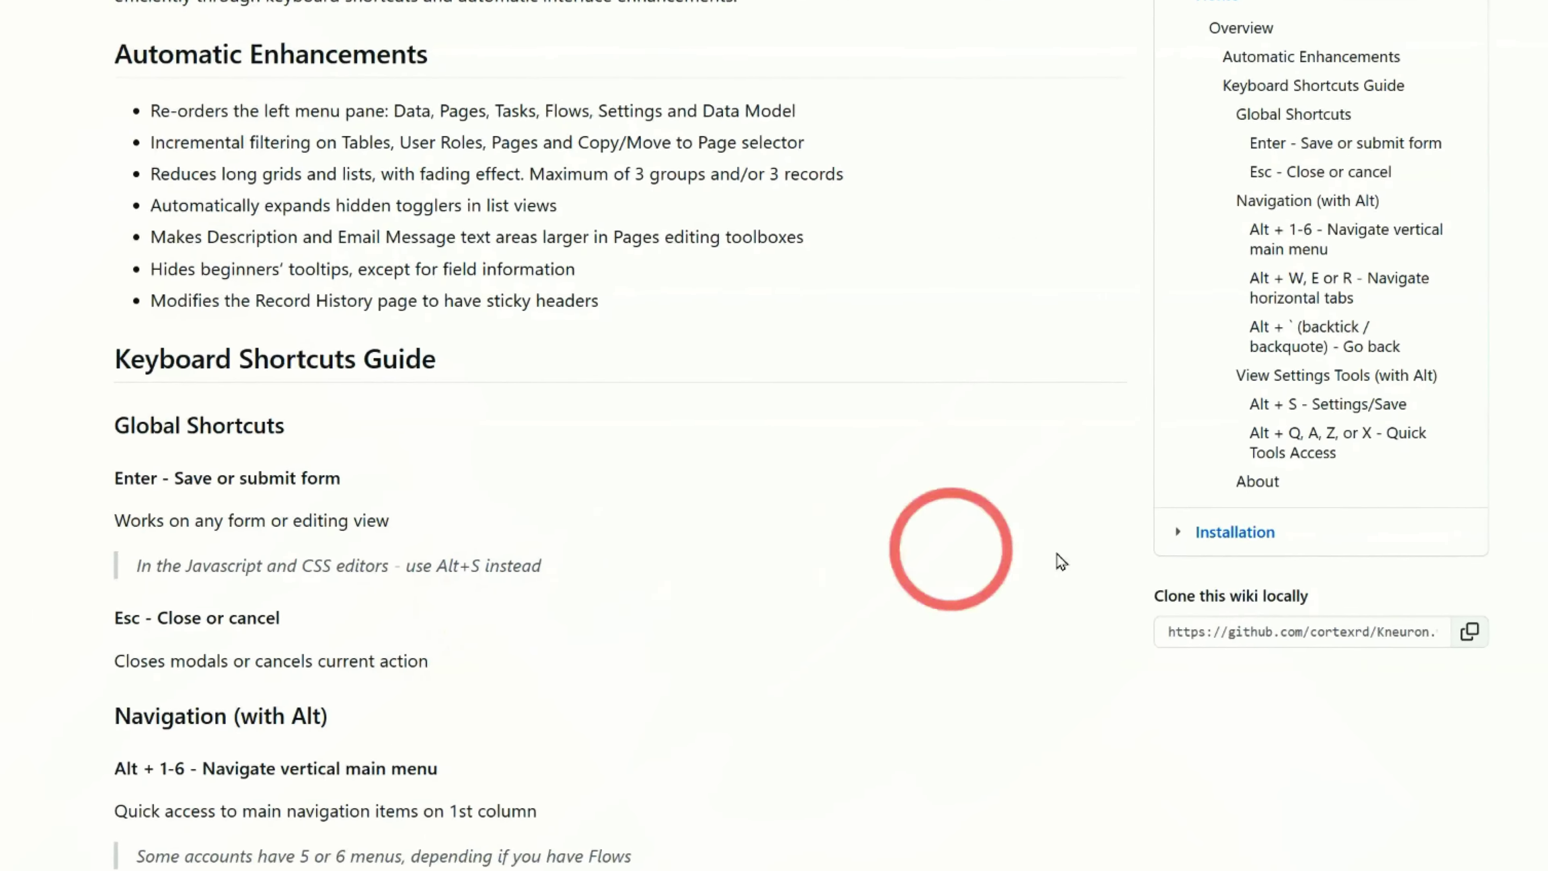
left_click(1003, 500)
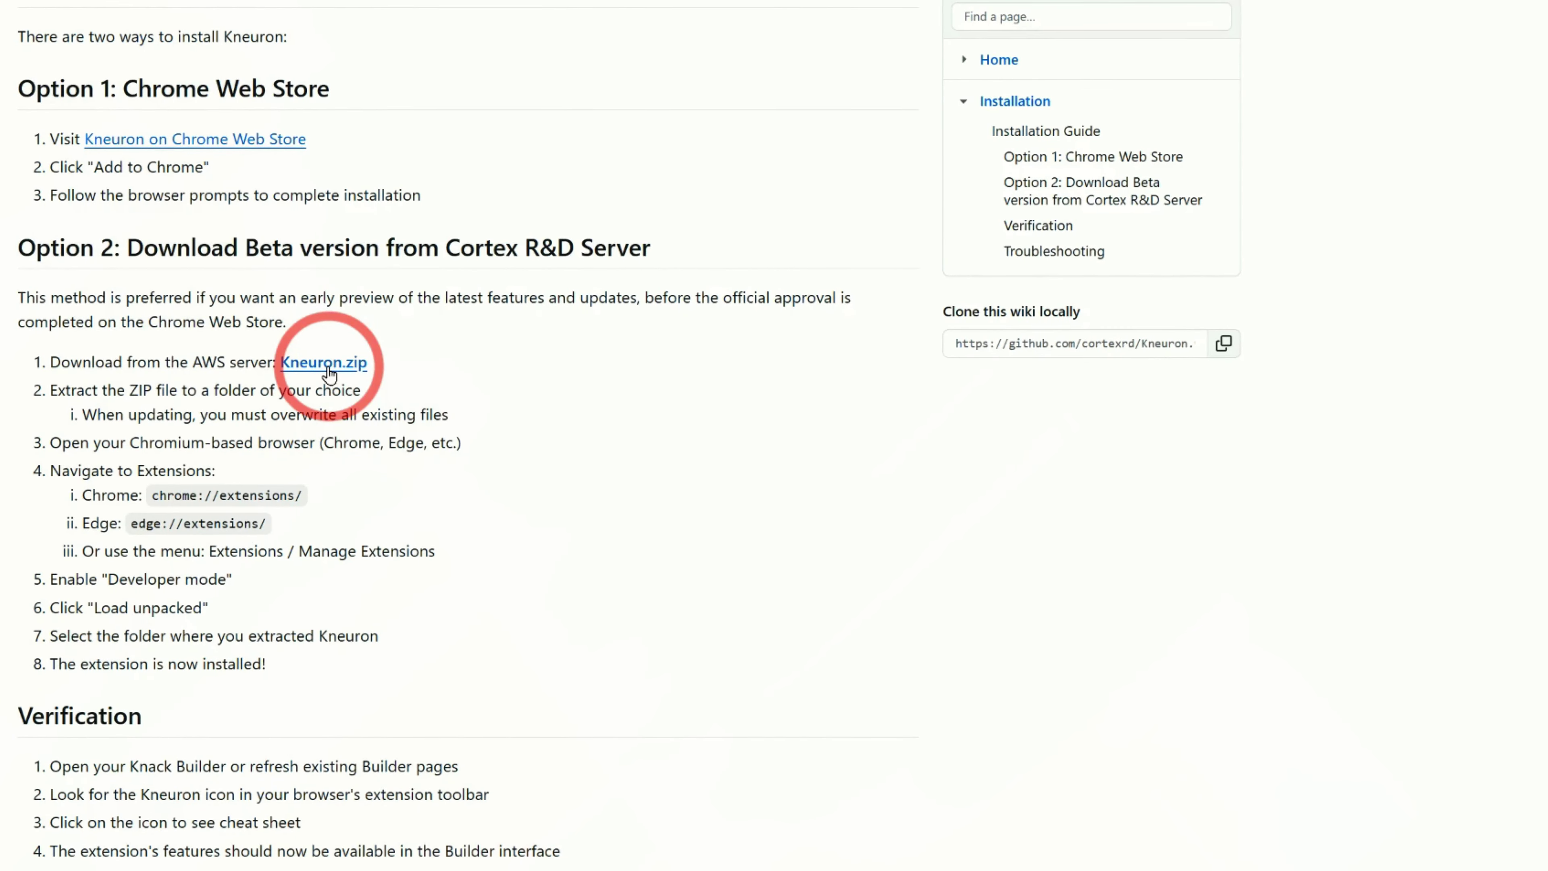
left_click(329, 366)
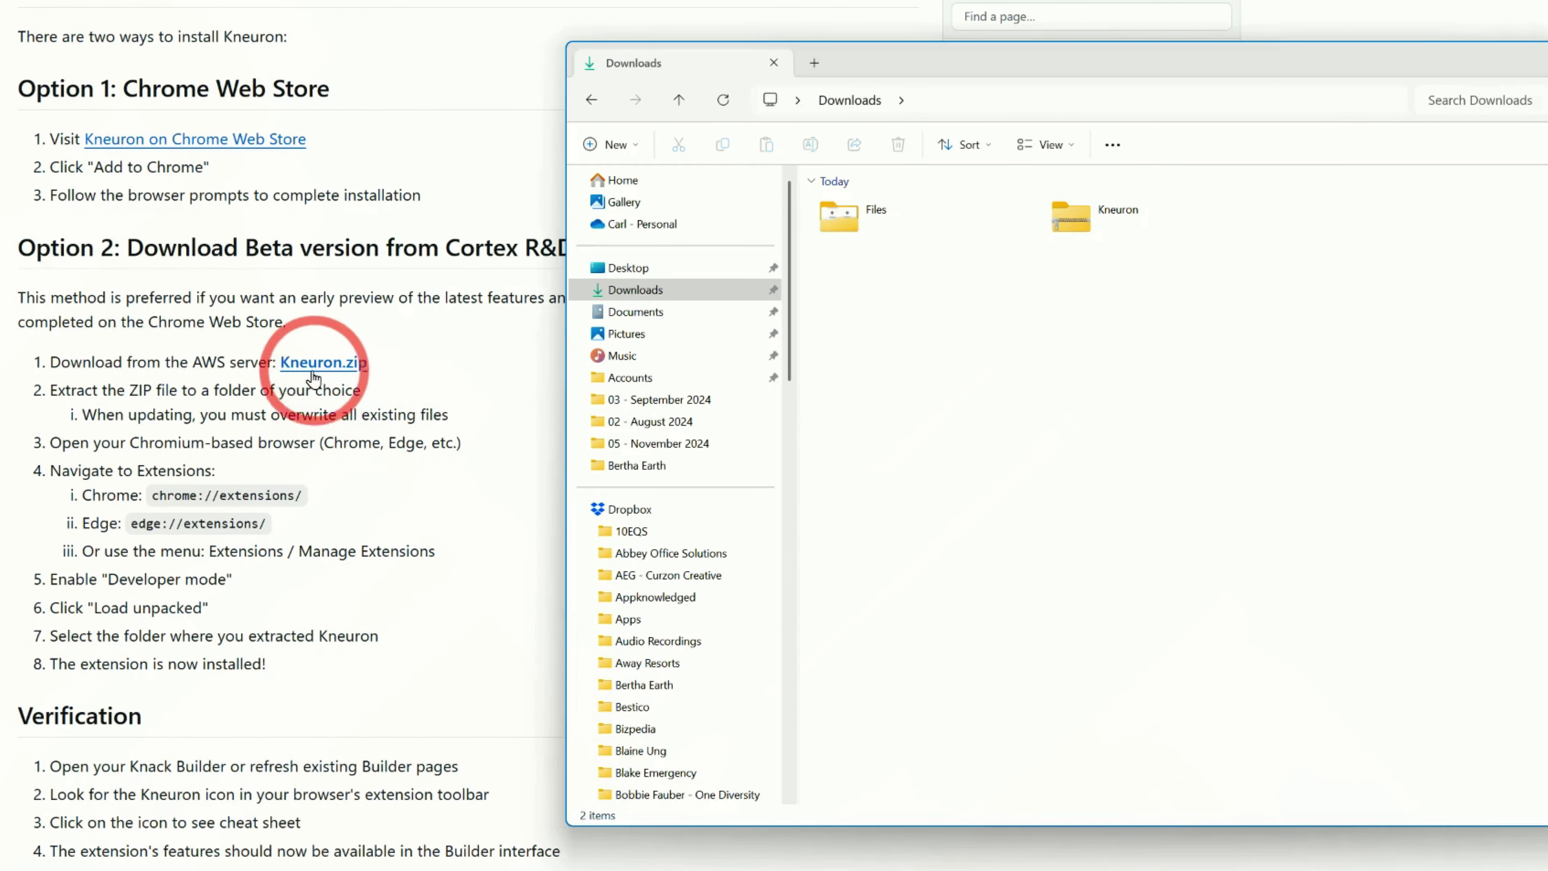
- Extract the Kneuron archive to a Kneuron folder in Downloads and delete the original ZIP file
right_click(1080, 222)
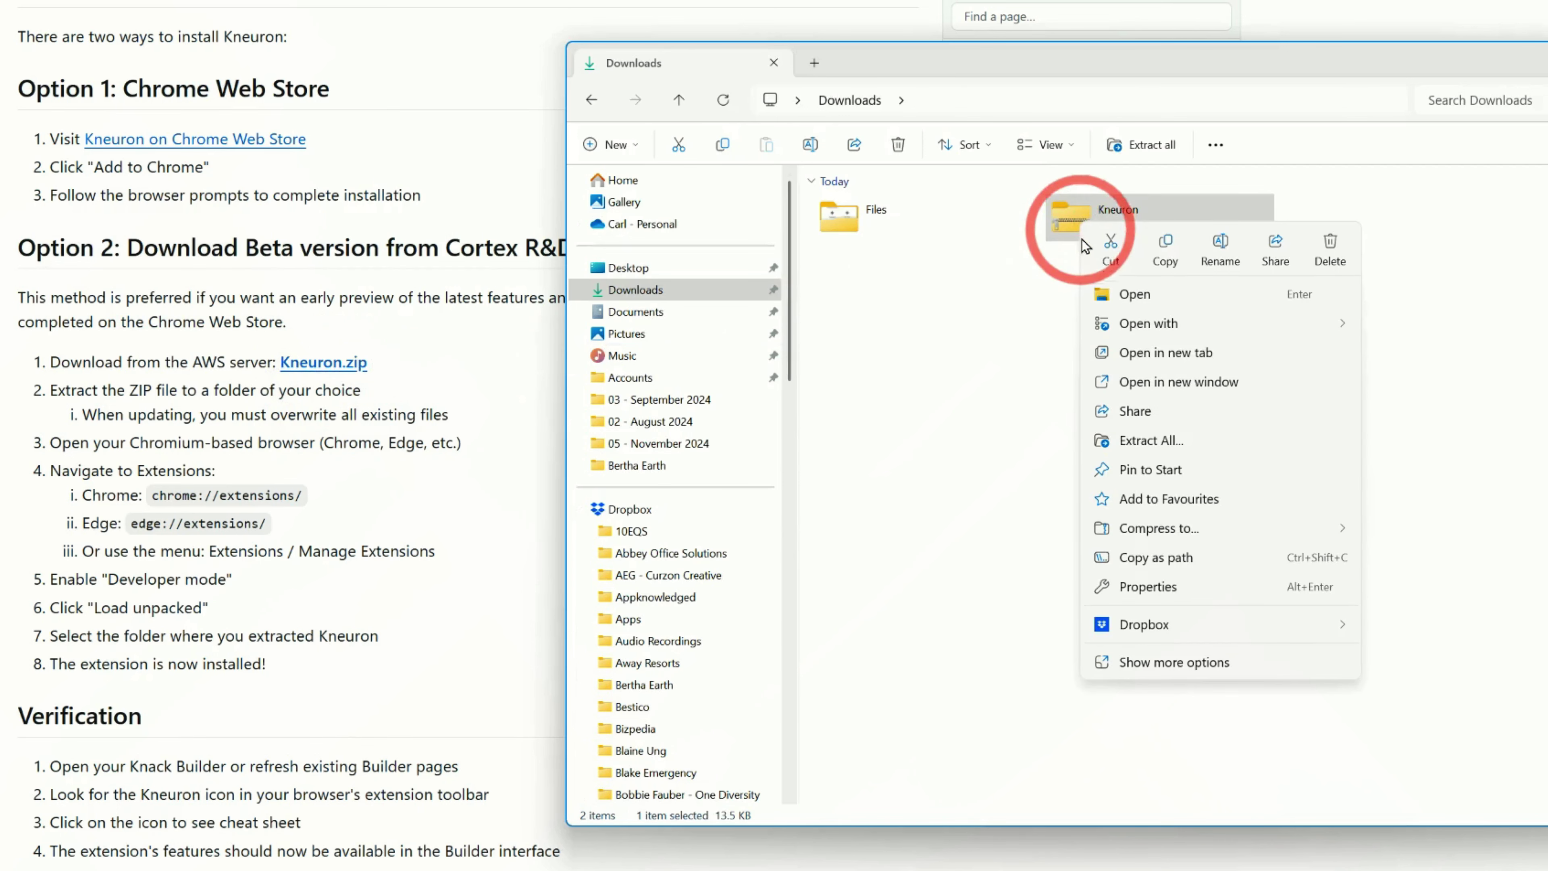
left_click(1122, 438)
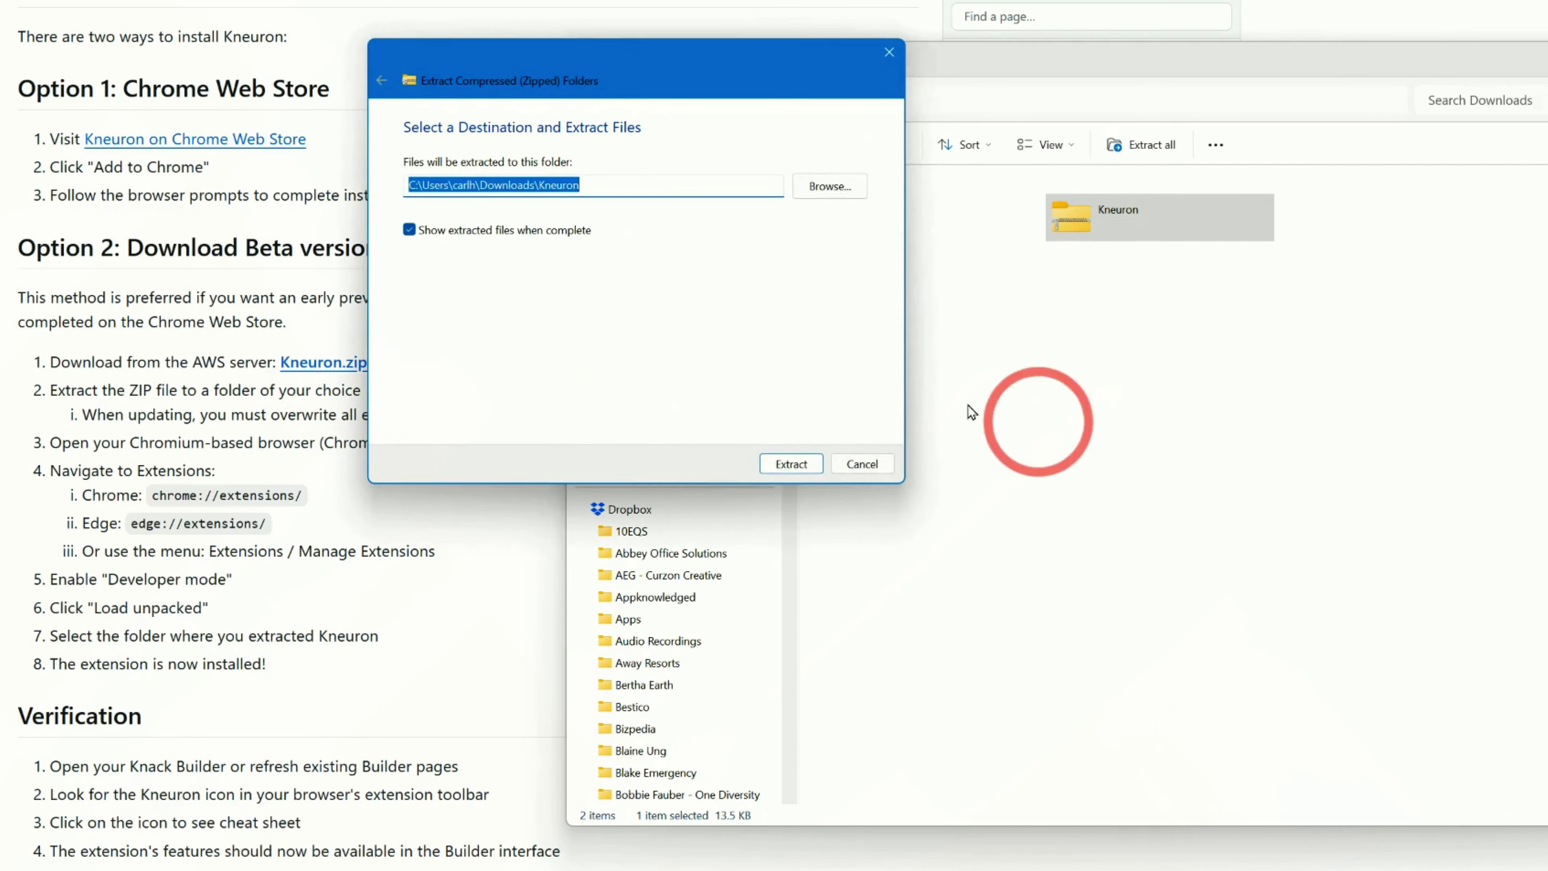
left_click(793, 464)
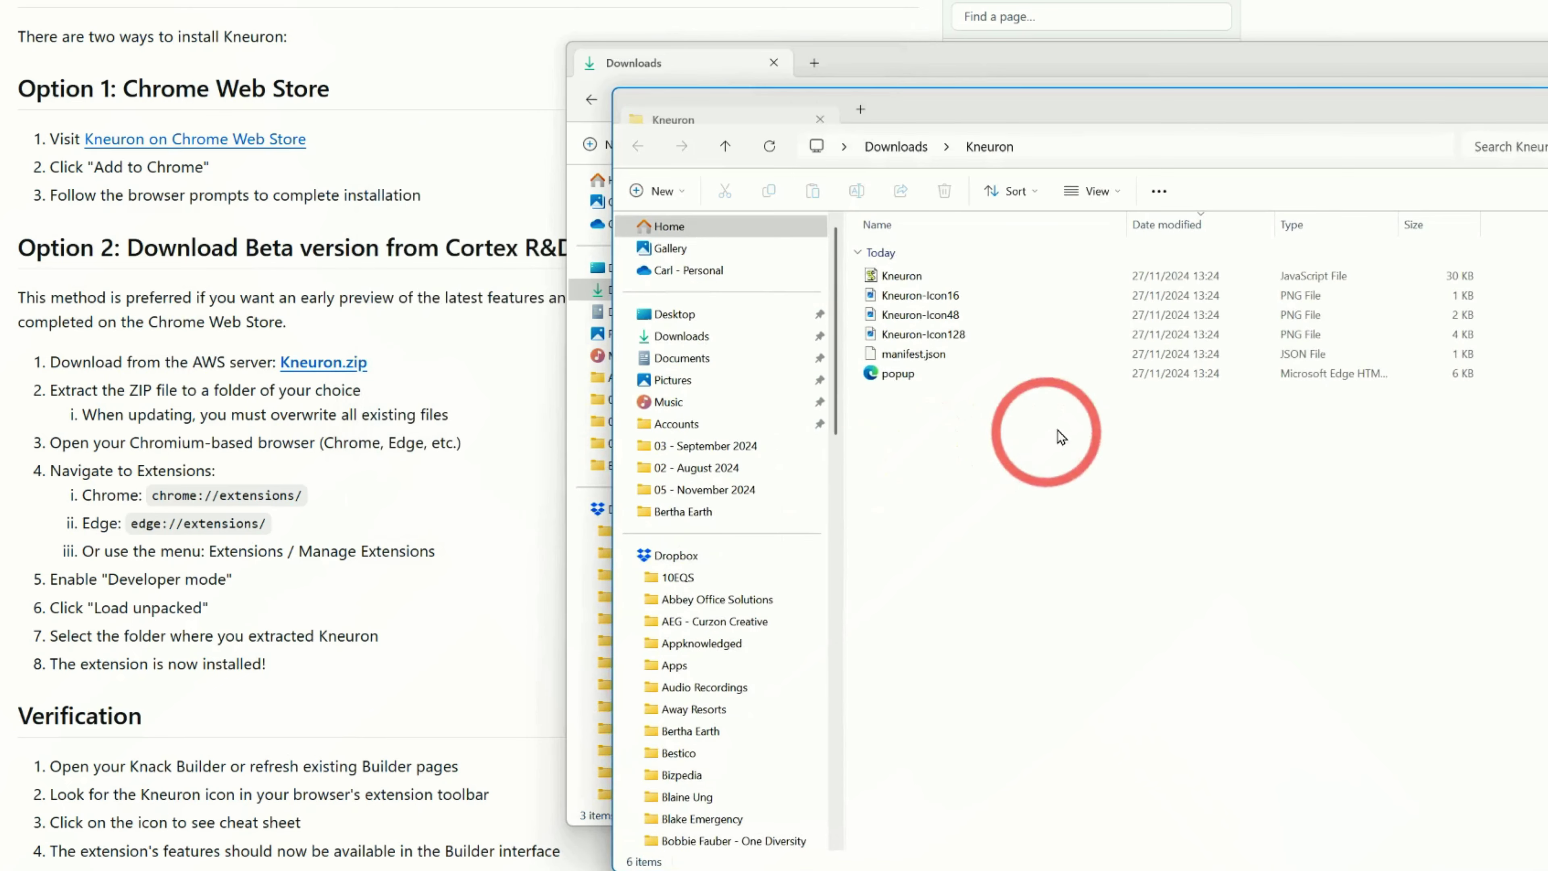
left_click(1120, 216)
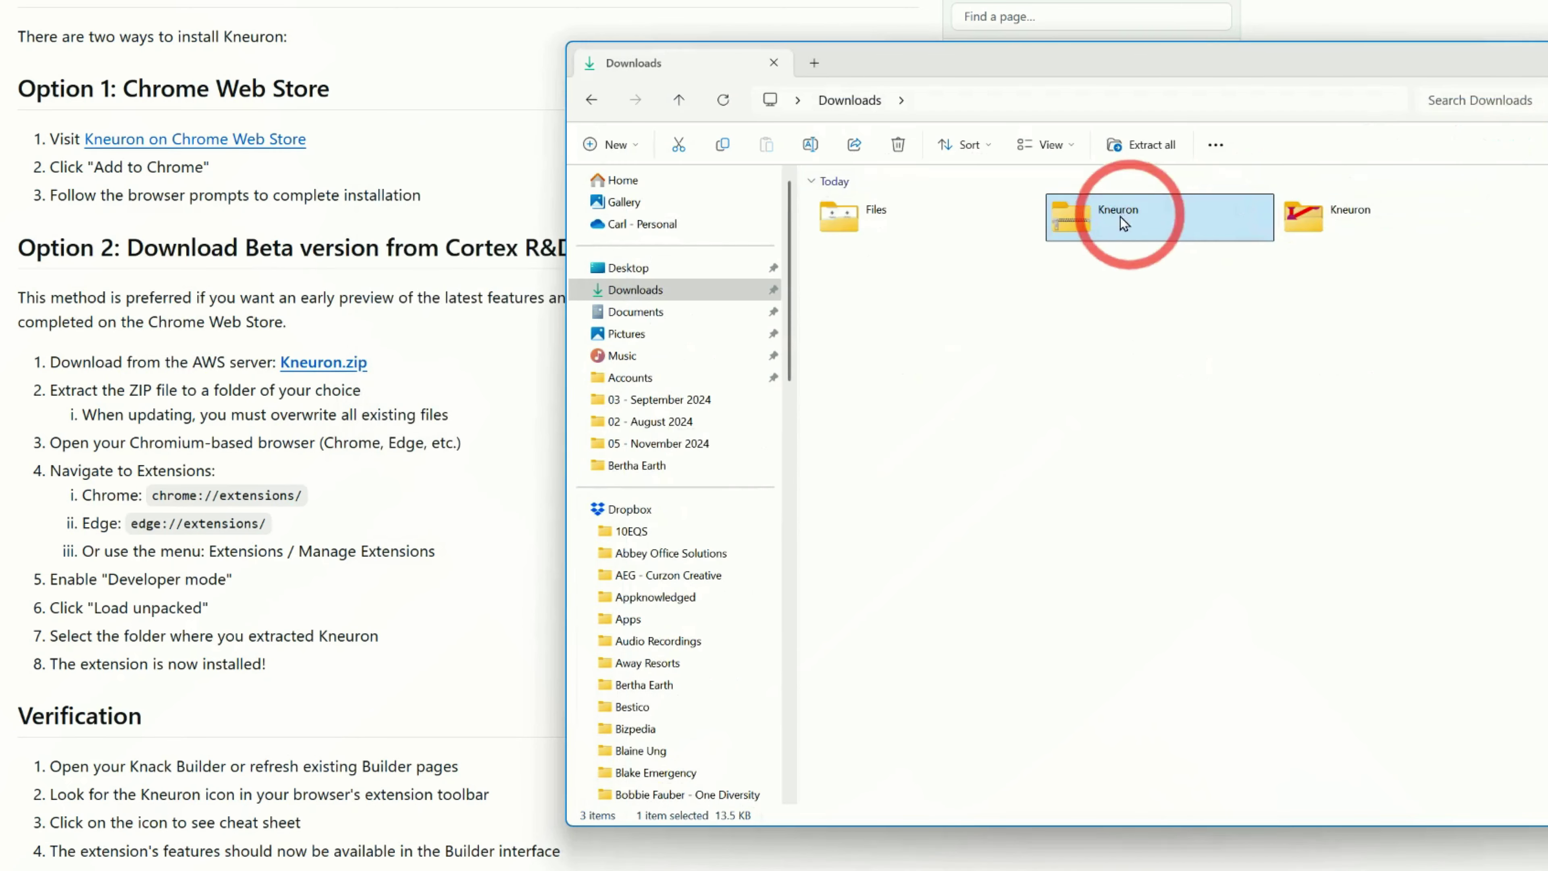
left_click(900, 149)
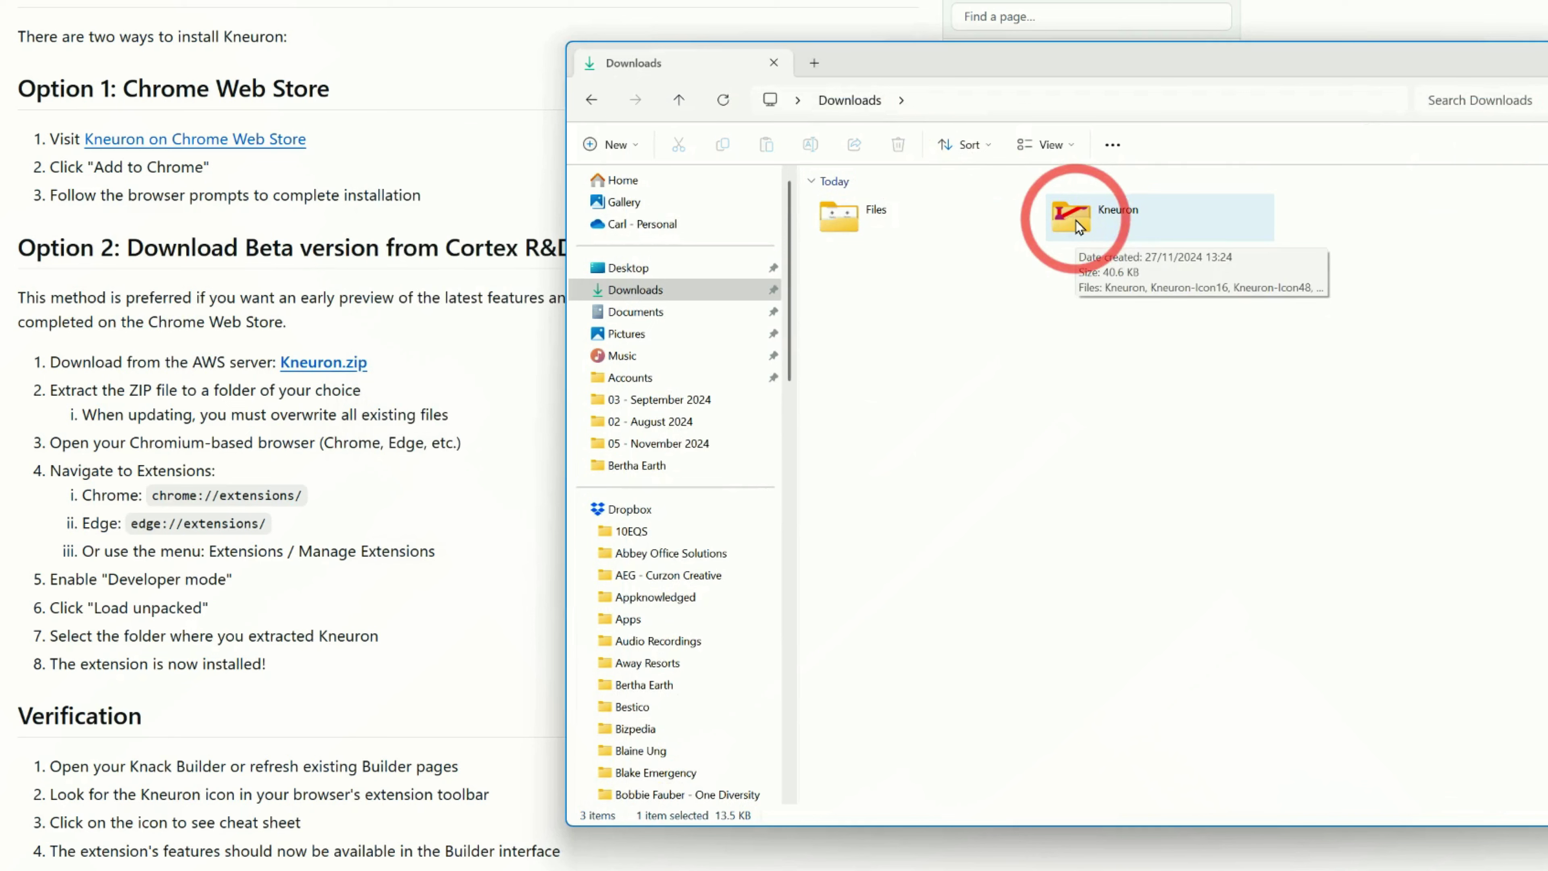
- Move the extracted Kneuron folder into the Files folder in Downloads and open Files
left_click_drag(1075, 220, 853, 227)
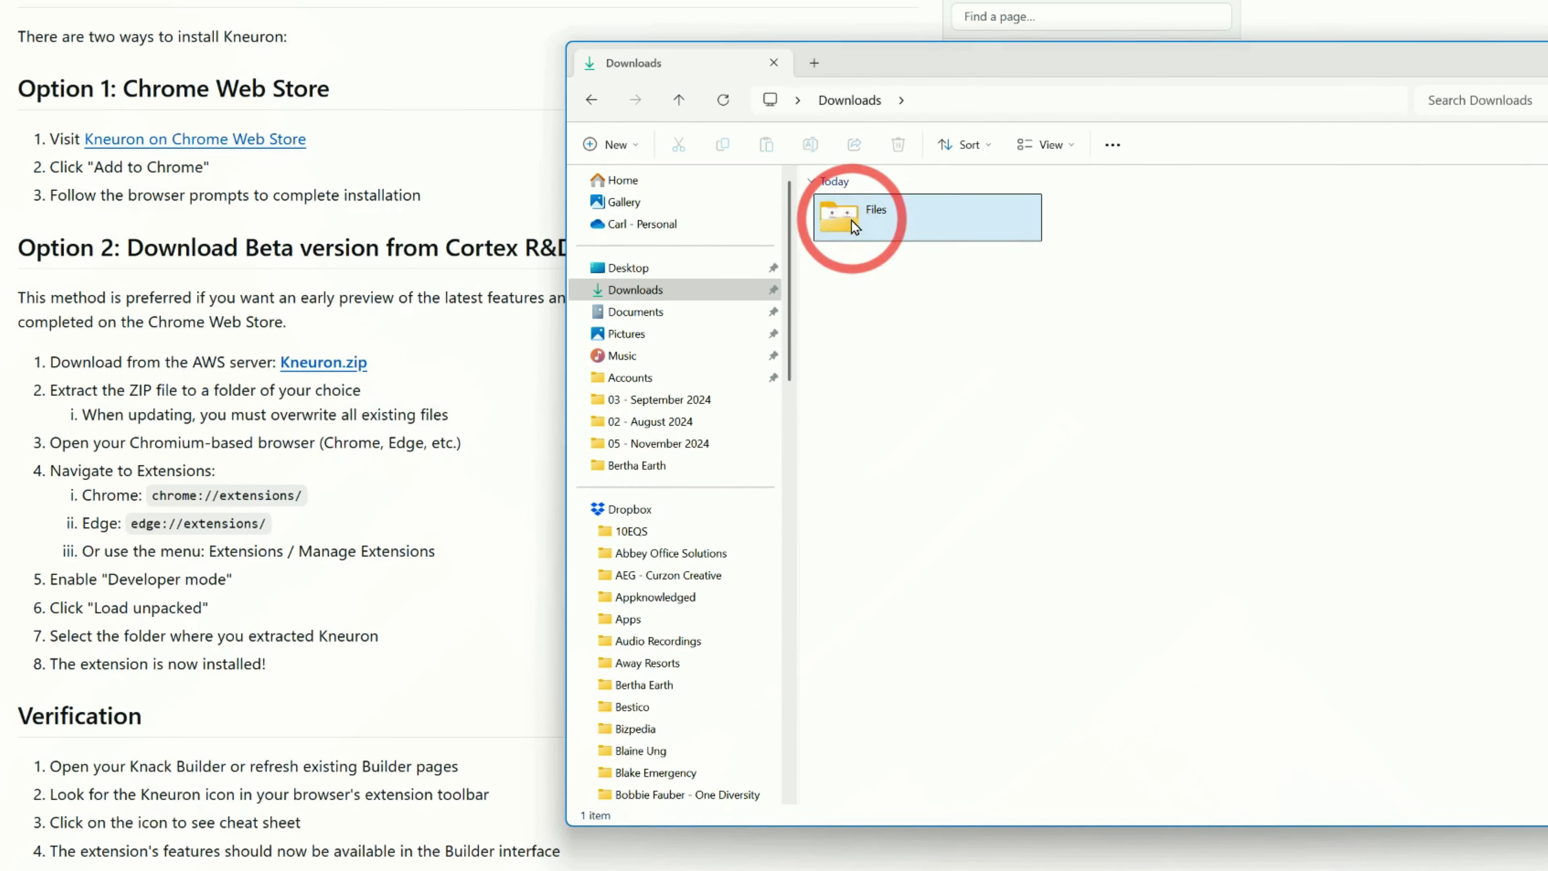
double_click(851, 225)
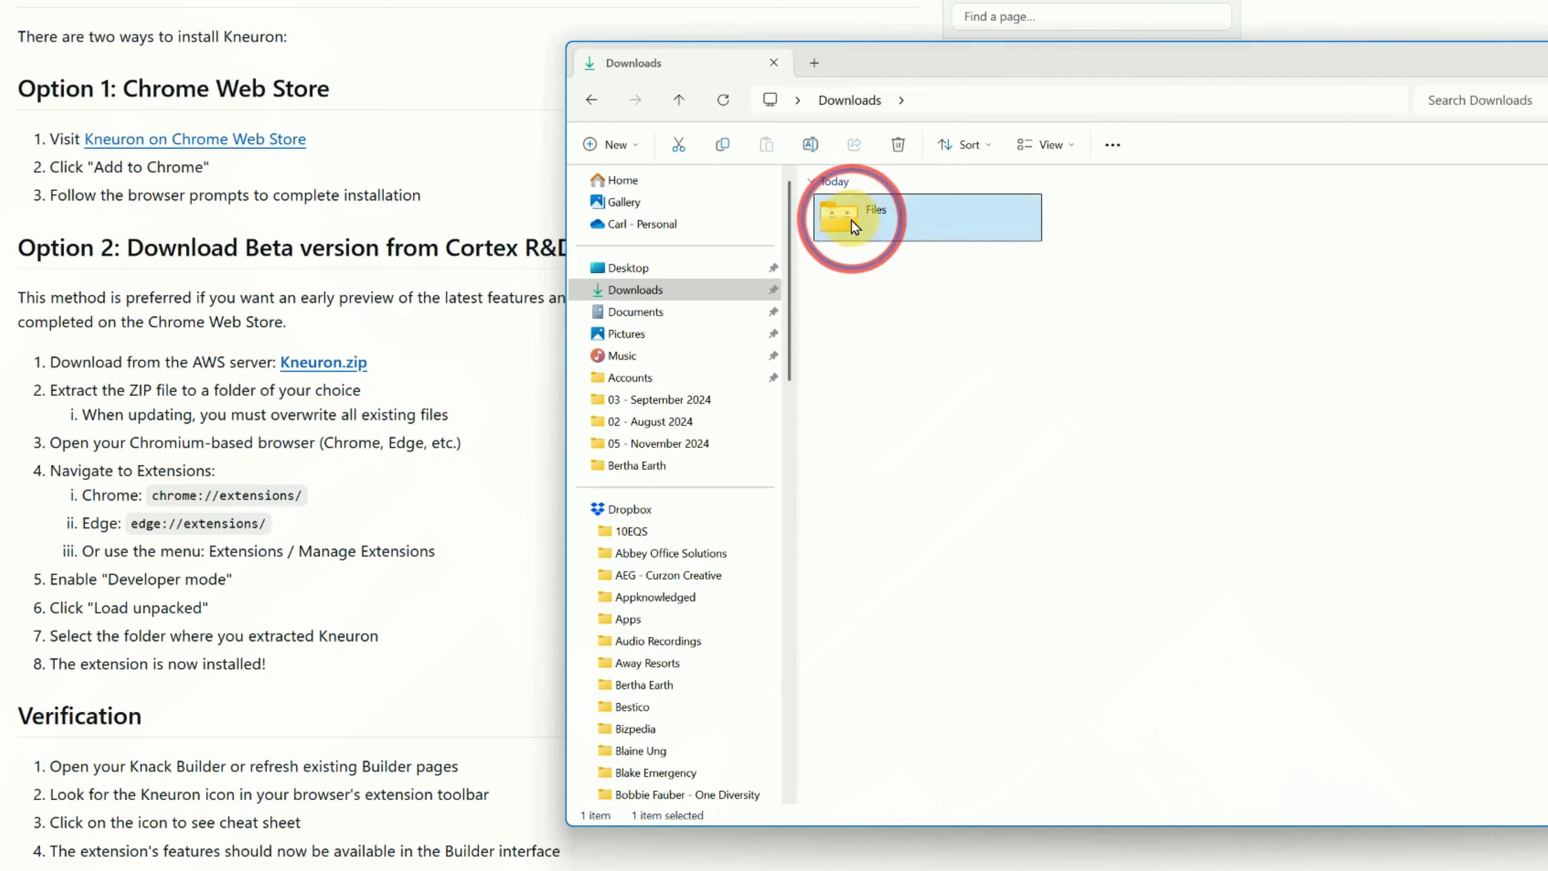
left_click(957, 250)
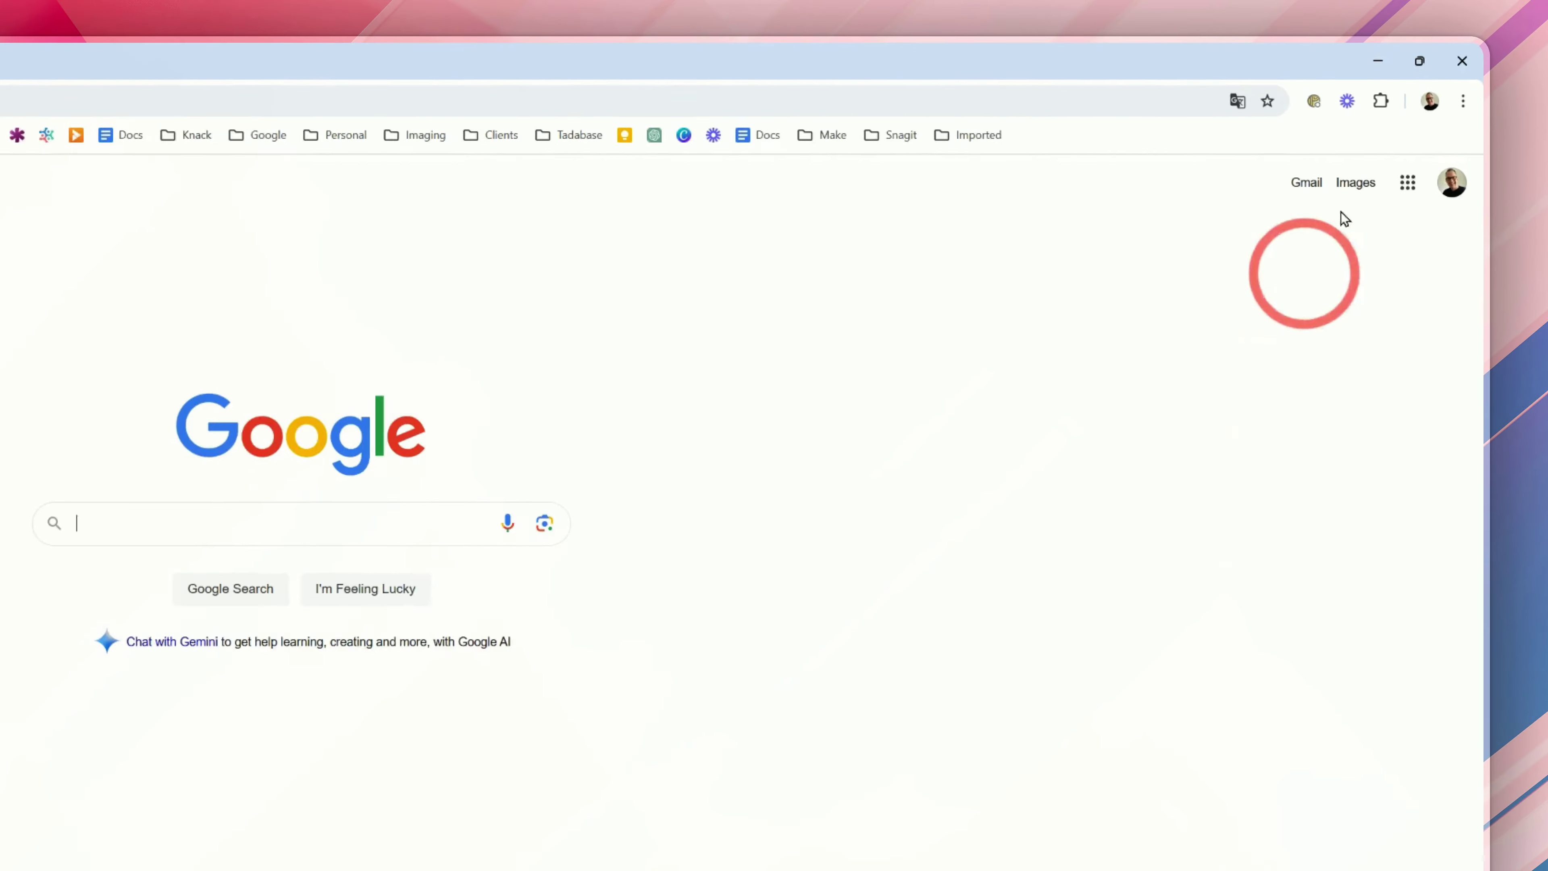
- Switch to Google Chrome, open the extension management page and enable Developer mode
left_click(1467, 114)
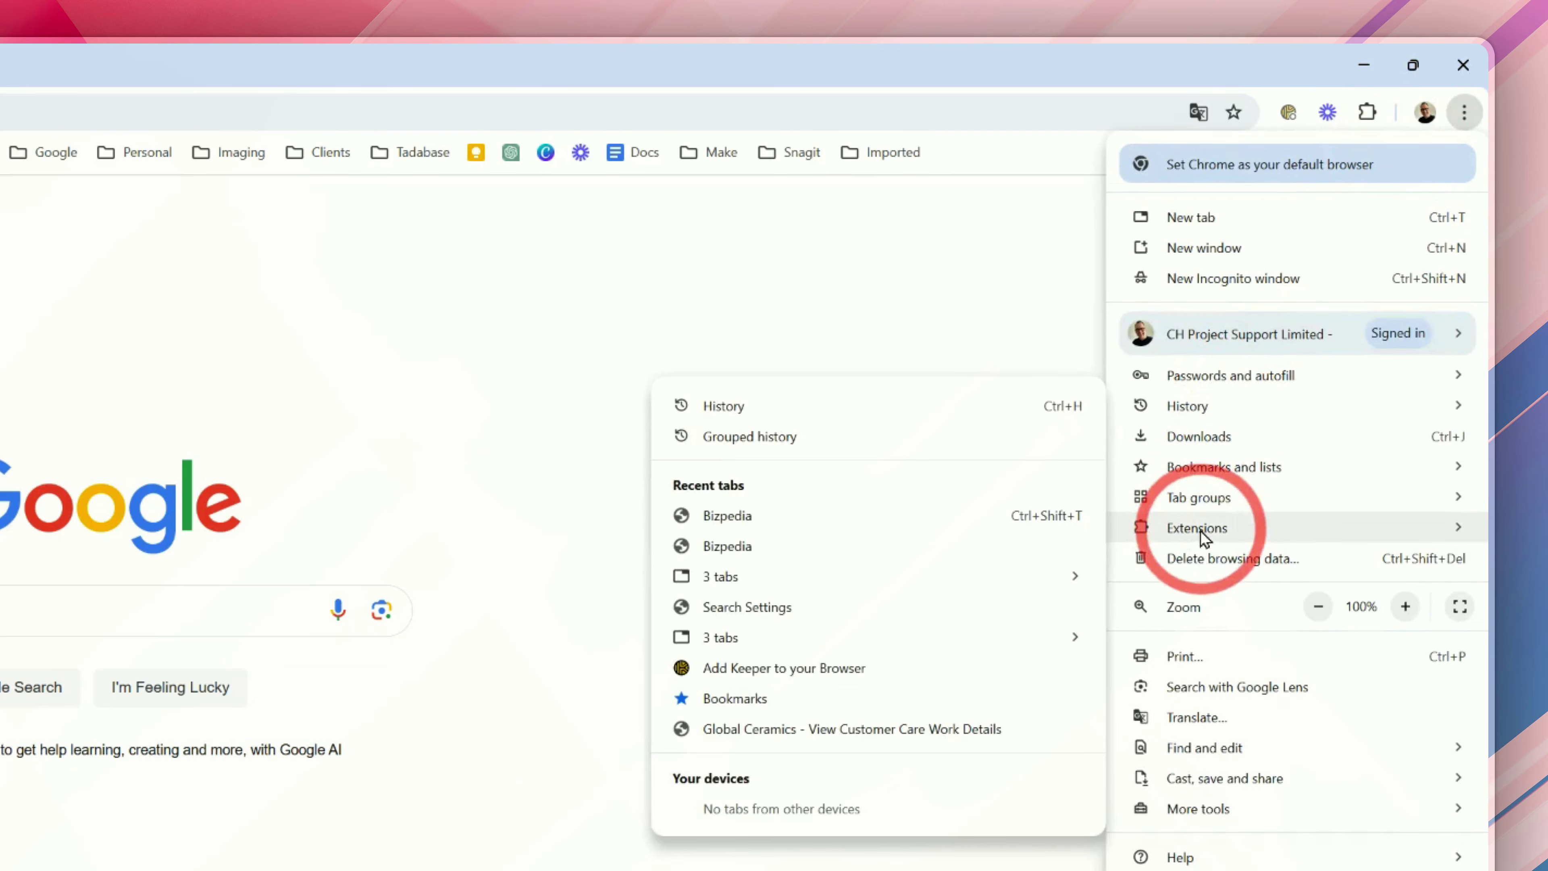
mouse_move(1200, 529)
left_click(977, 529)
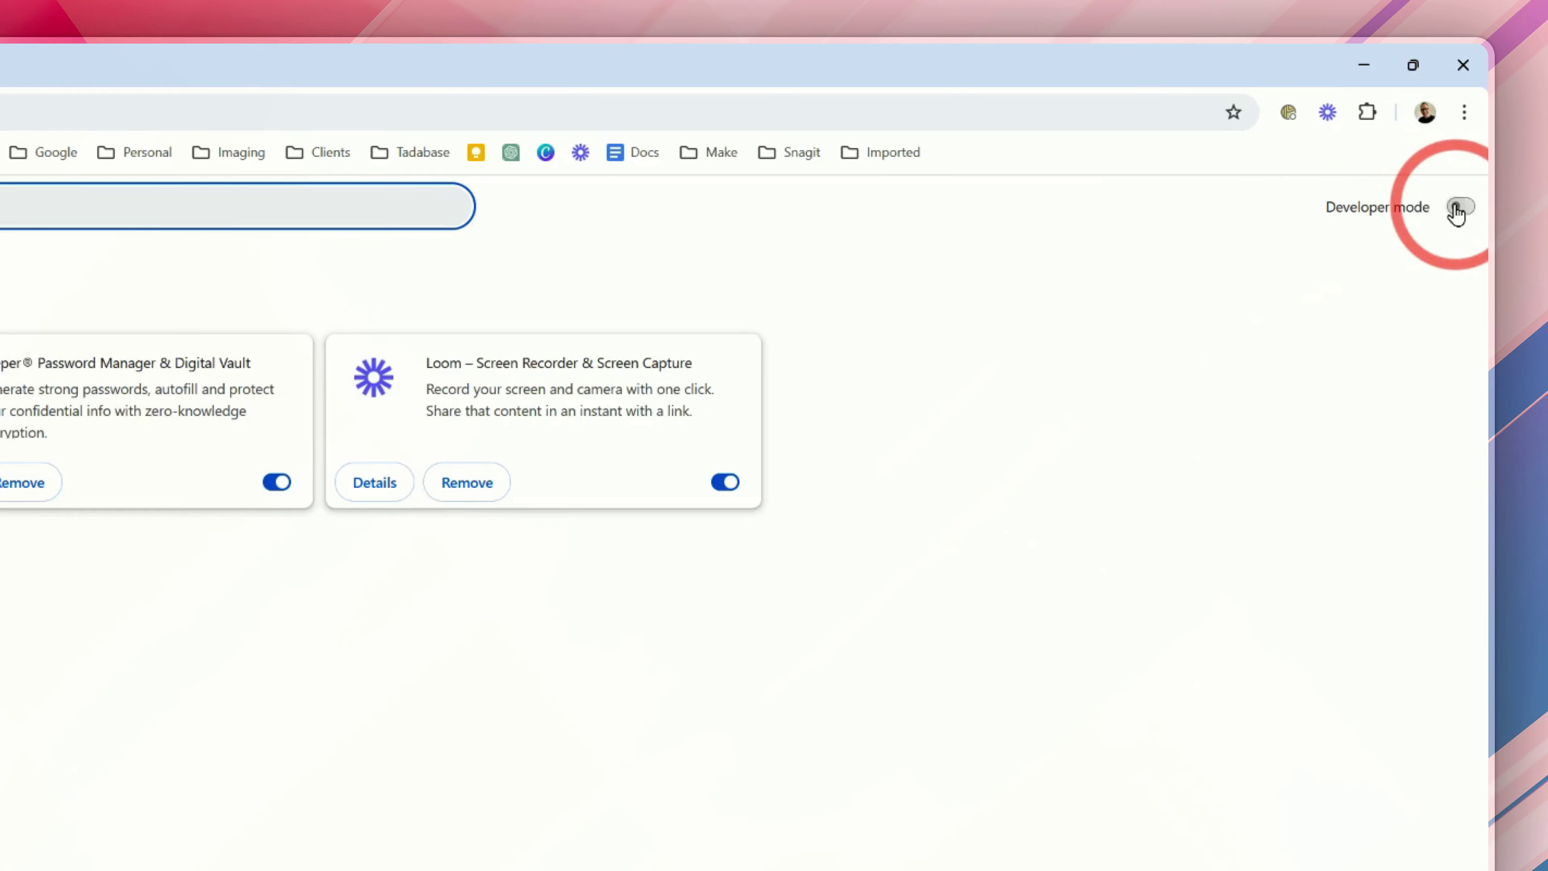
left_click(1457, 208)
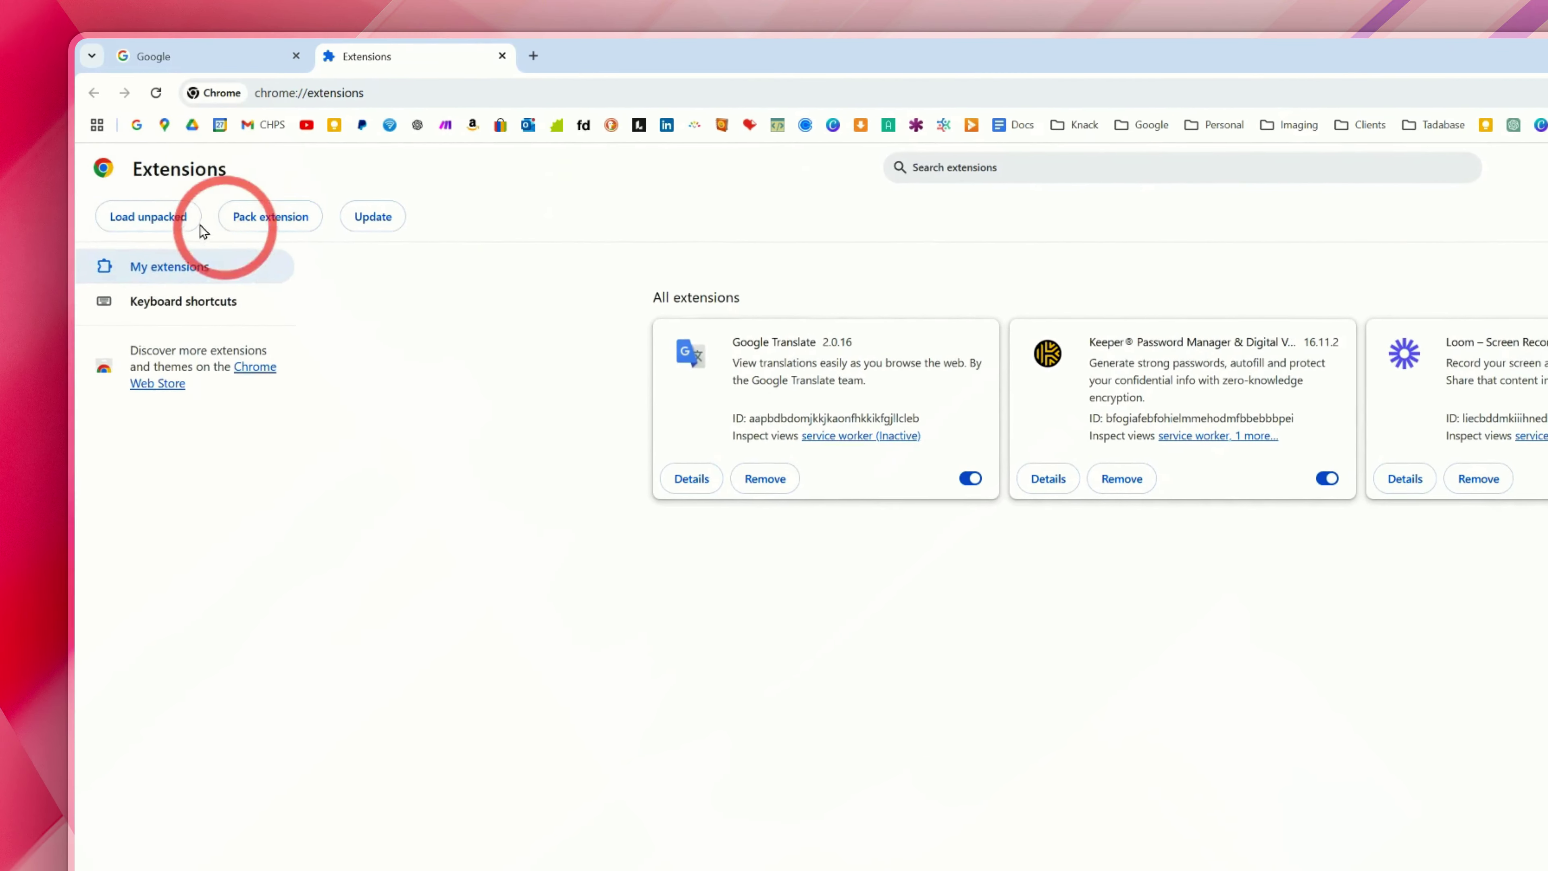
- Load the Kneuron folder from Downloads > Files into Chrome as an unpacked extension
left_click(154, 230)
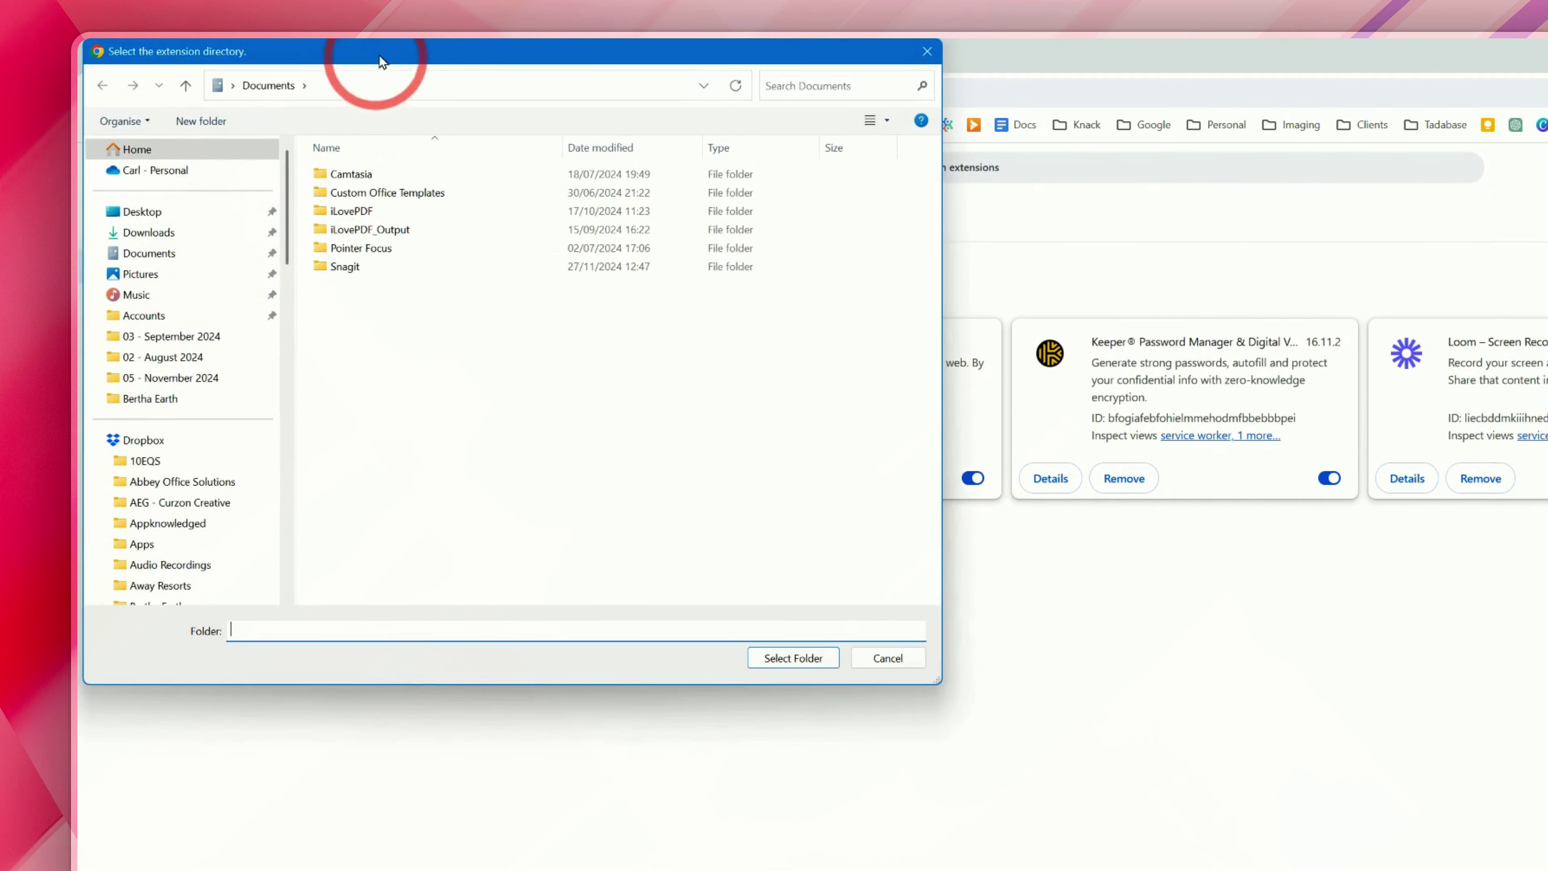
left_click_drag(381, 58, 703, 239)
left_click(470, 414)
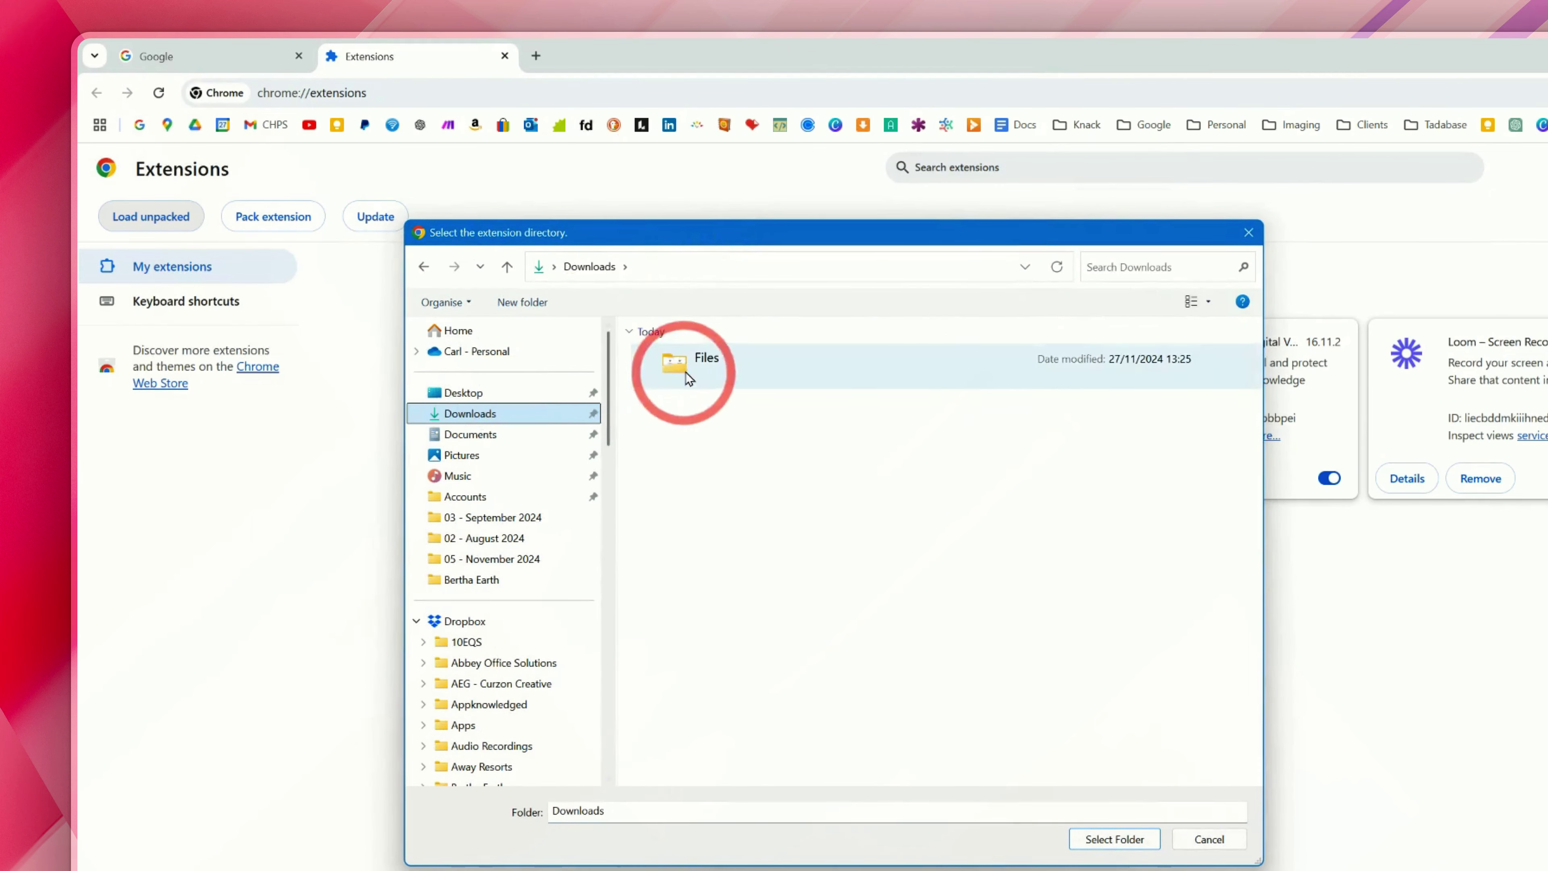
double_click(689, 377)
left_click(665, 383)
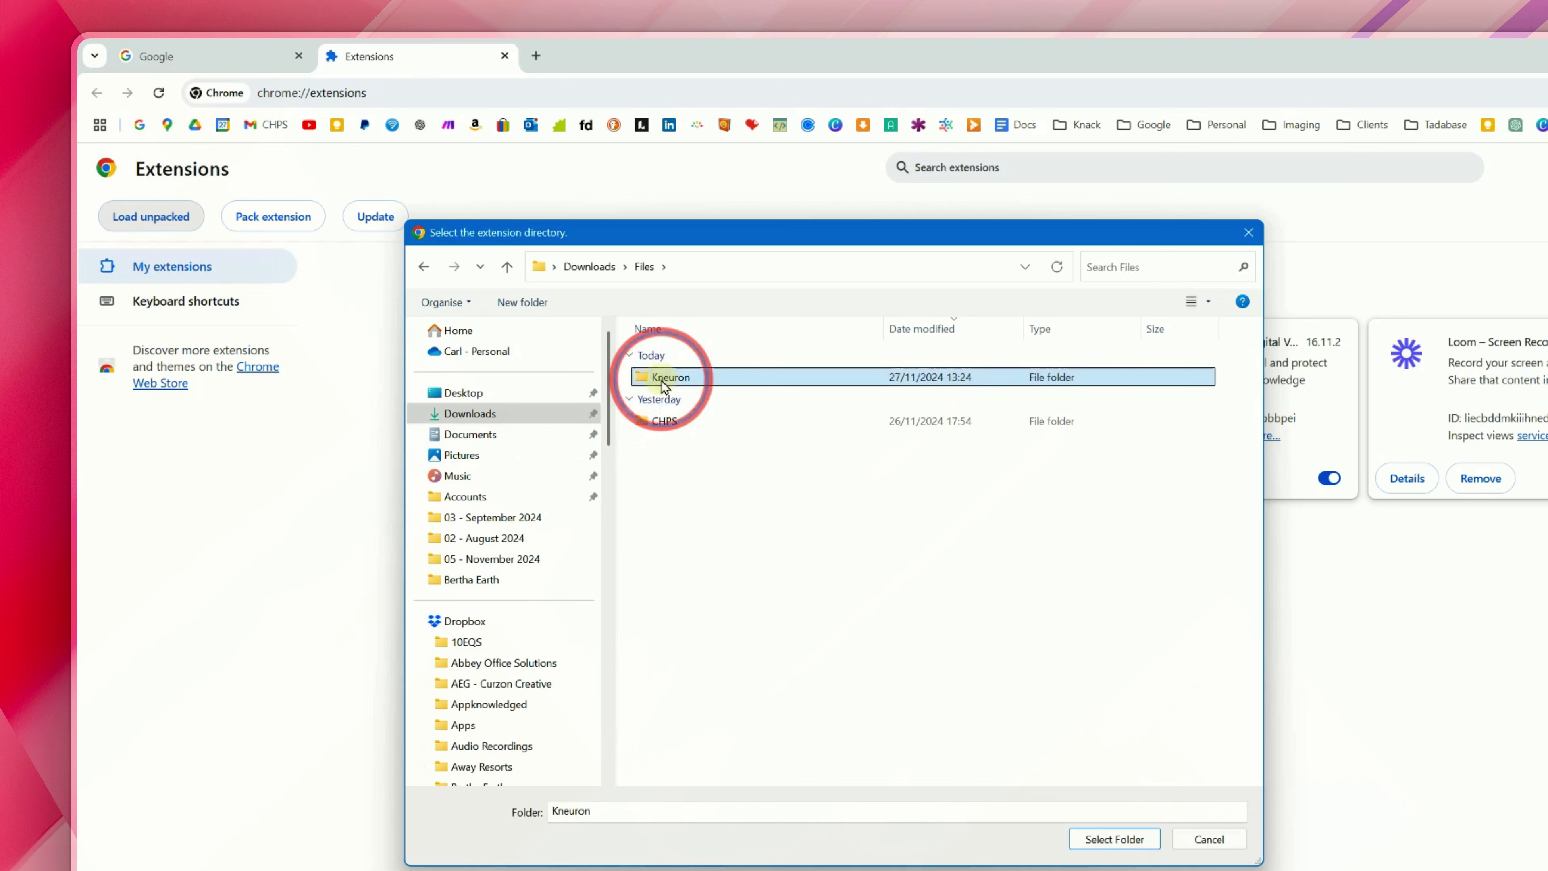
left_click(1115, 839)
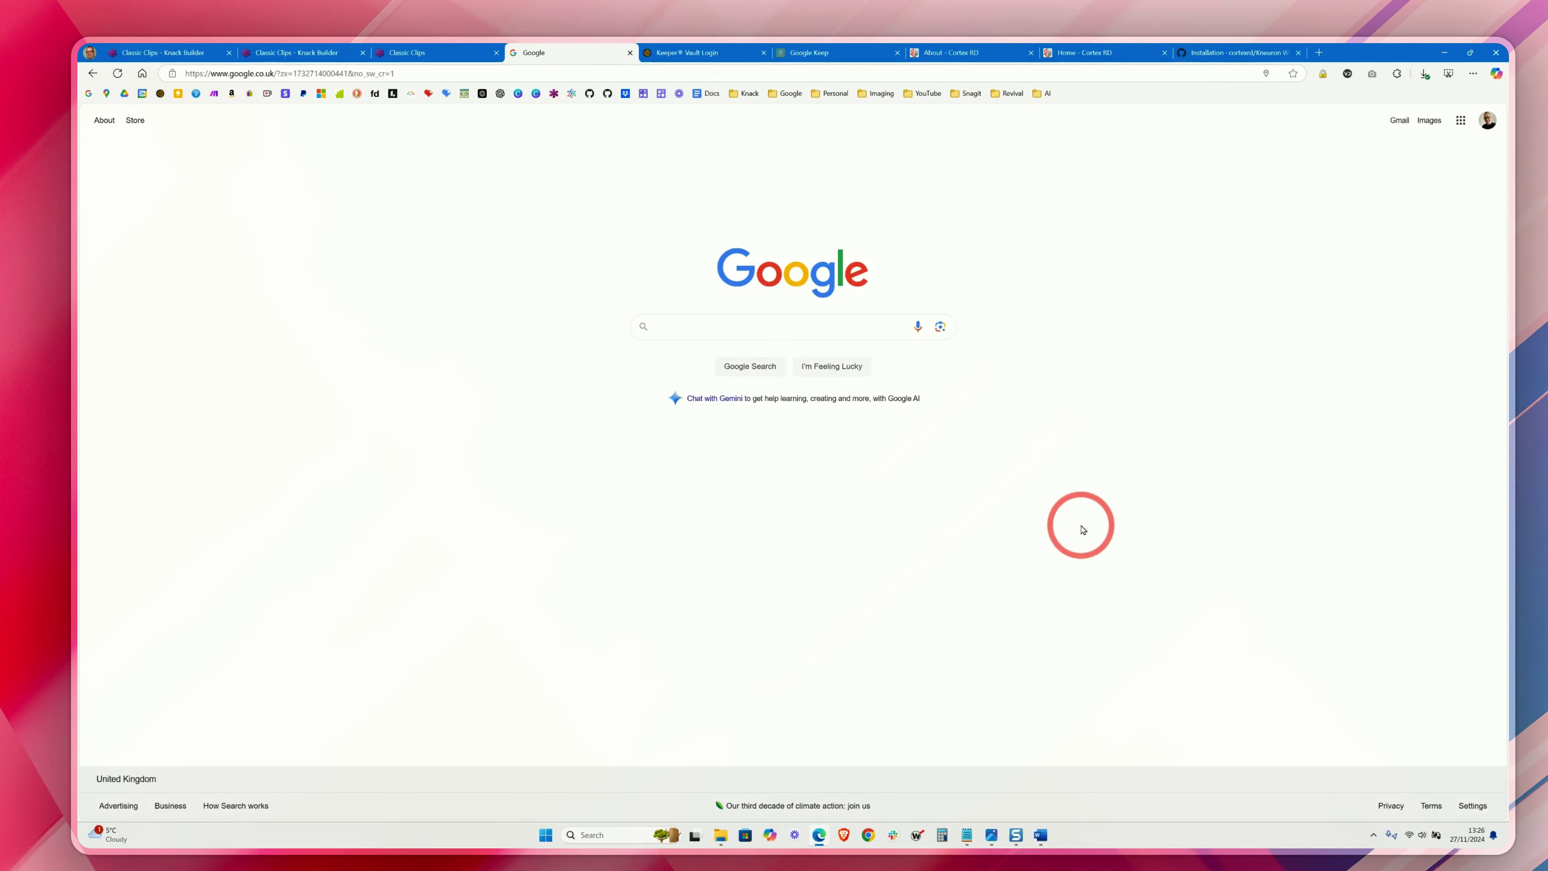
- Switch to Microsoft Edge, open its extension management page and turn Developer mode off and on again
left_click(1433, 78)
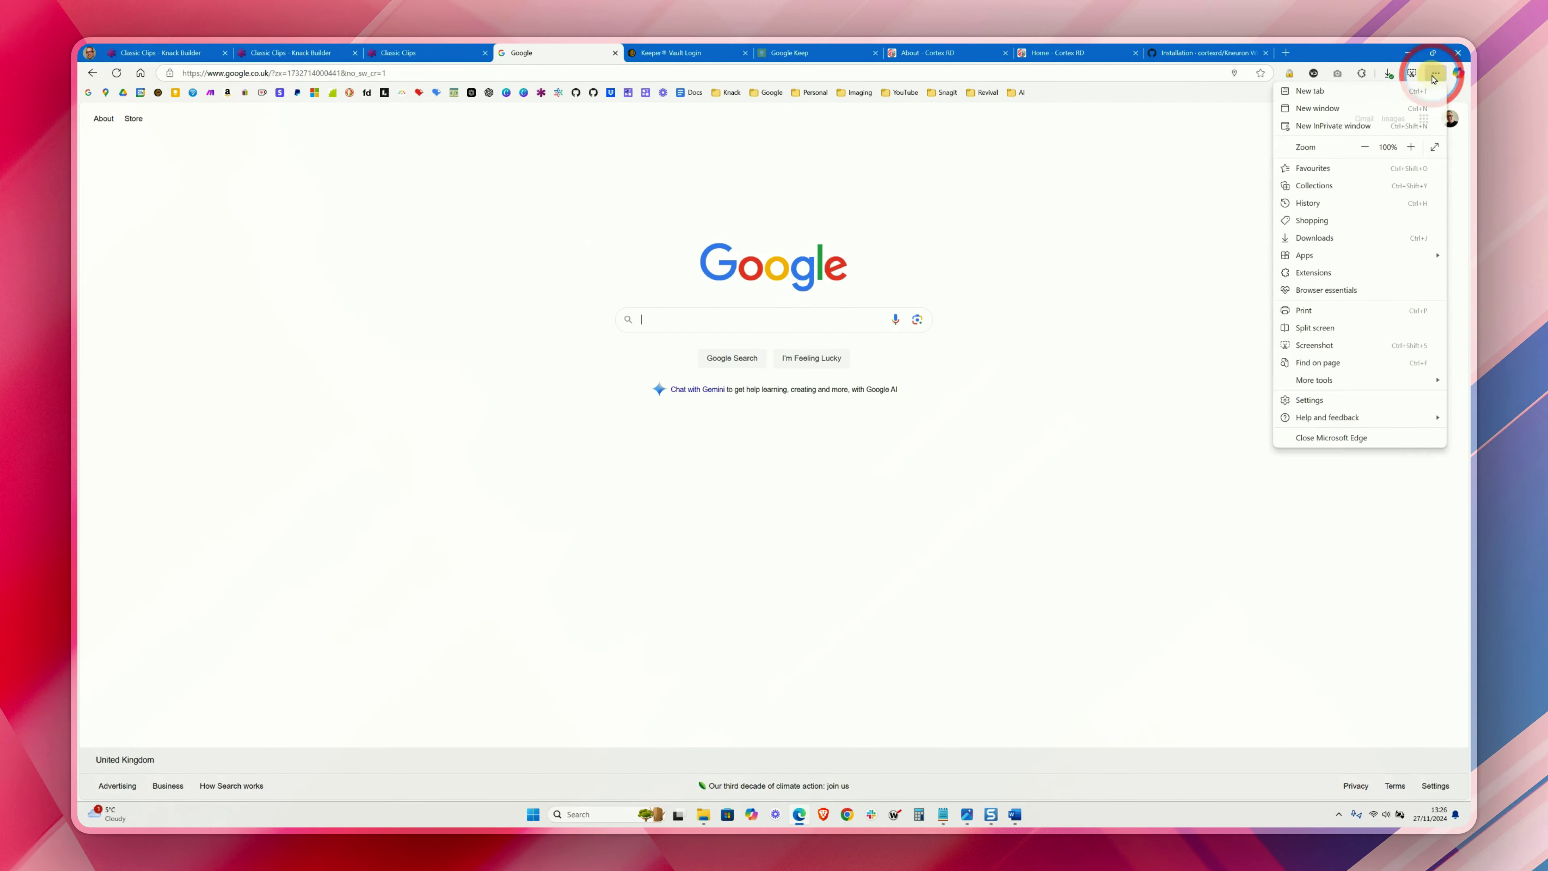
left_click(1174, 501)
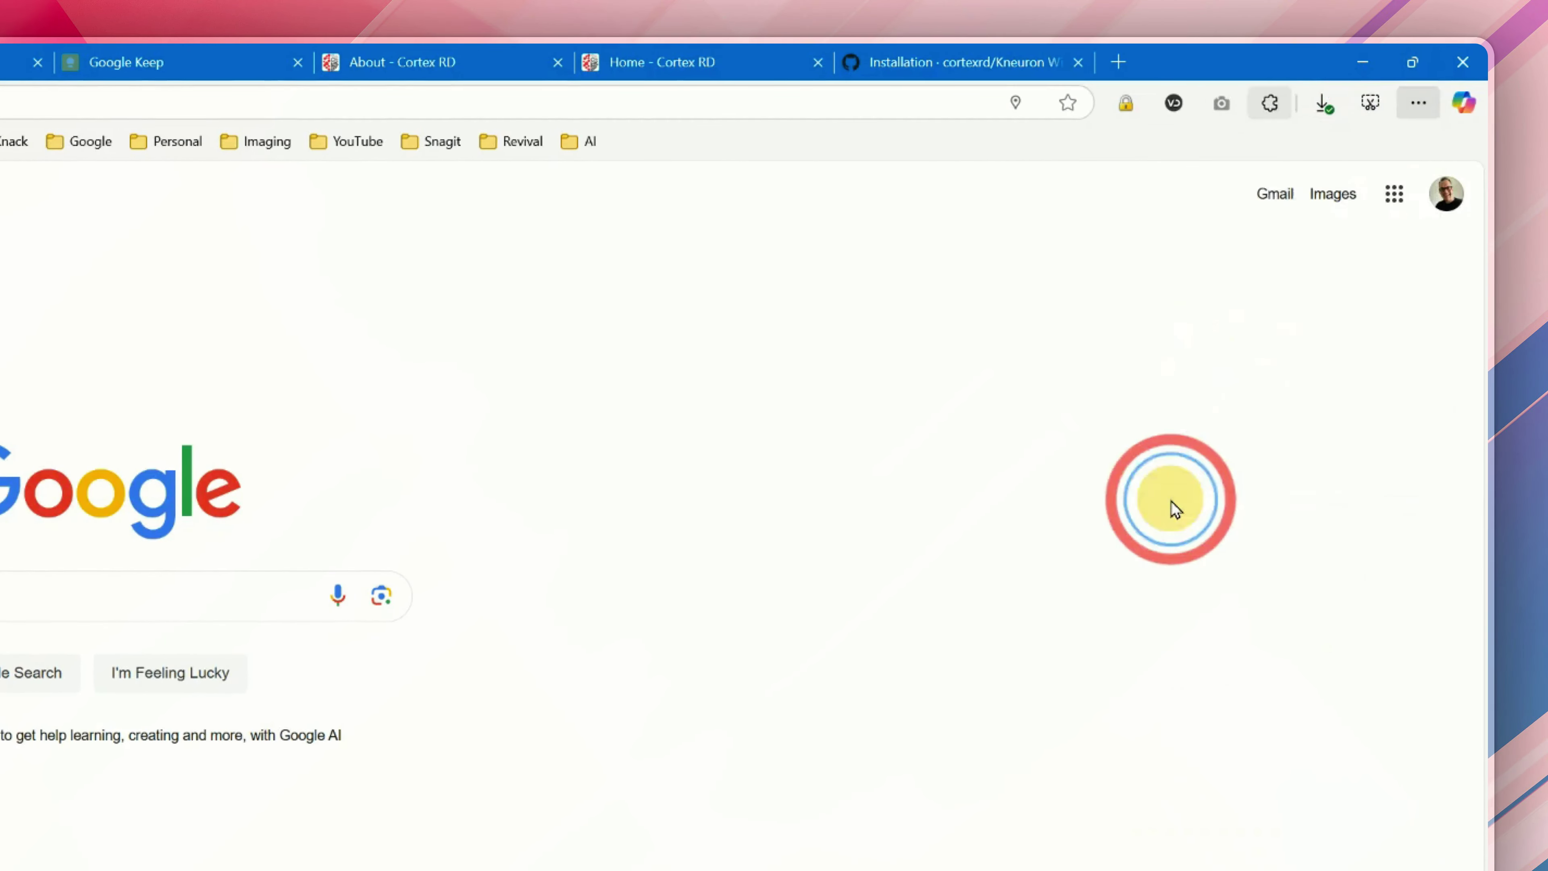
left_click(1061, 430)
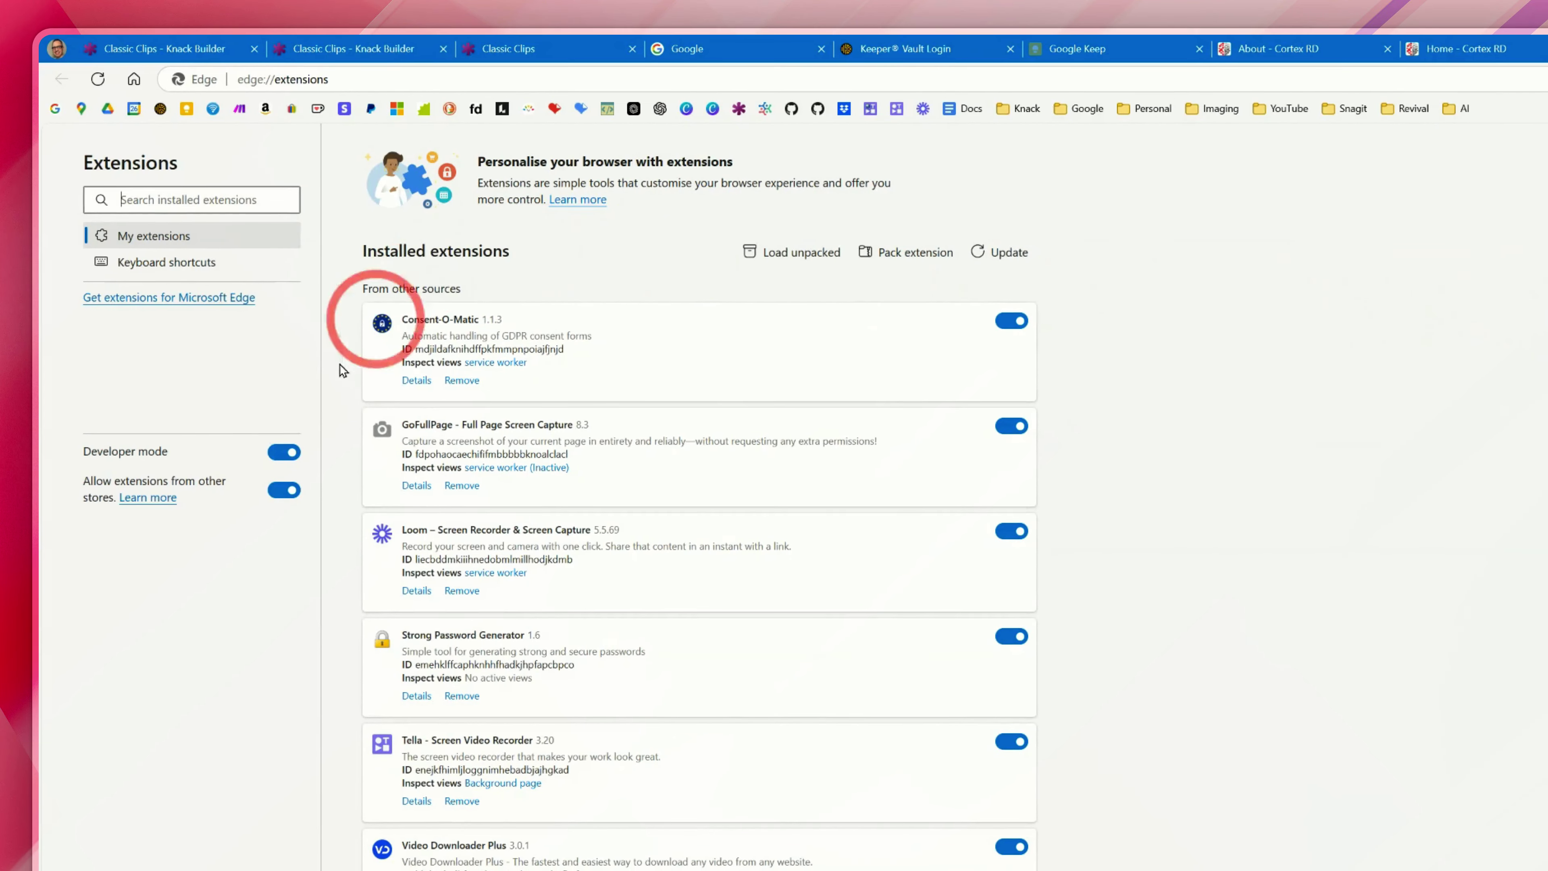
left_click(280, 452)
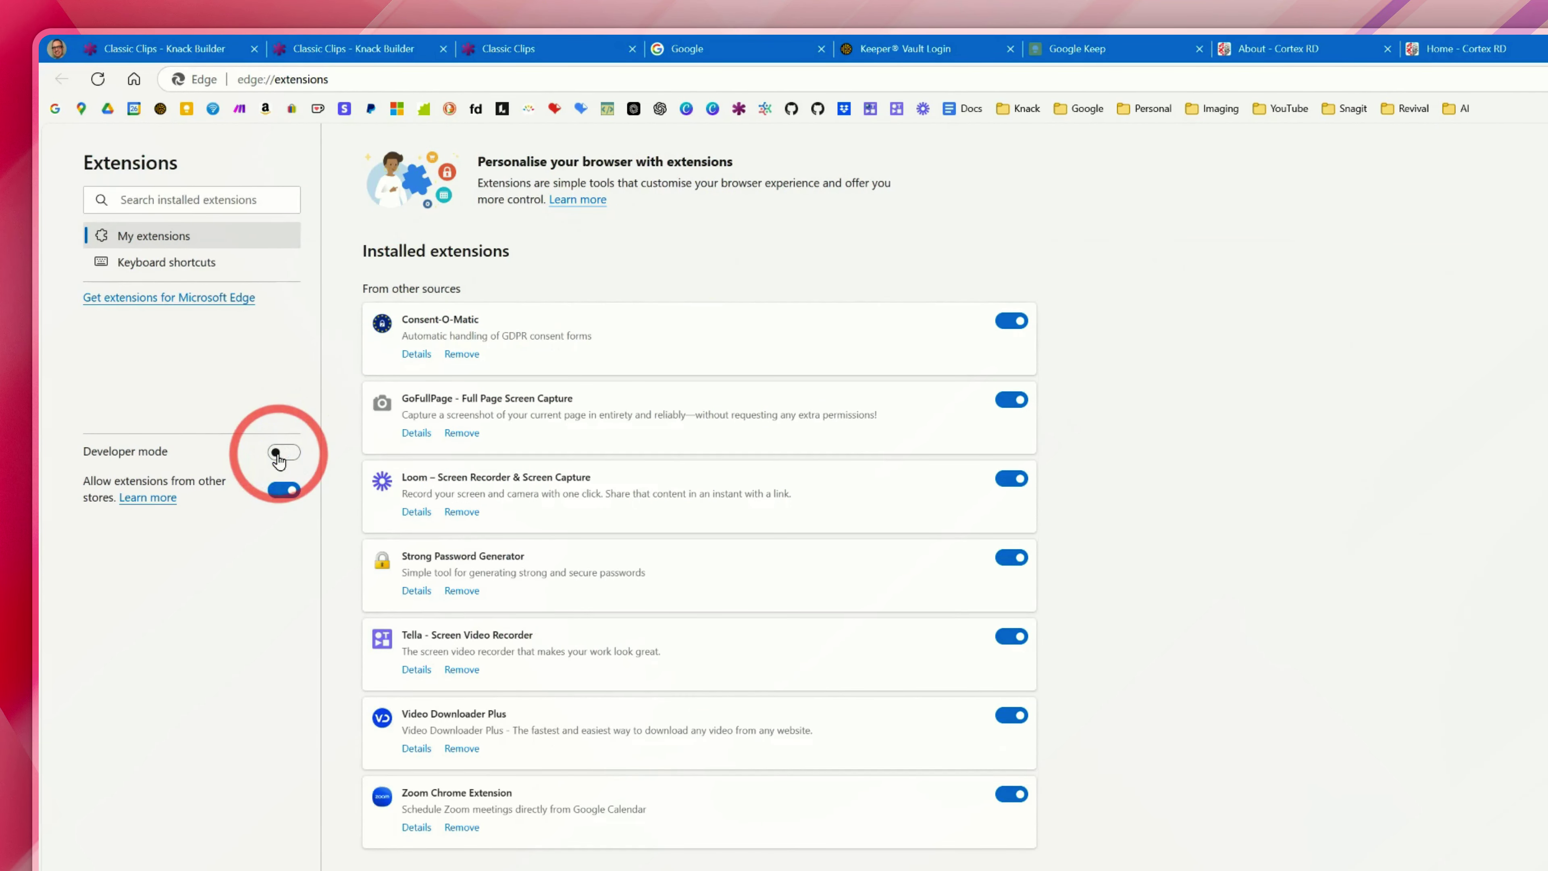
left_click(278, 454)
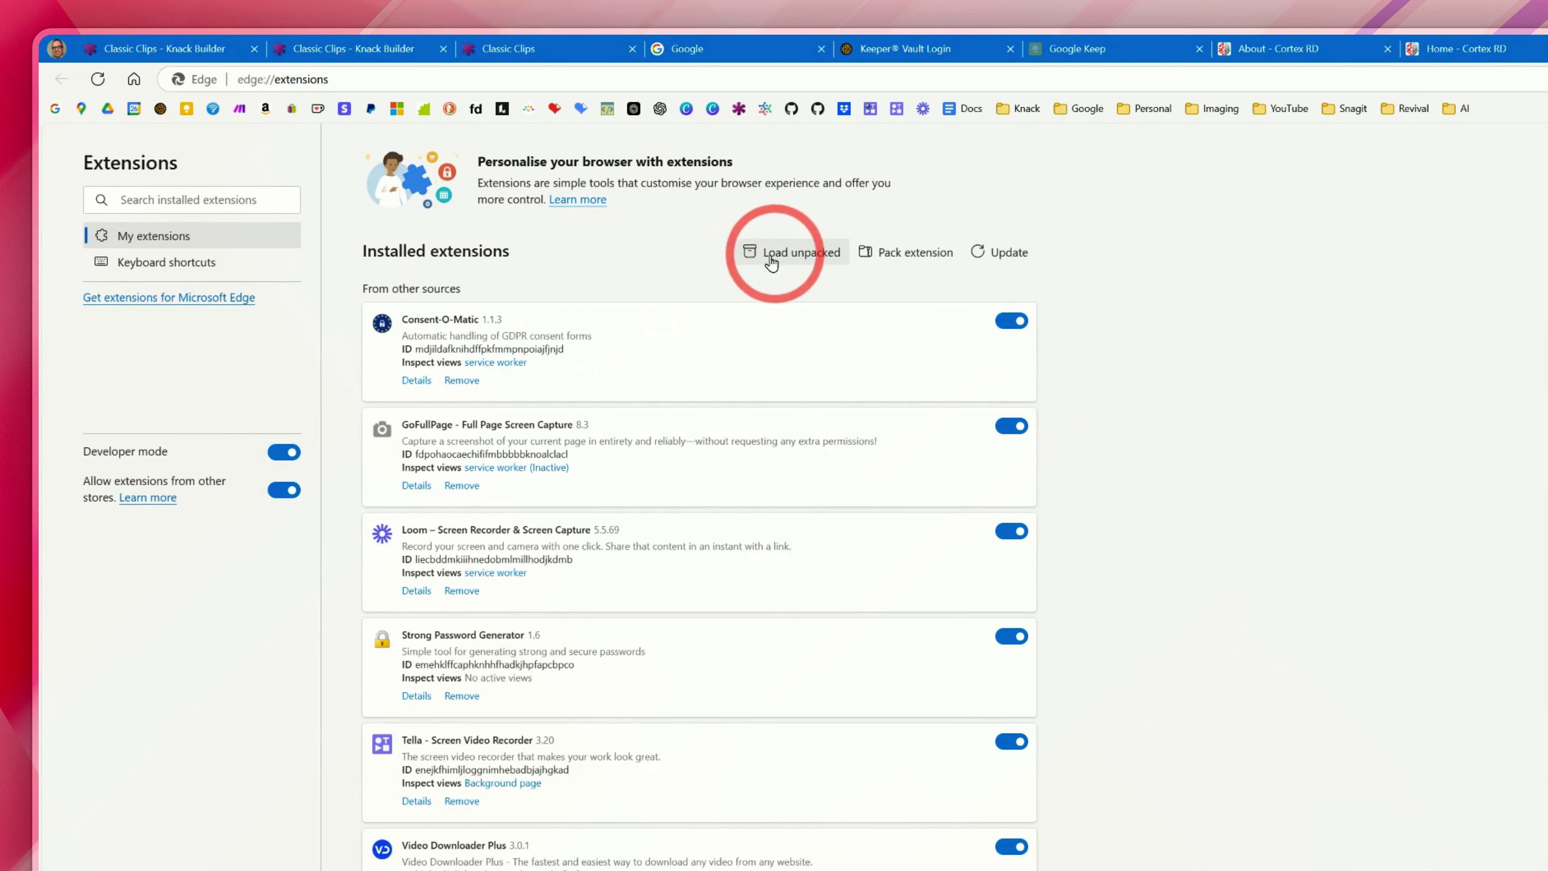
- Load the Kneuron folder from Downloads > Files into Edge as an unpacked extension
left_click(802, 253)
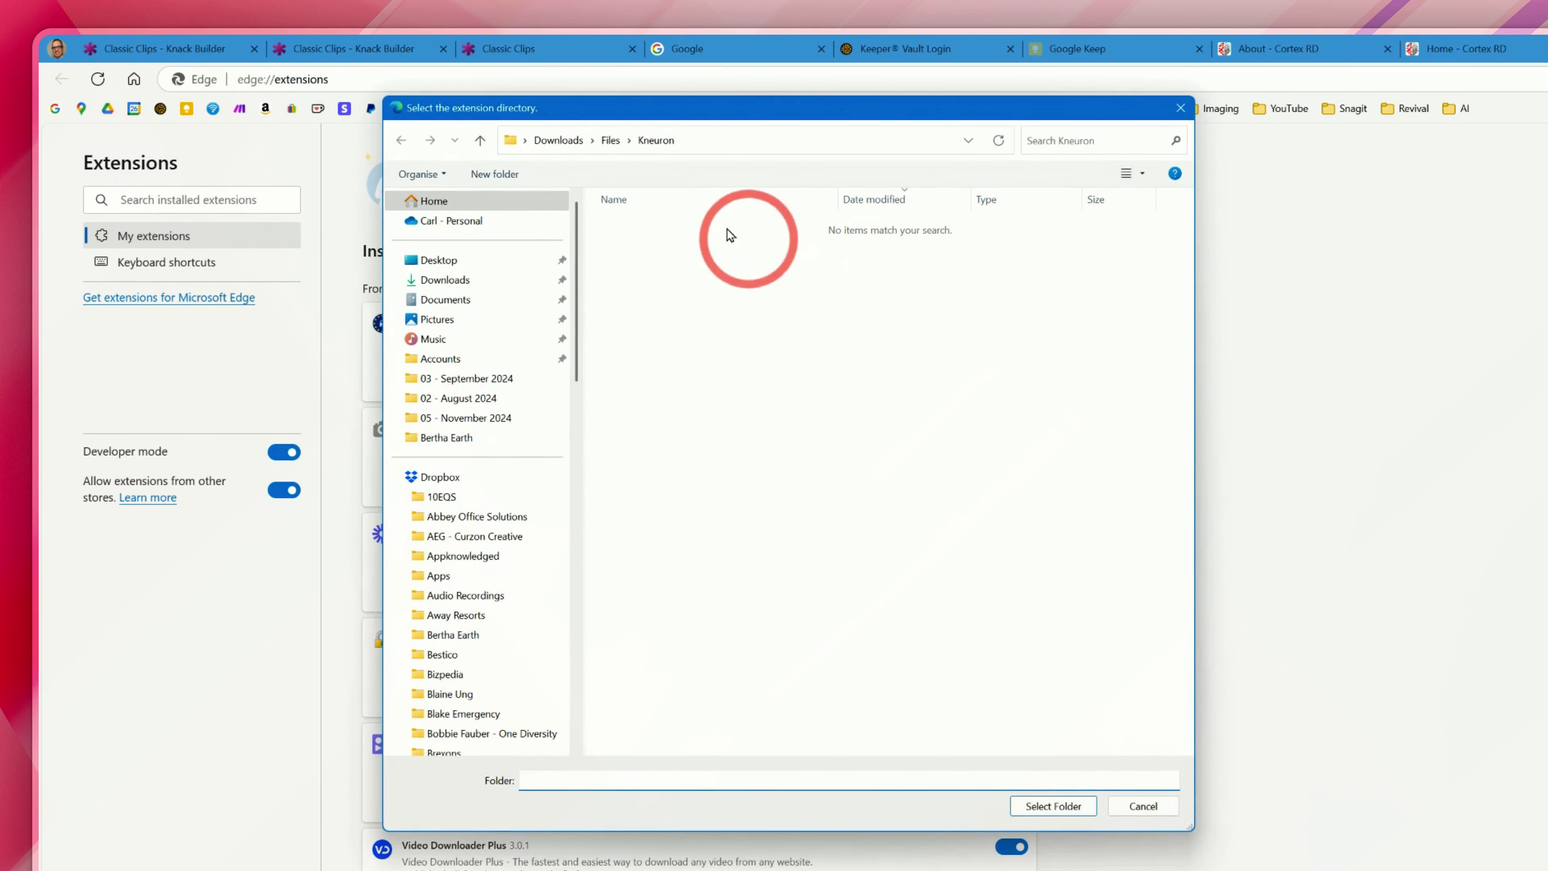
left_click(611, 139)
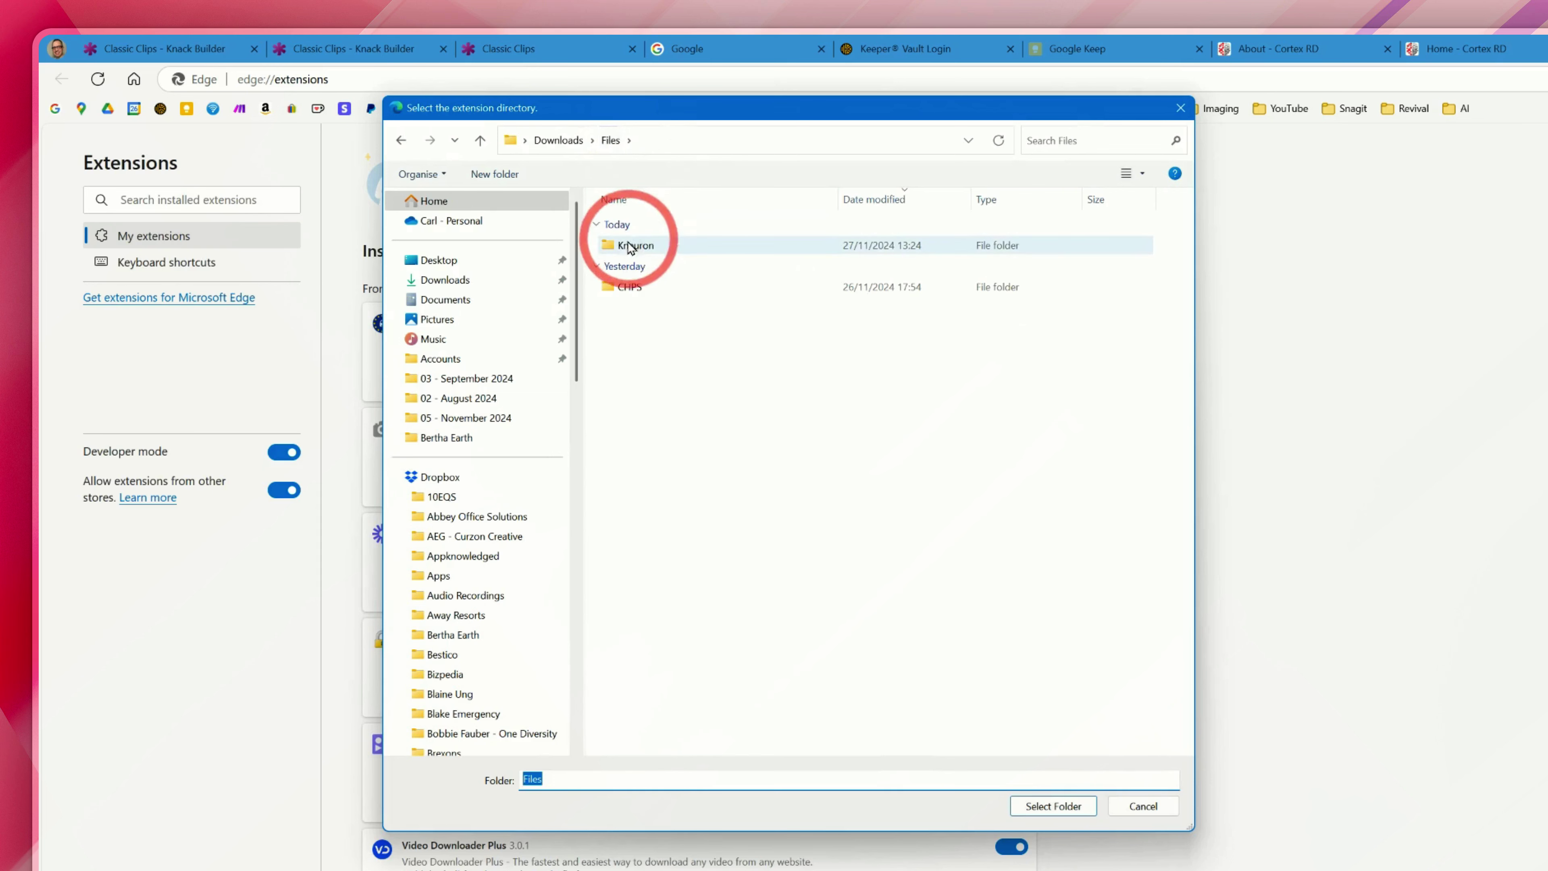
left_click(634, 246)
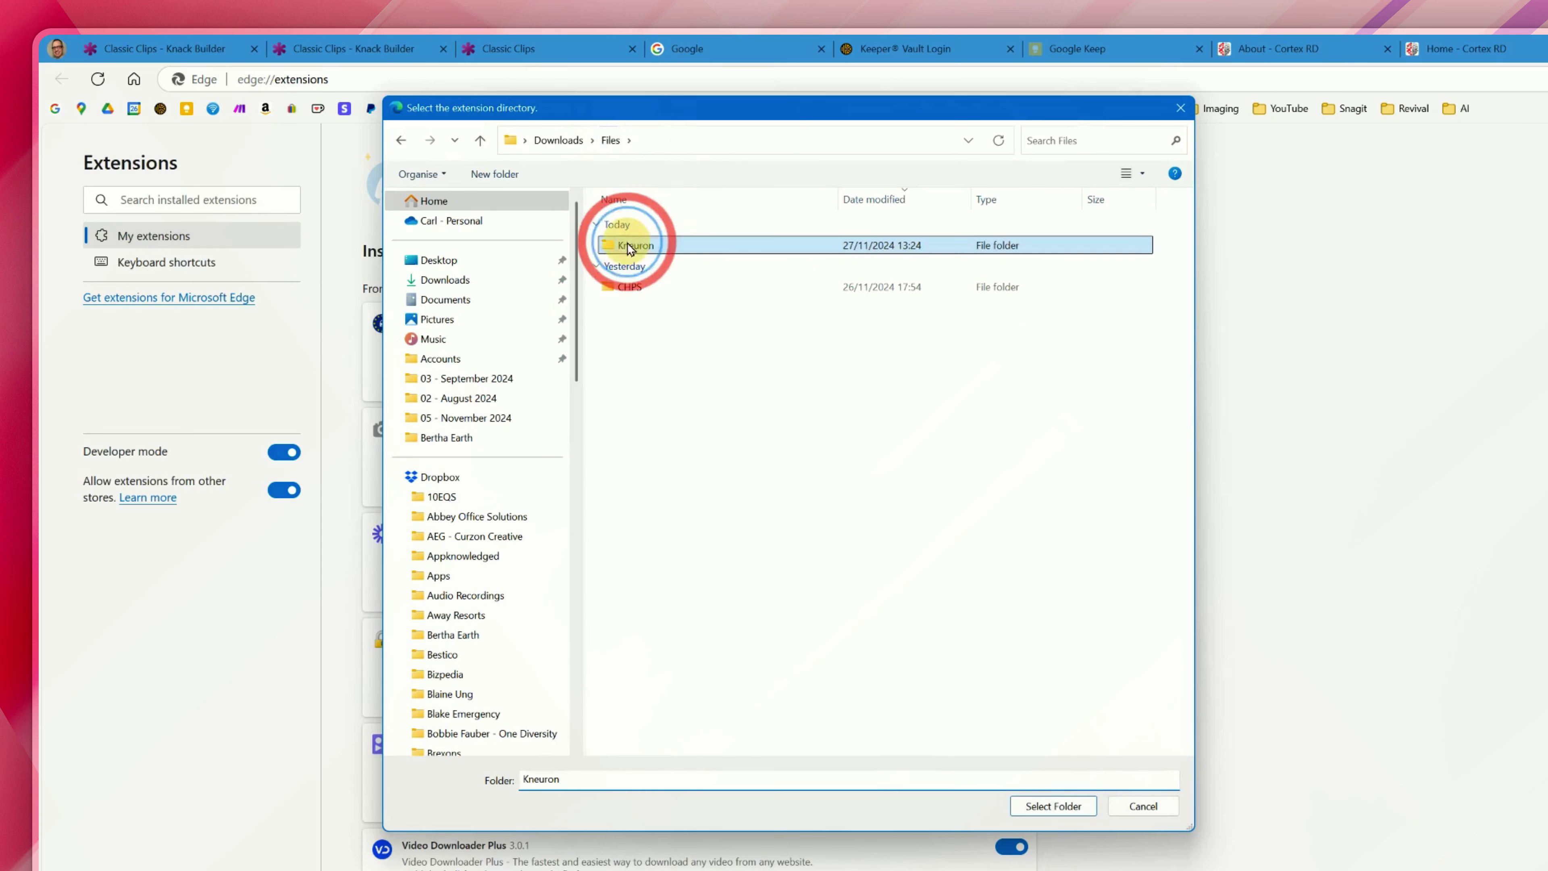
left_click(1045, 805)
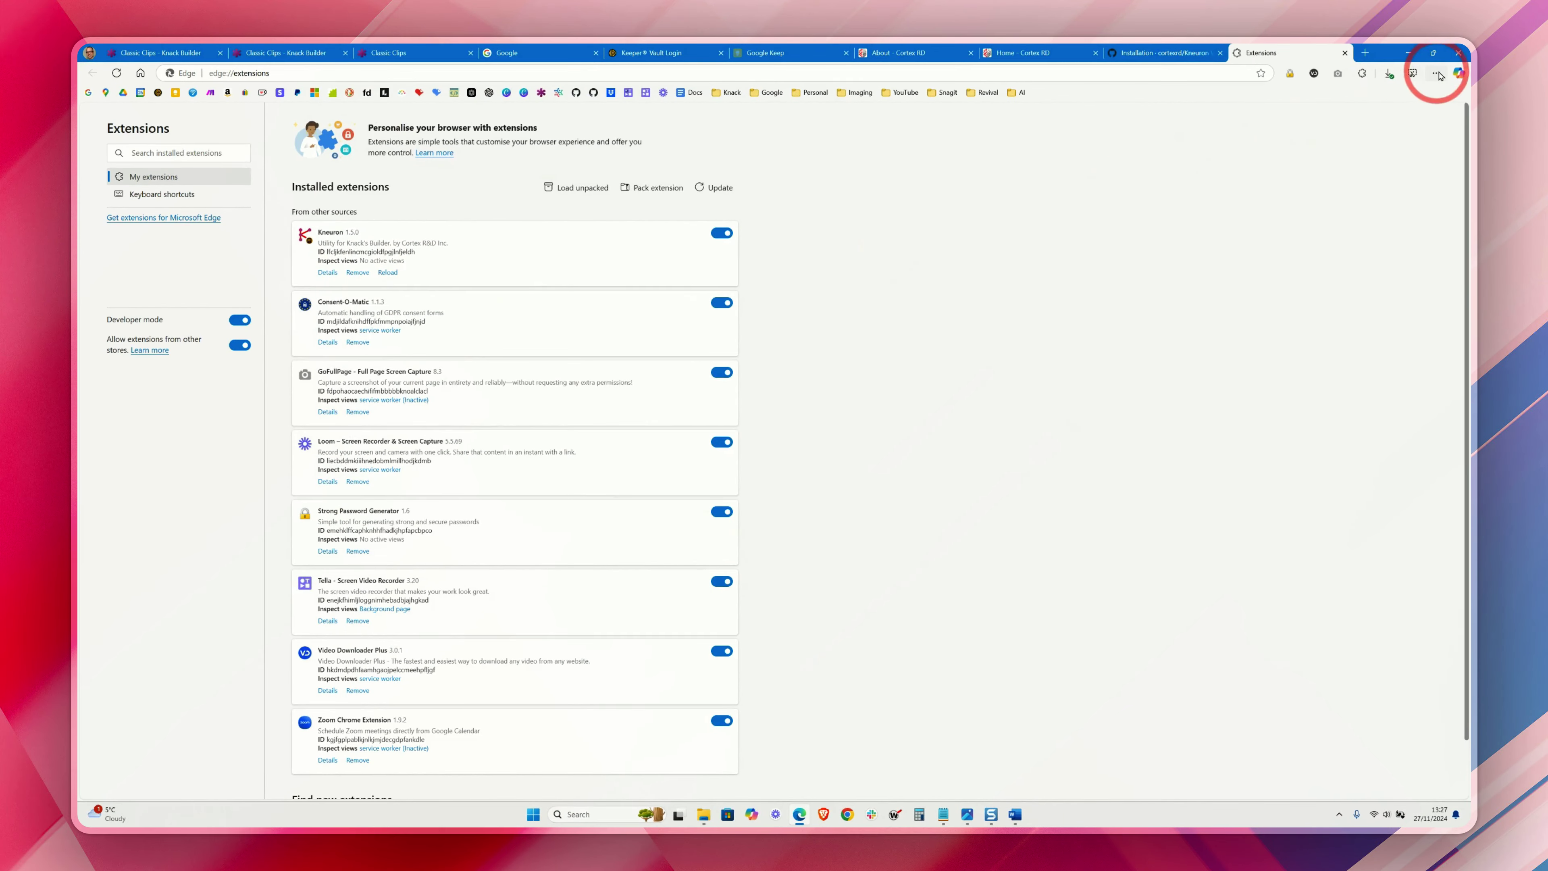
- Set the Kneuron extension to show in the Edge toolbar
left_click(1438, 74)
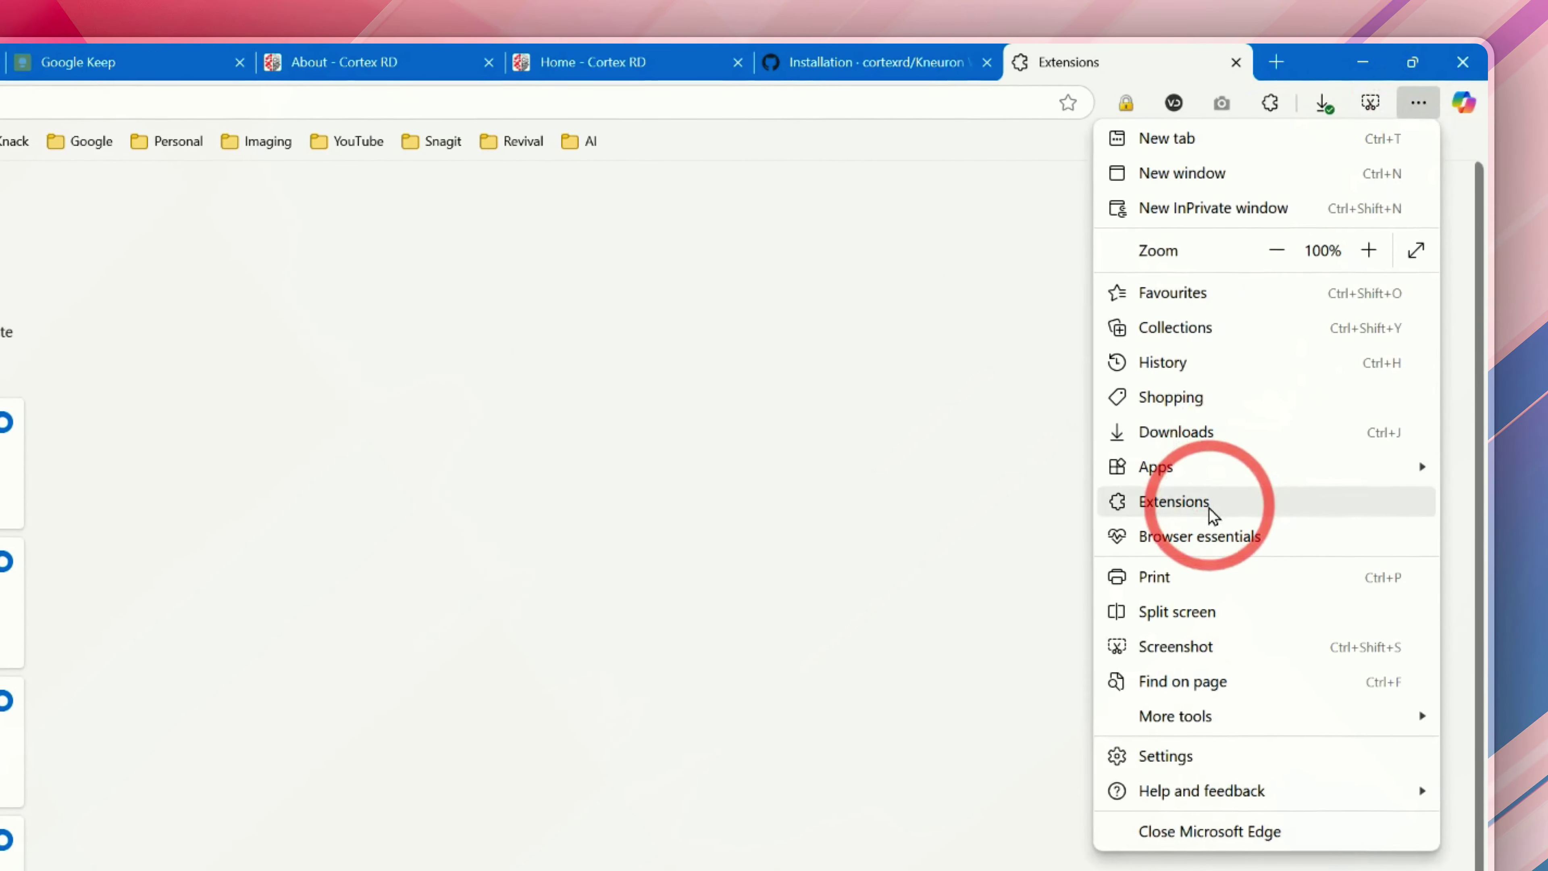
left_click(1213, 516)
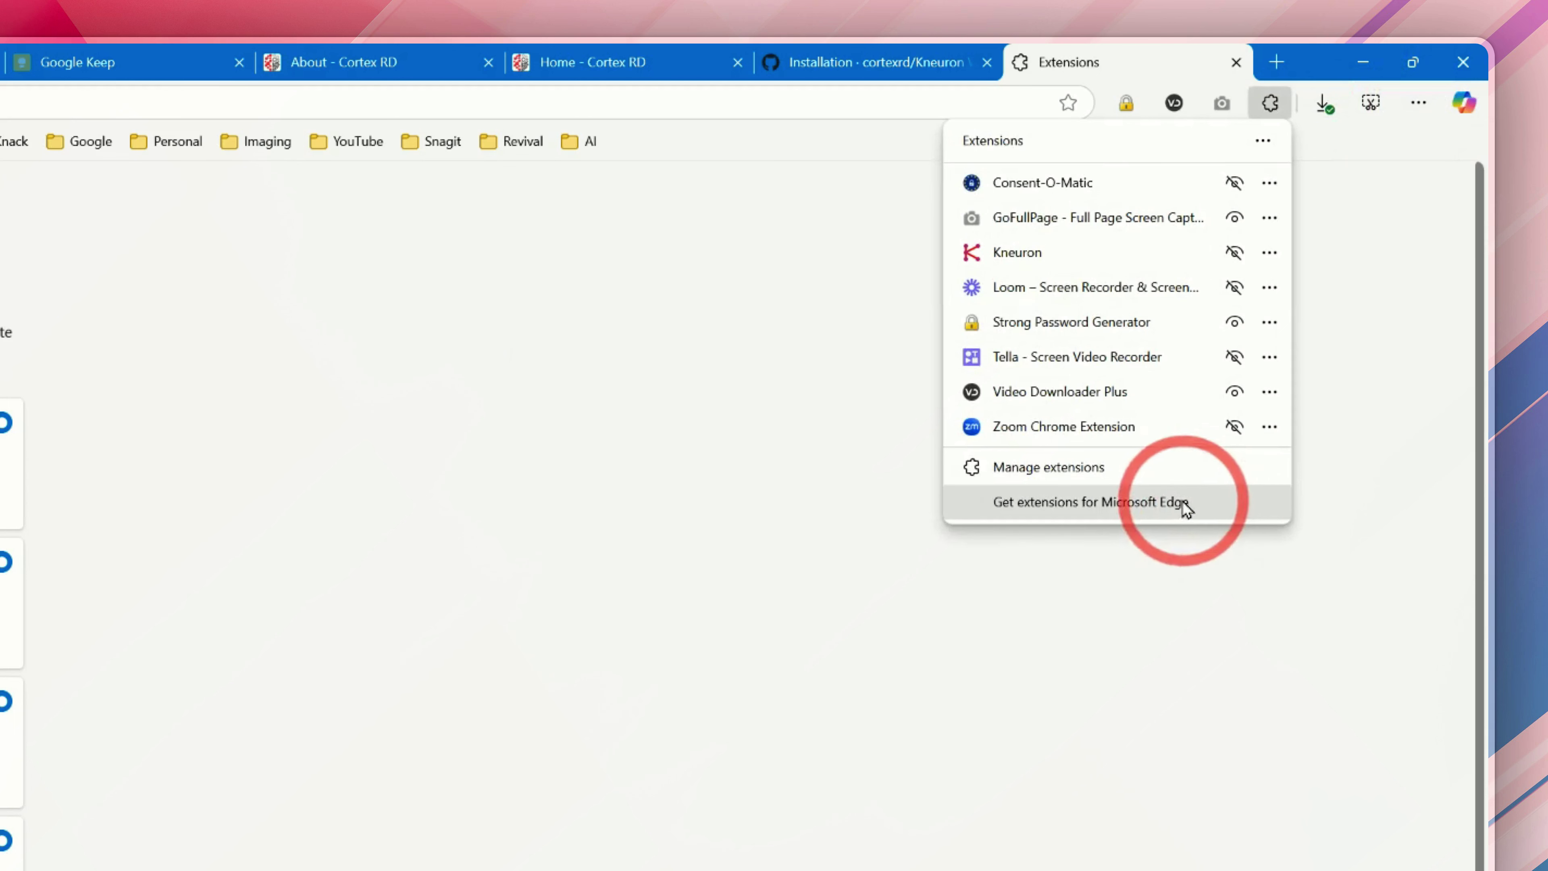
left_click(1234, 252)
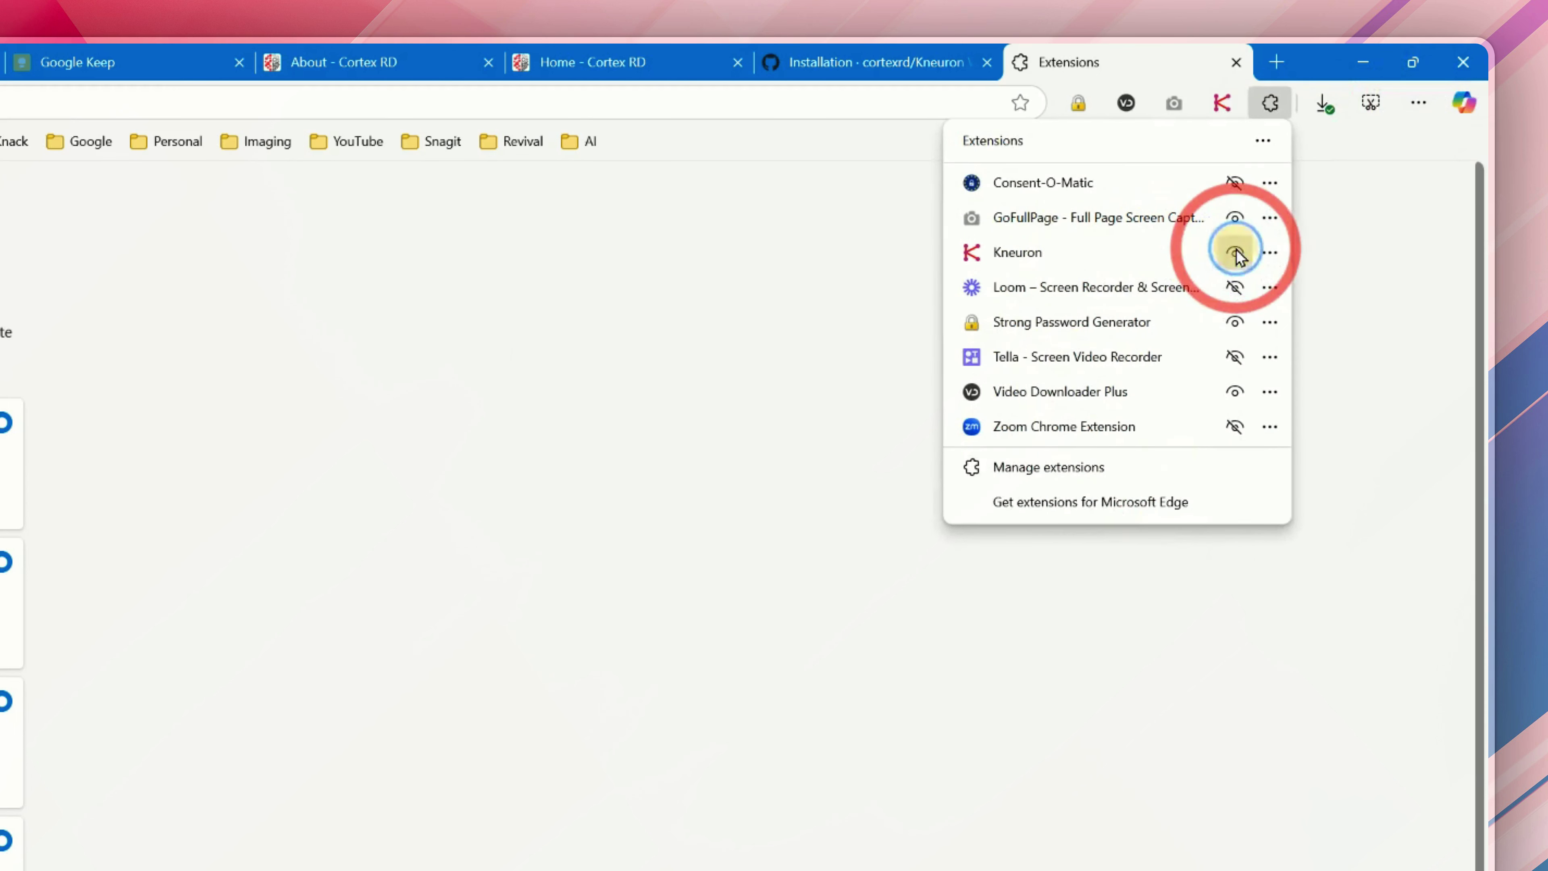
- Open the Kneuron extension's popup and examine its keyboard shortcuts and automatic features
left_click(1301, 171)
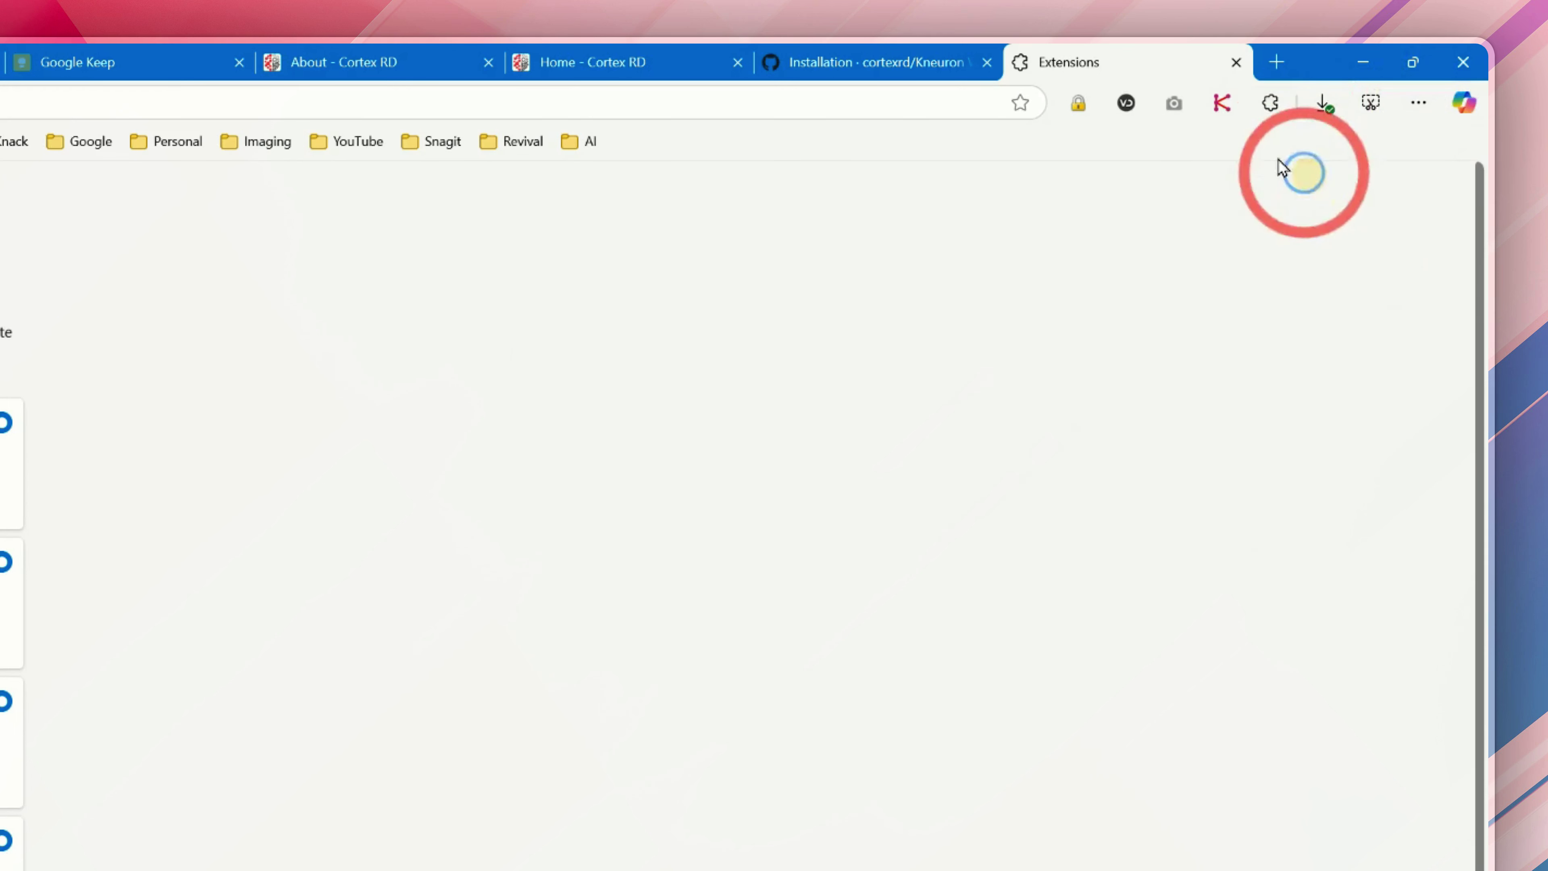
left_click(1222, 104)
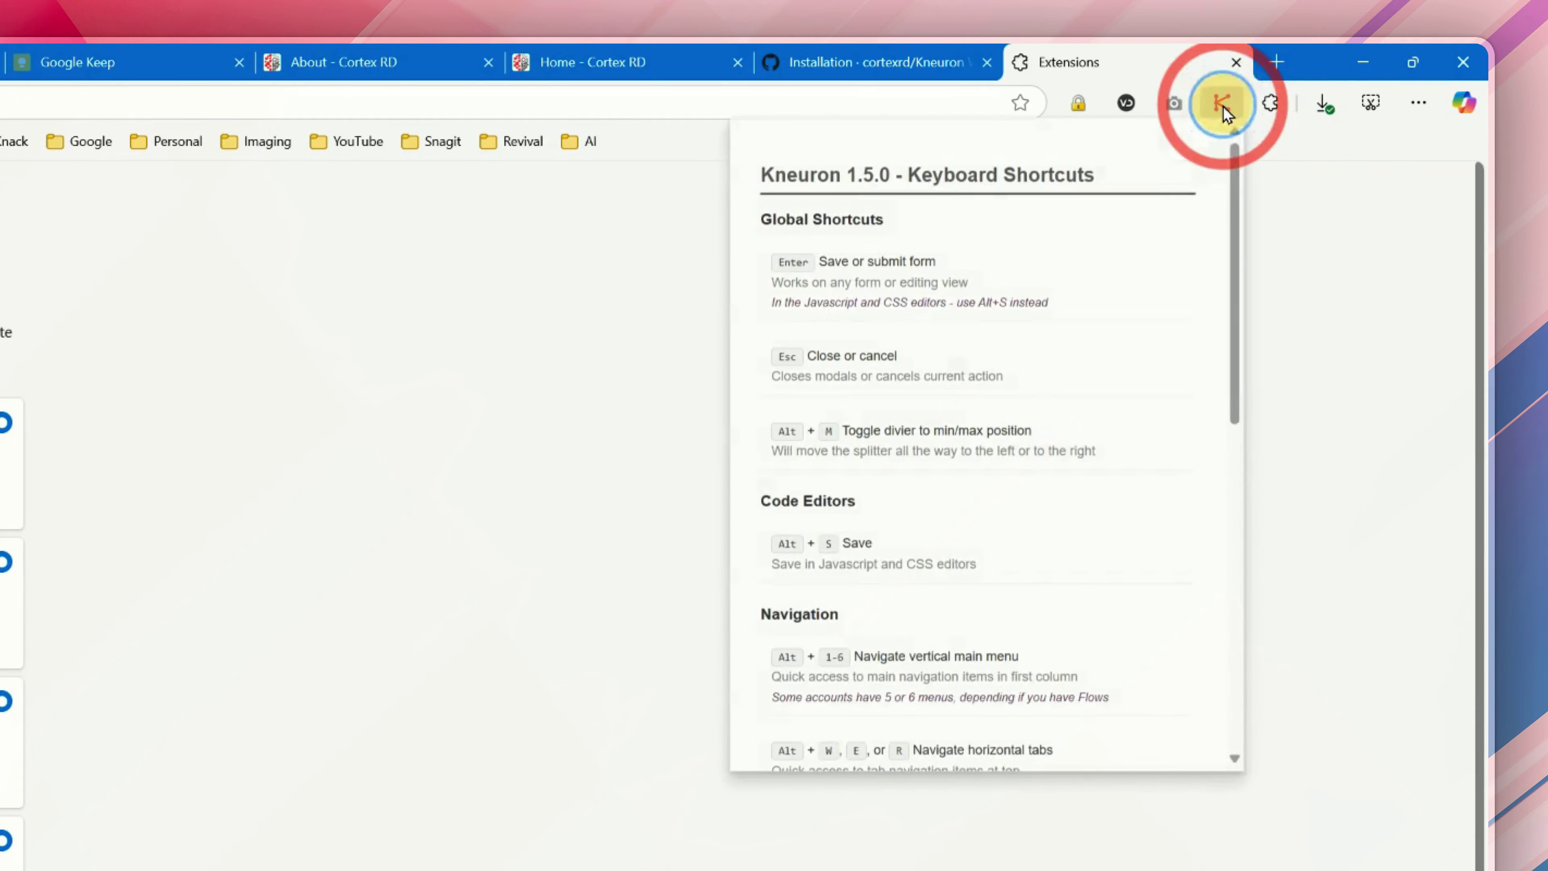
scroll(1030, 533, "down", 8)
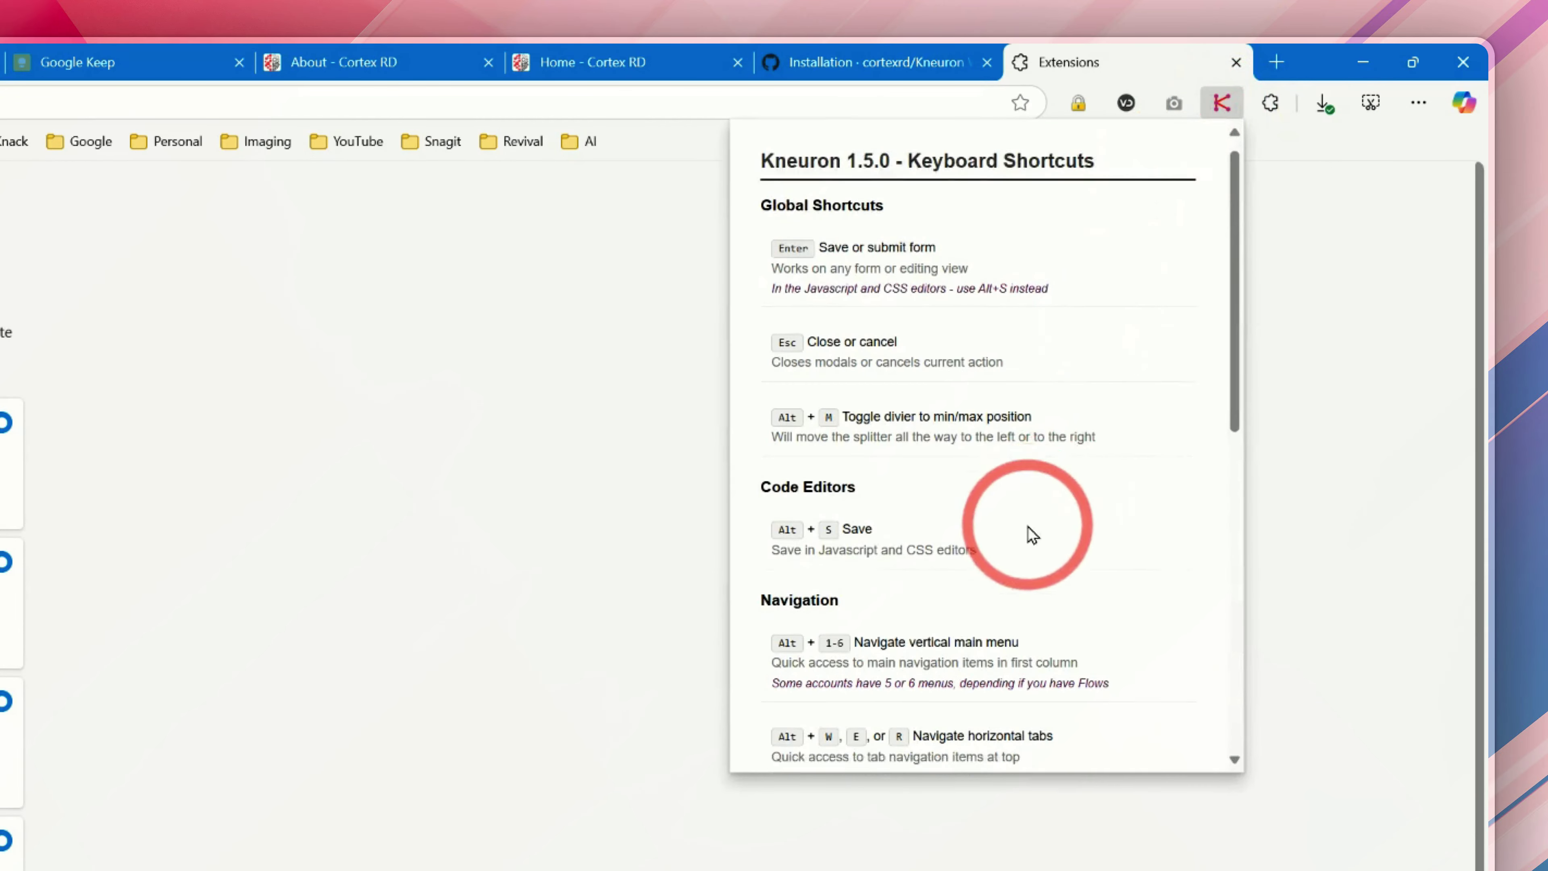
scroll(1030, 534, "down", 3)
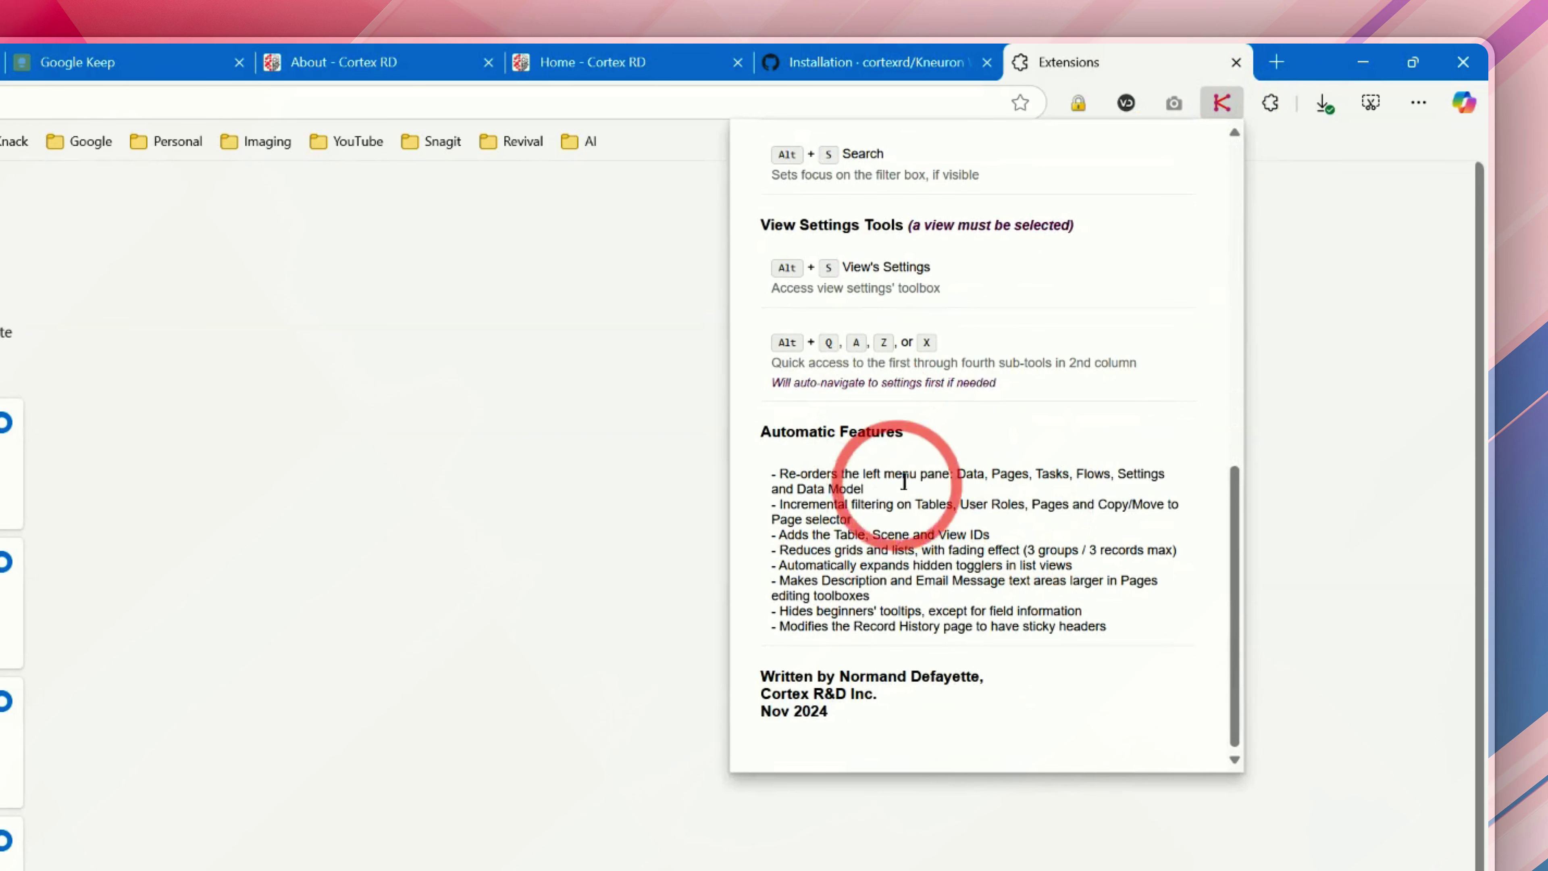
scroll(896, 487, "up", 6)
scroll(924, 470, "up", 1)
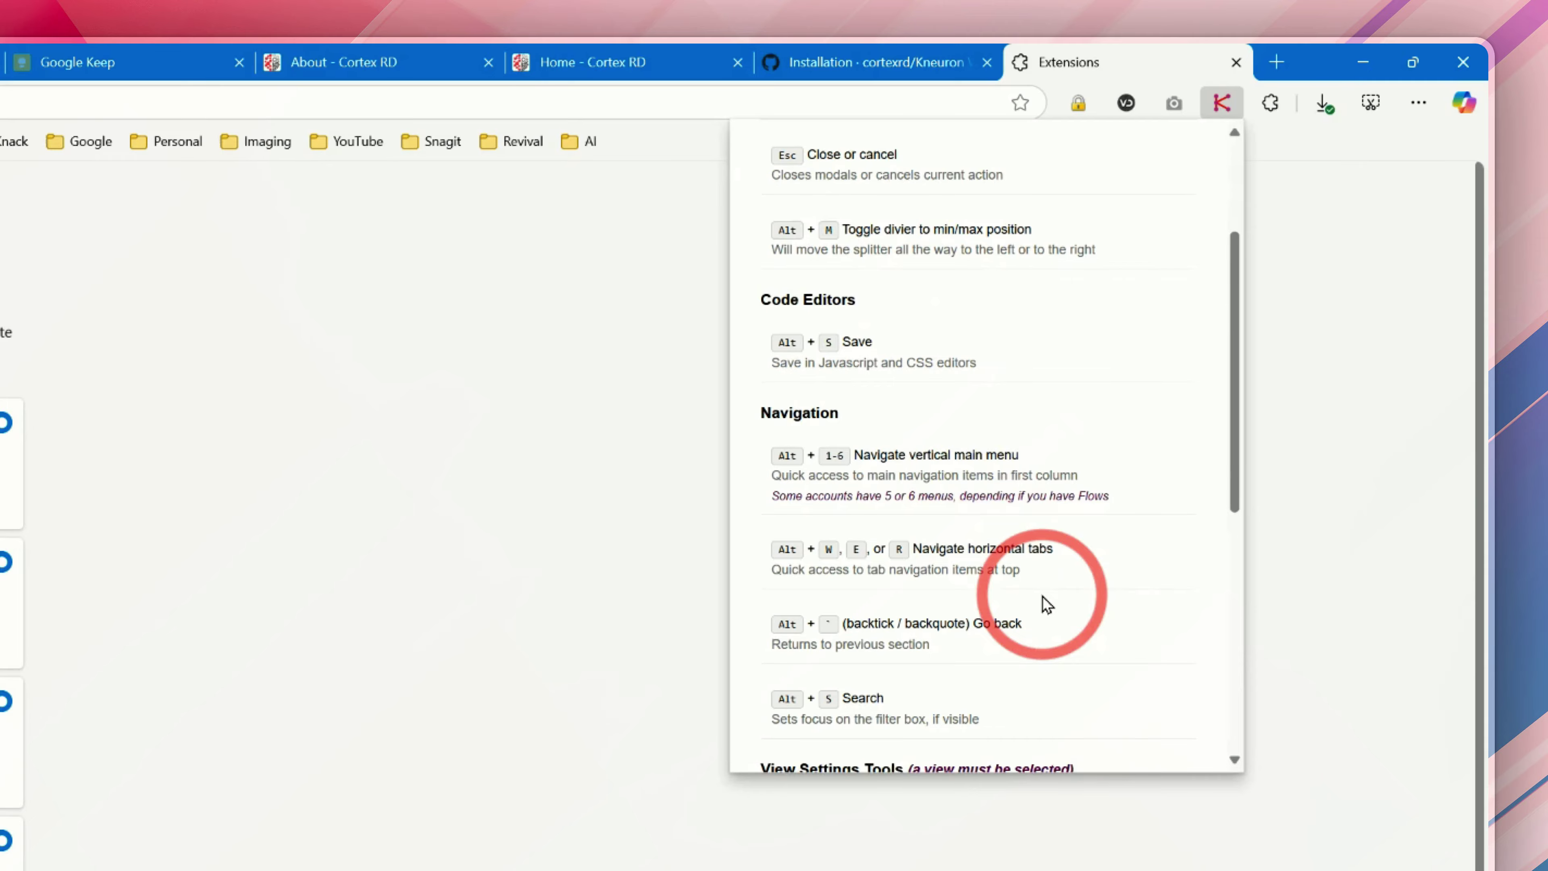
scroll(1006, 588, "down", 3)
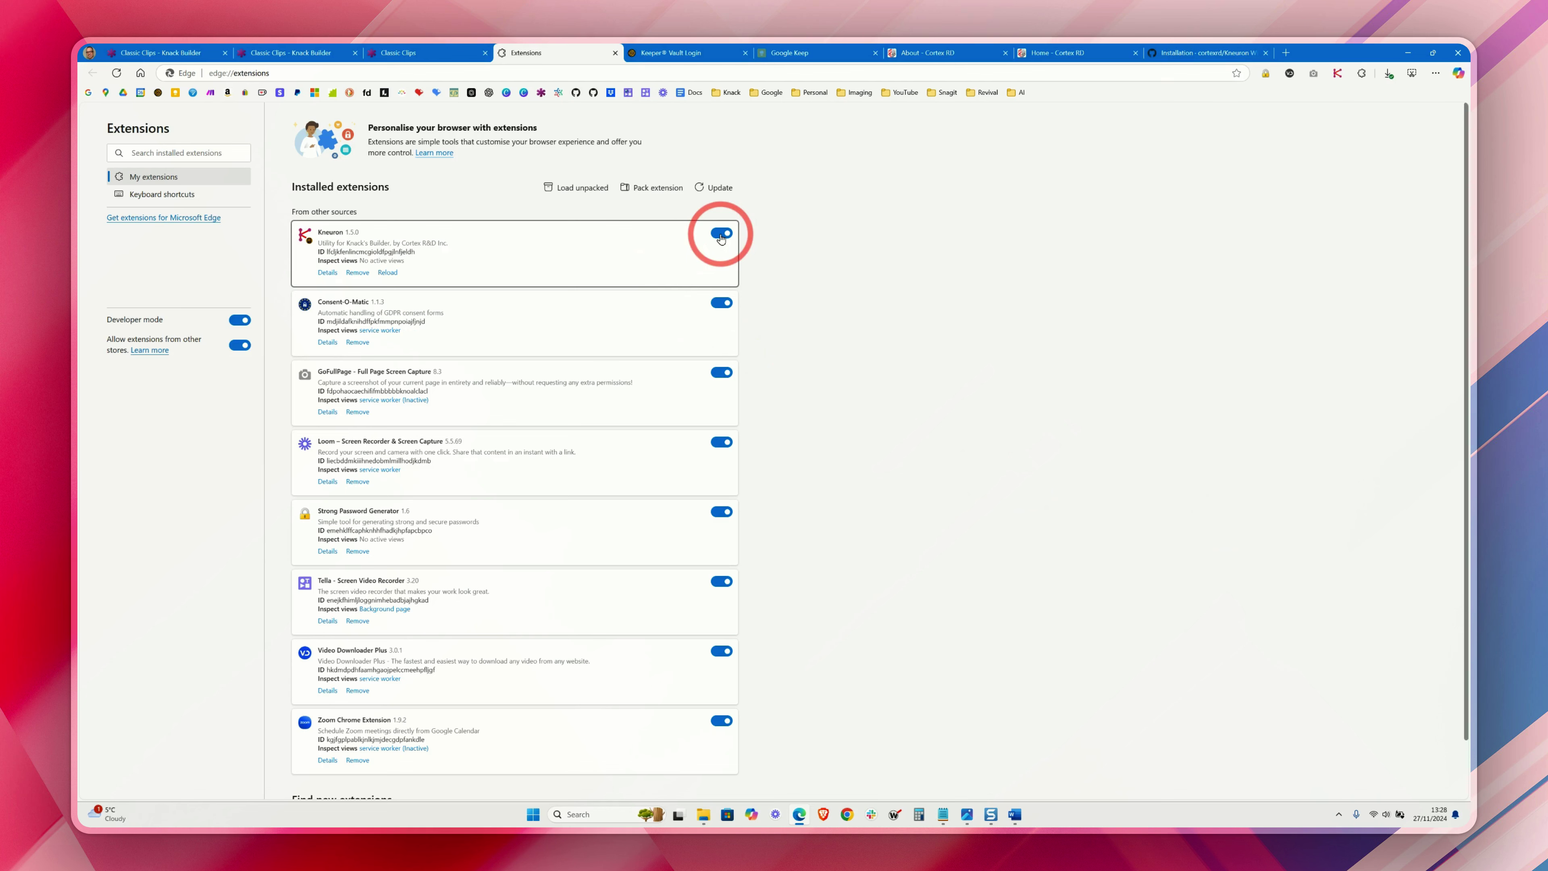
- Turn off the Kneuron extension in Edge and view the Clients page in the Knack Builder without it
left_click(720, 234)
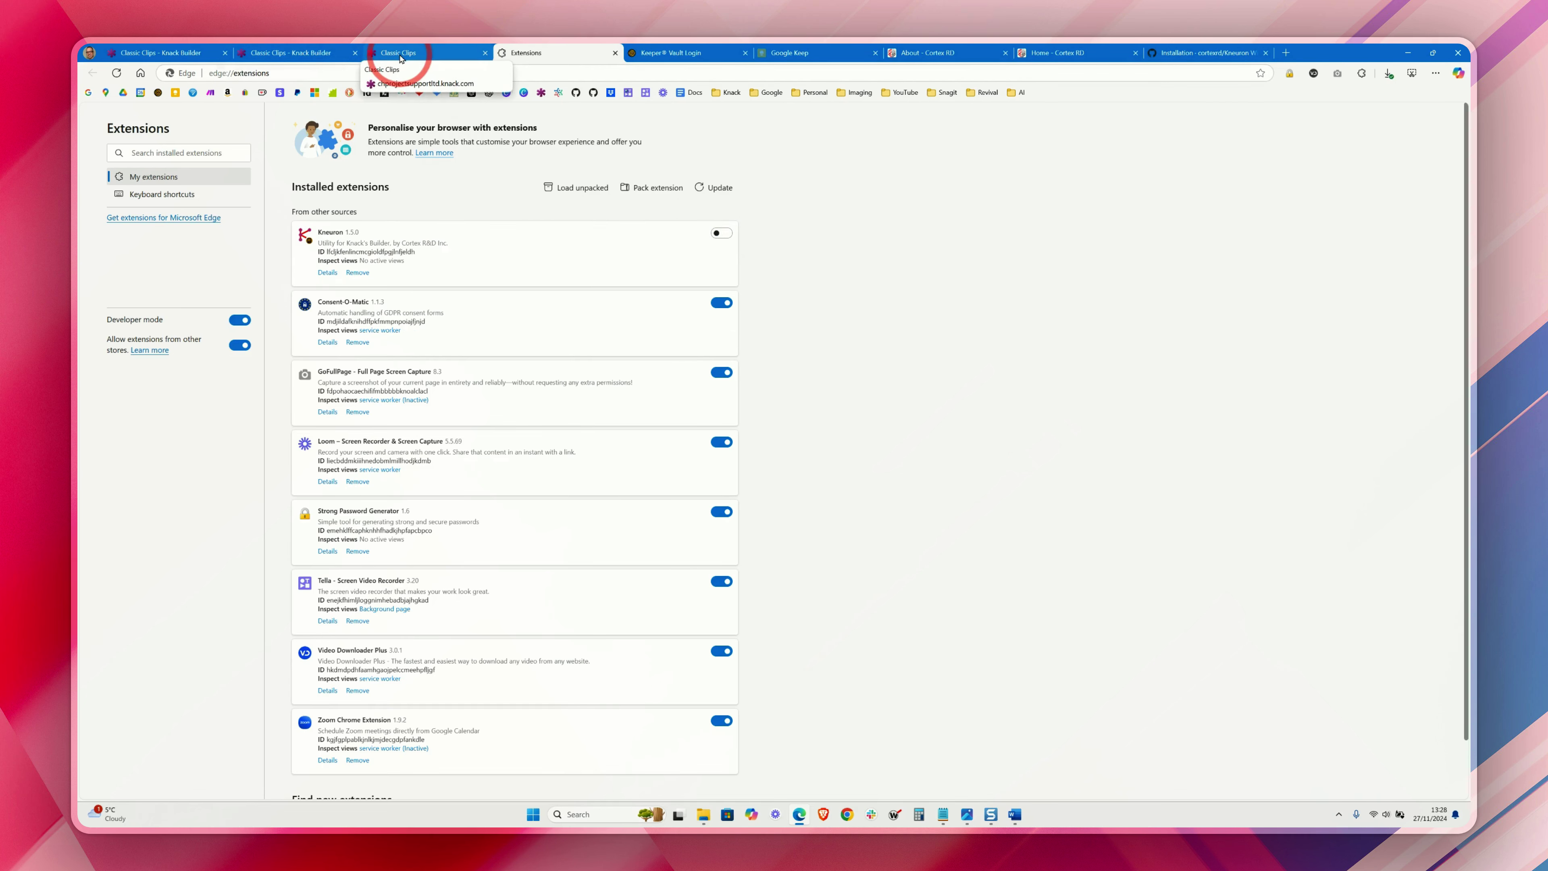
left_click(307, 54)
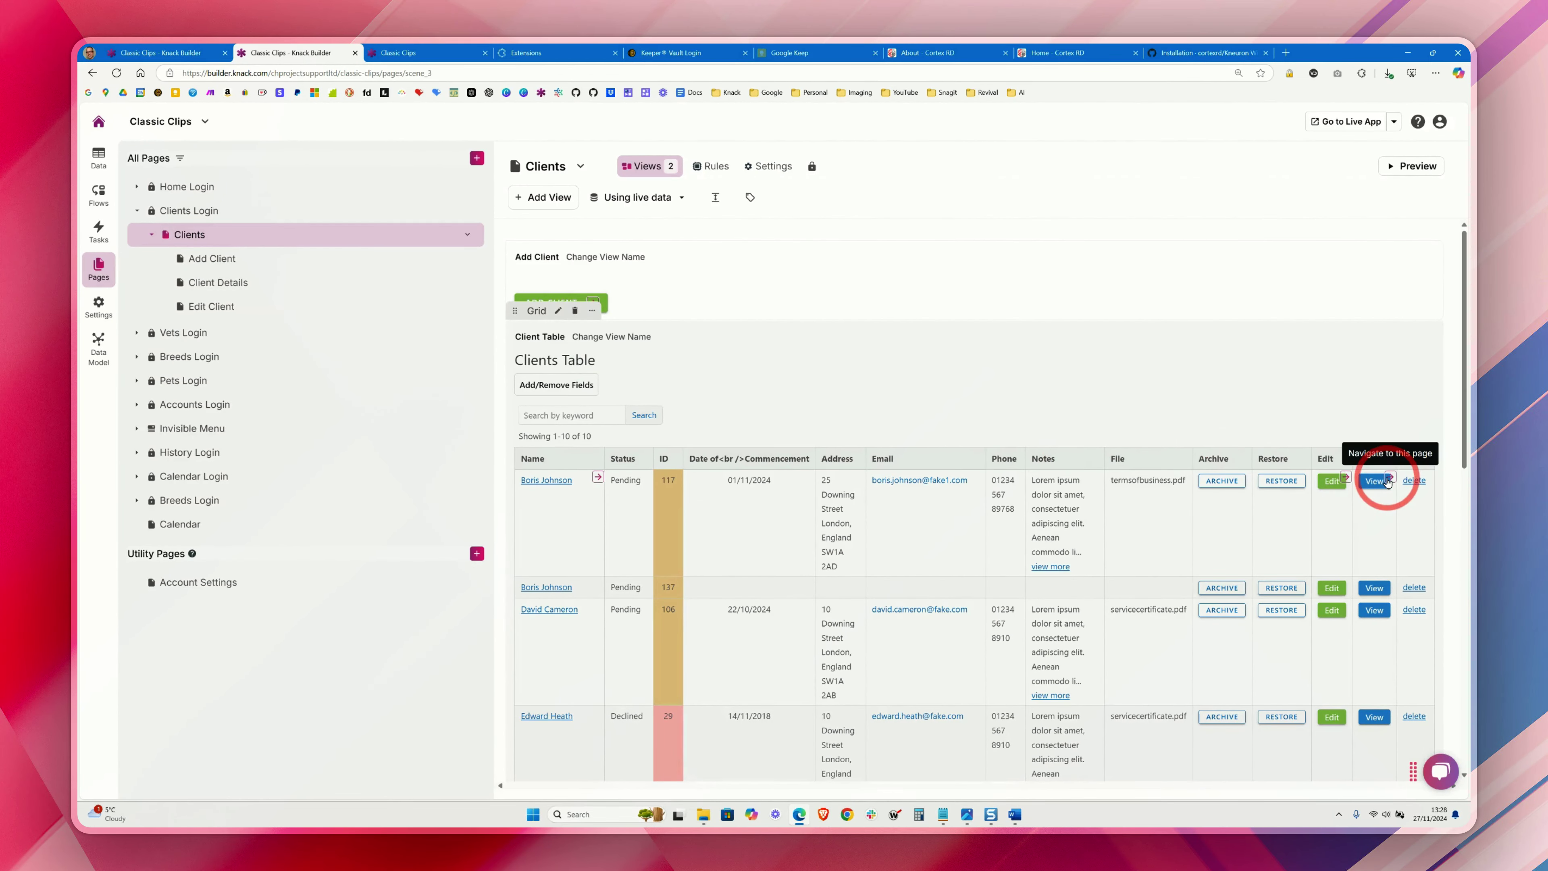
- Turn the Kneuron extension back on in Edge and reload the Knack Builder page
left_click(527, 53)
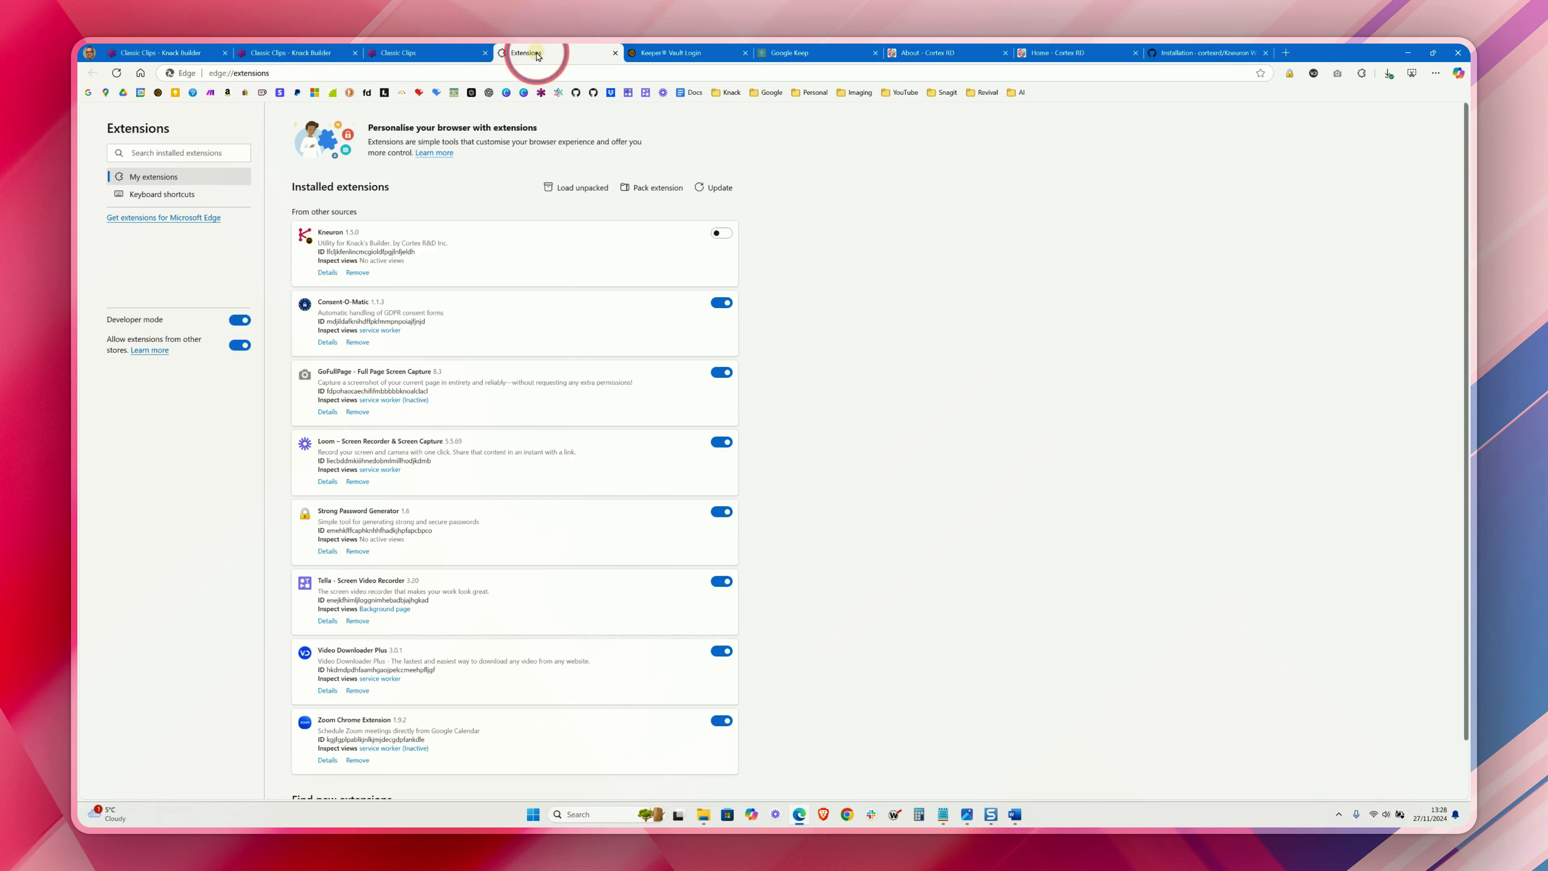
left_click(719, 233)
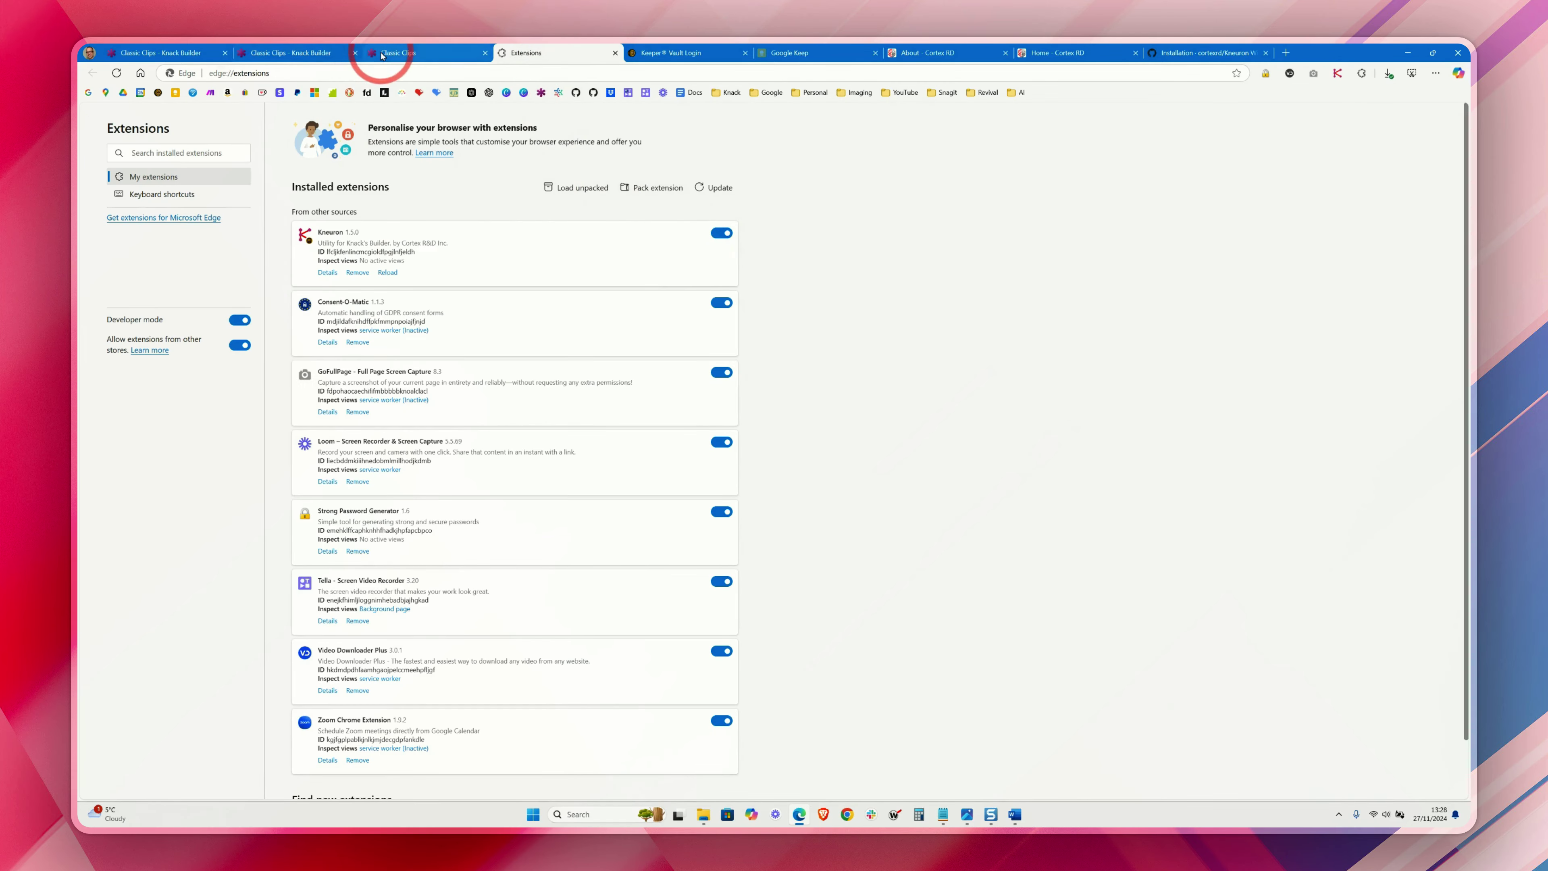
left_click(305, 52)
left_click(117, 74)
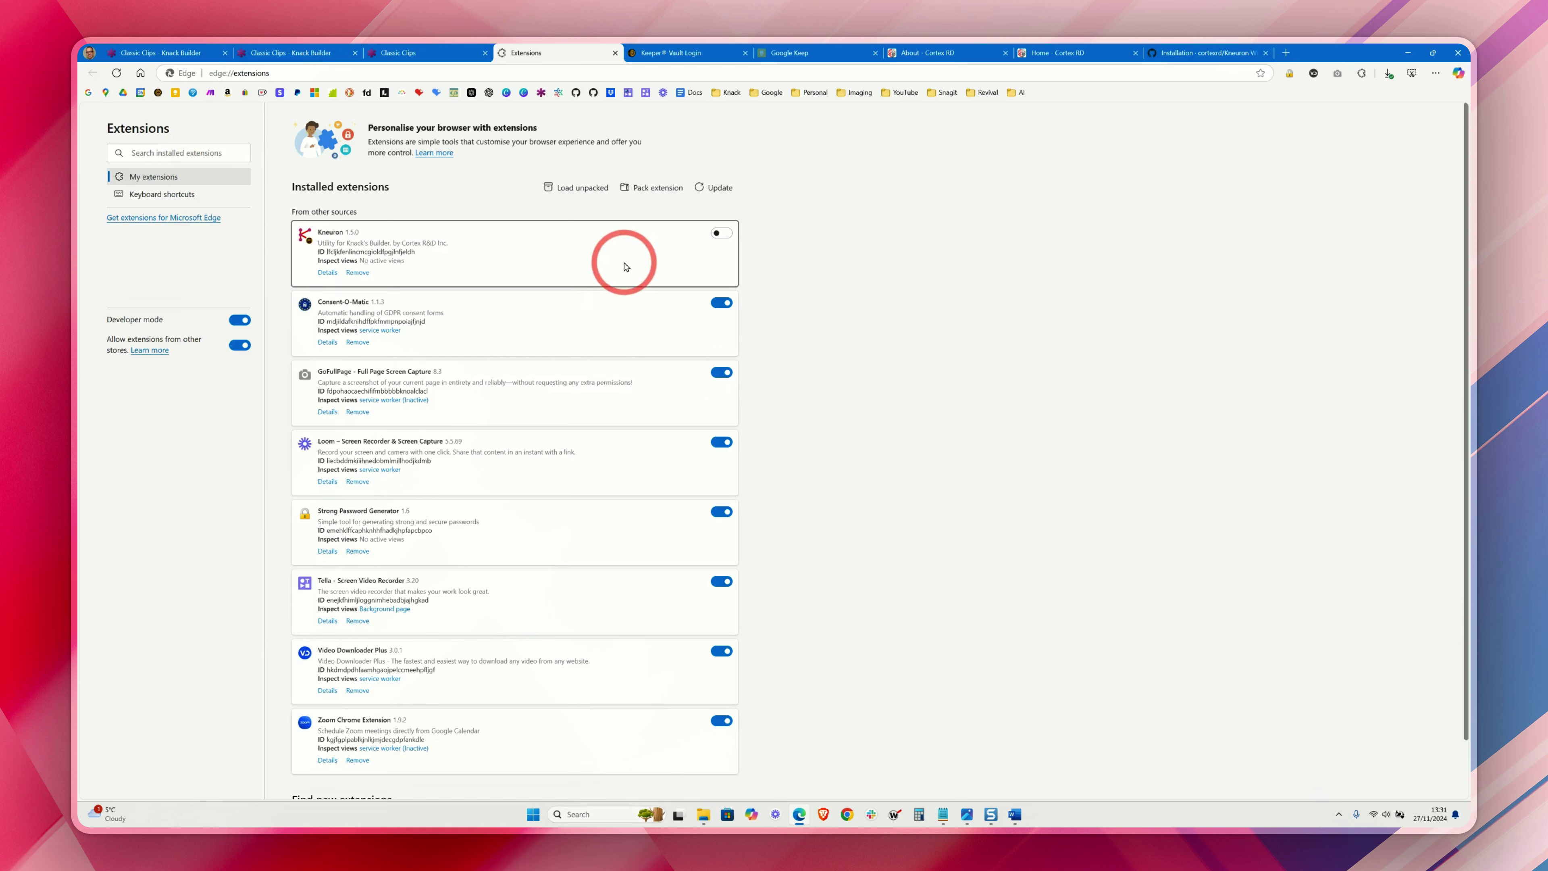
- Go to the Knack Builder with Kneuron disabled and examine the length of the Breeds page with its 25, 50 and 100 per page grids
left_click(303, 54)
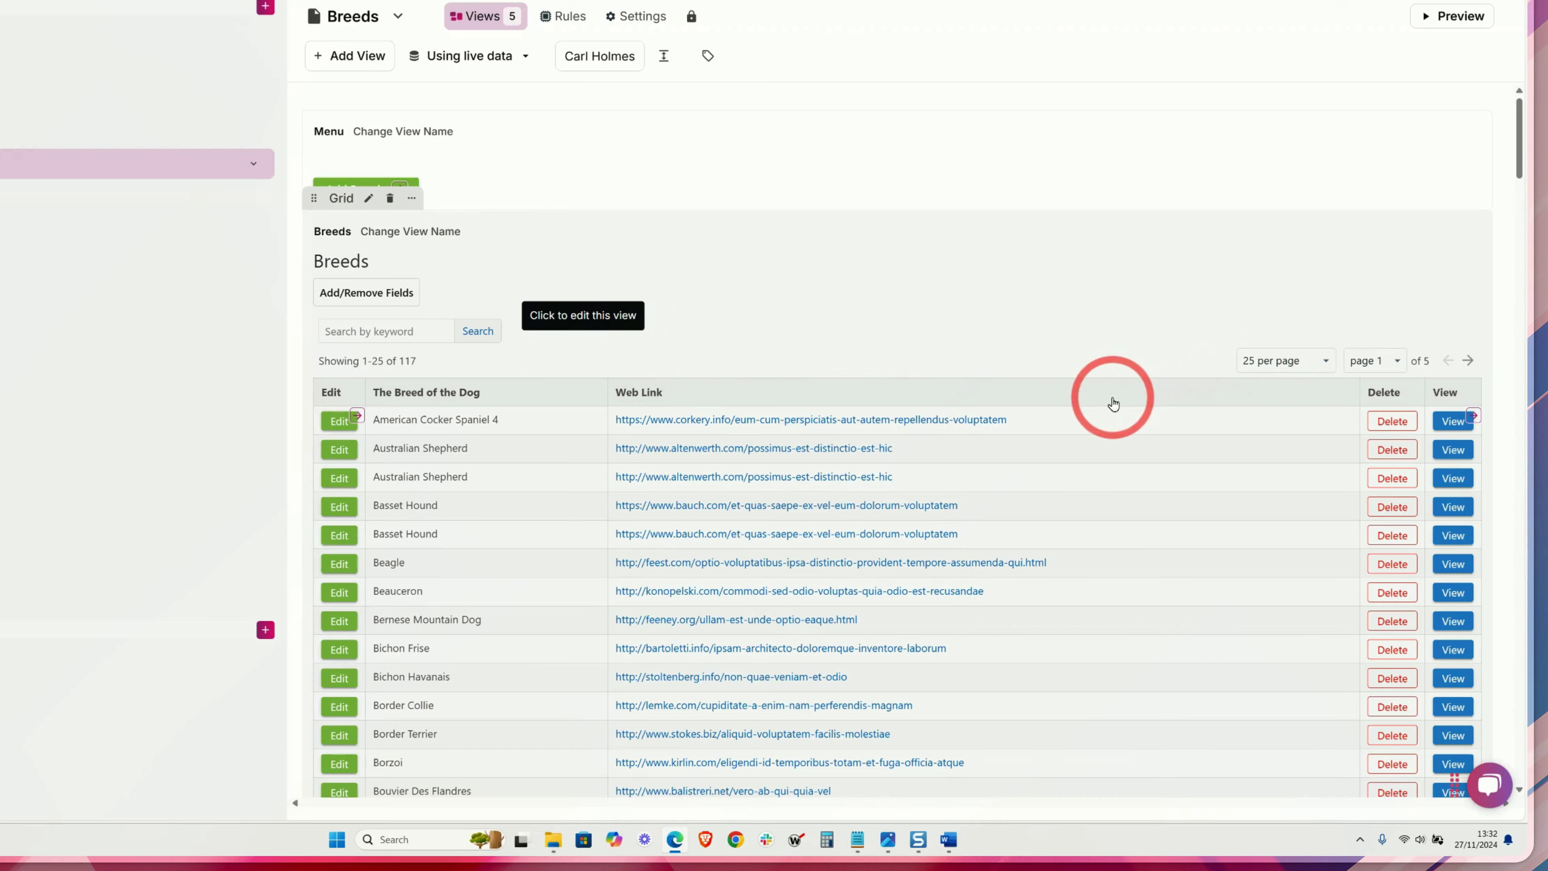
scroll(1021, 450, "down", 10)
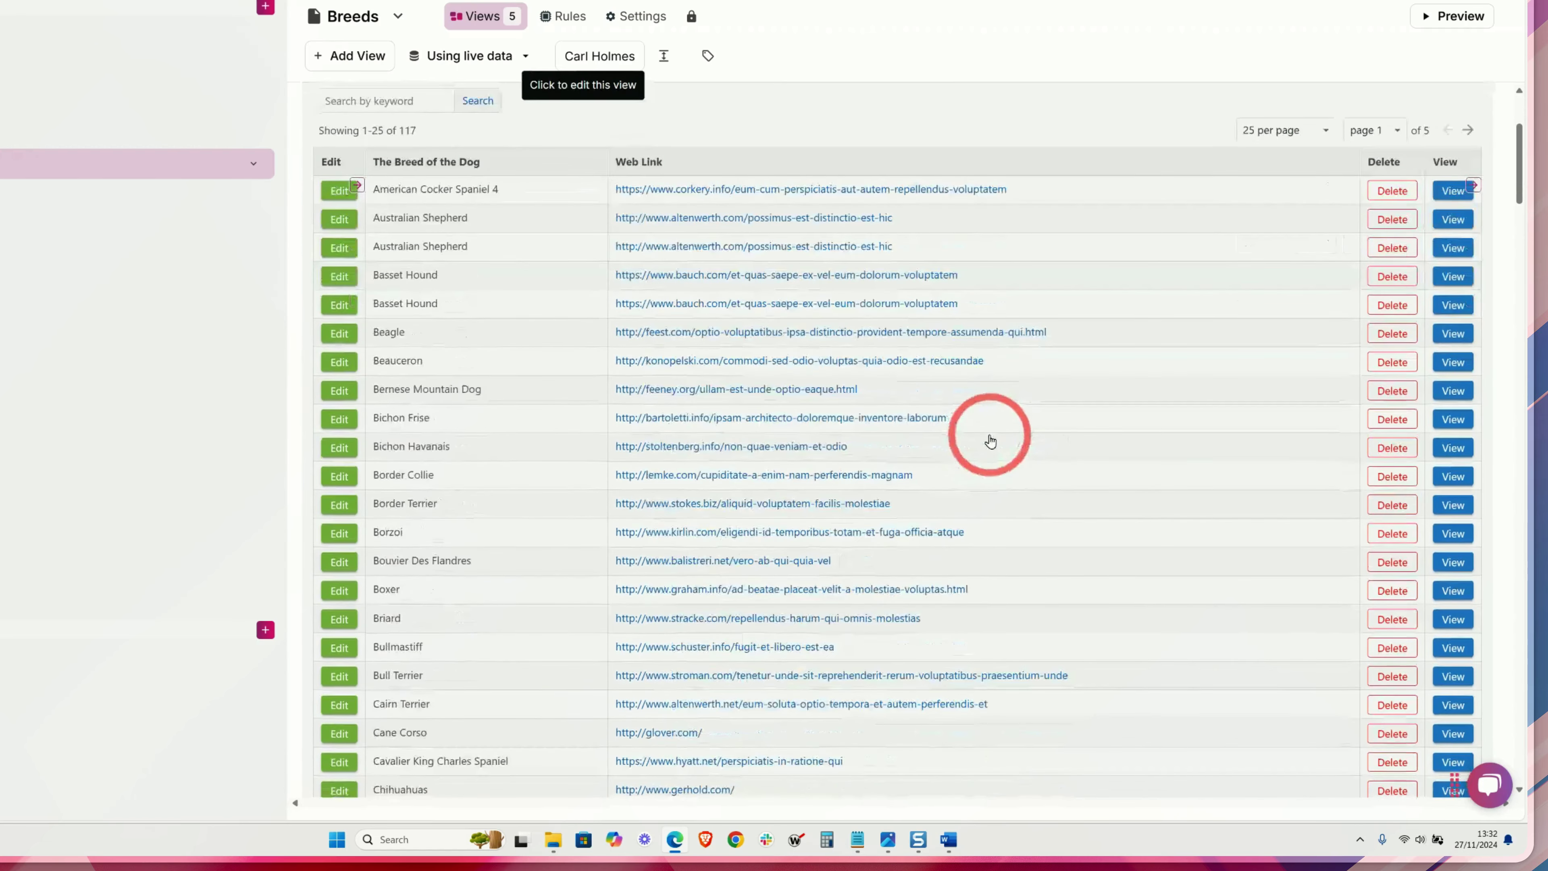
scroll(990, 440, "down", 3)
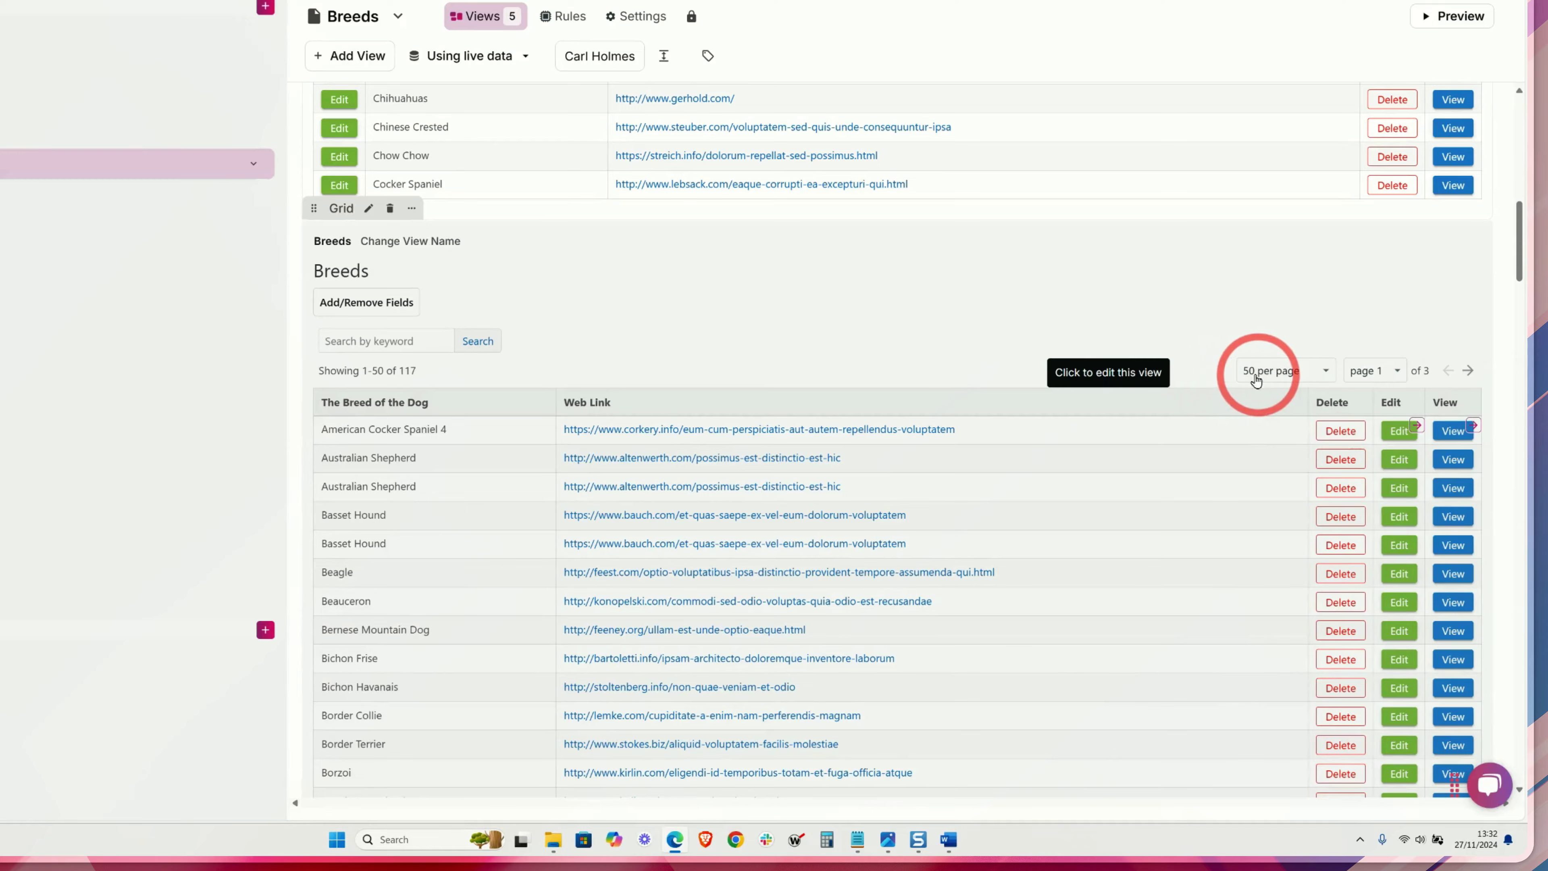
scroll(1168, 311, "down", 15)
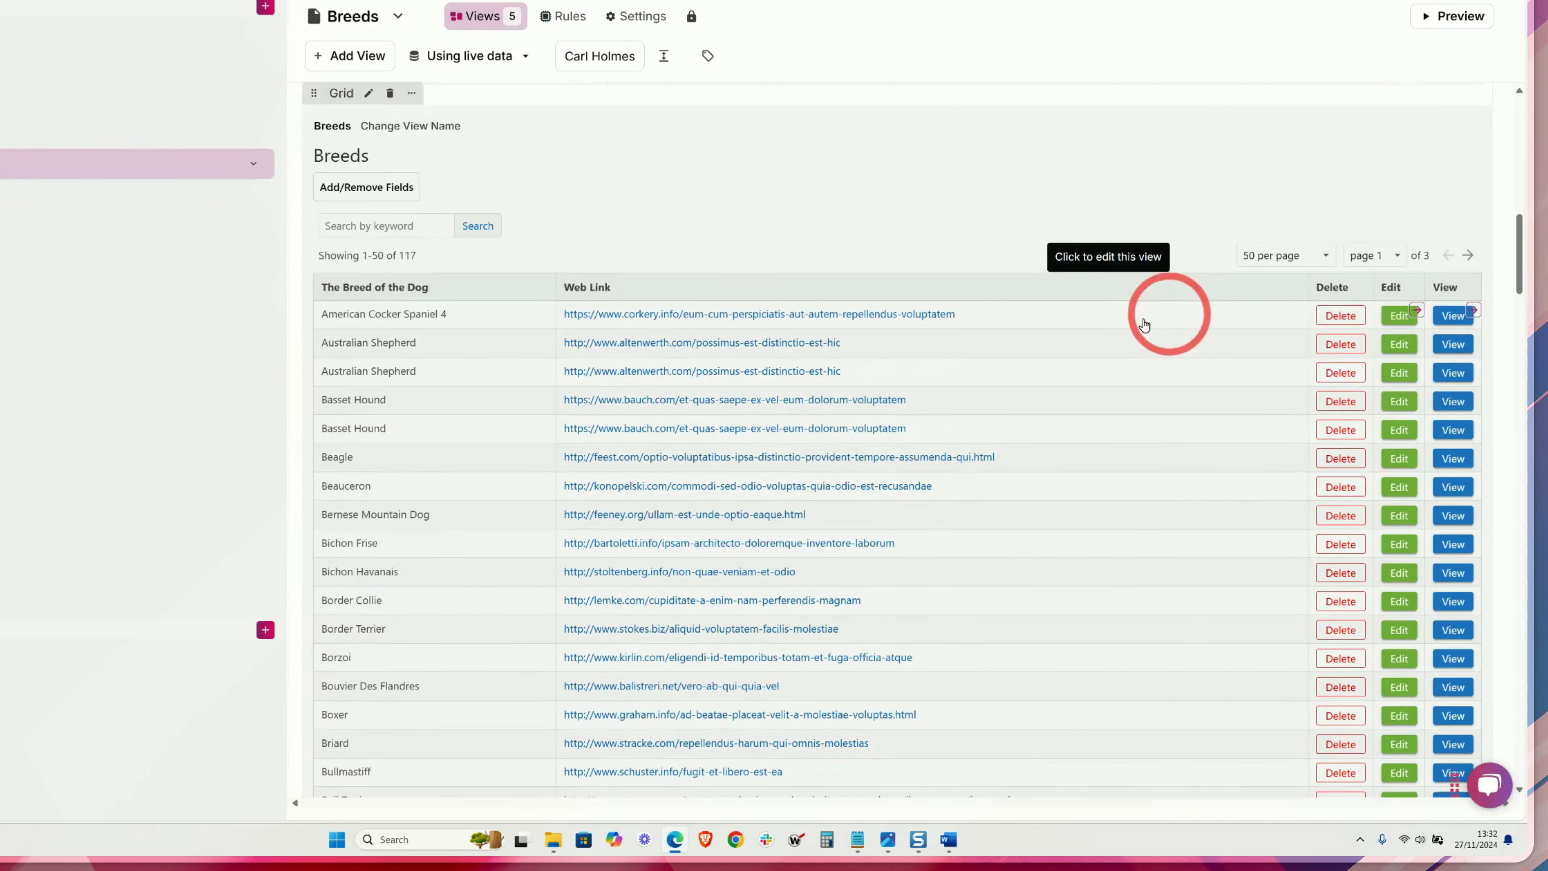
scroll(1144, 366, "down", 9)
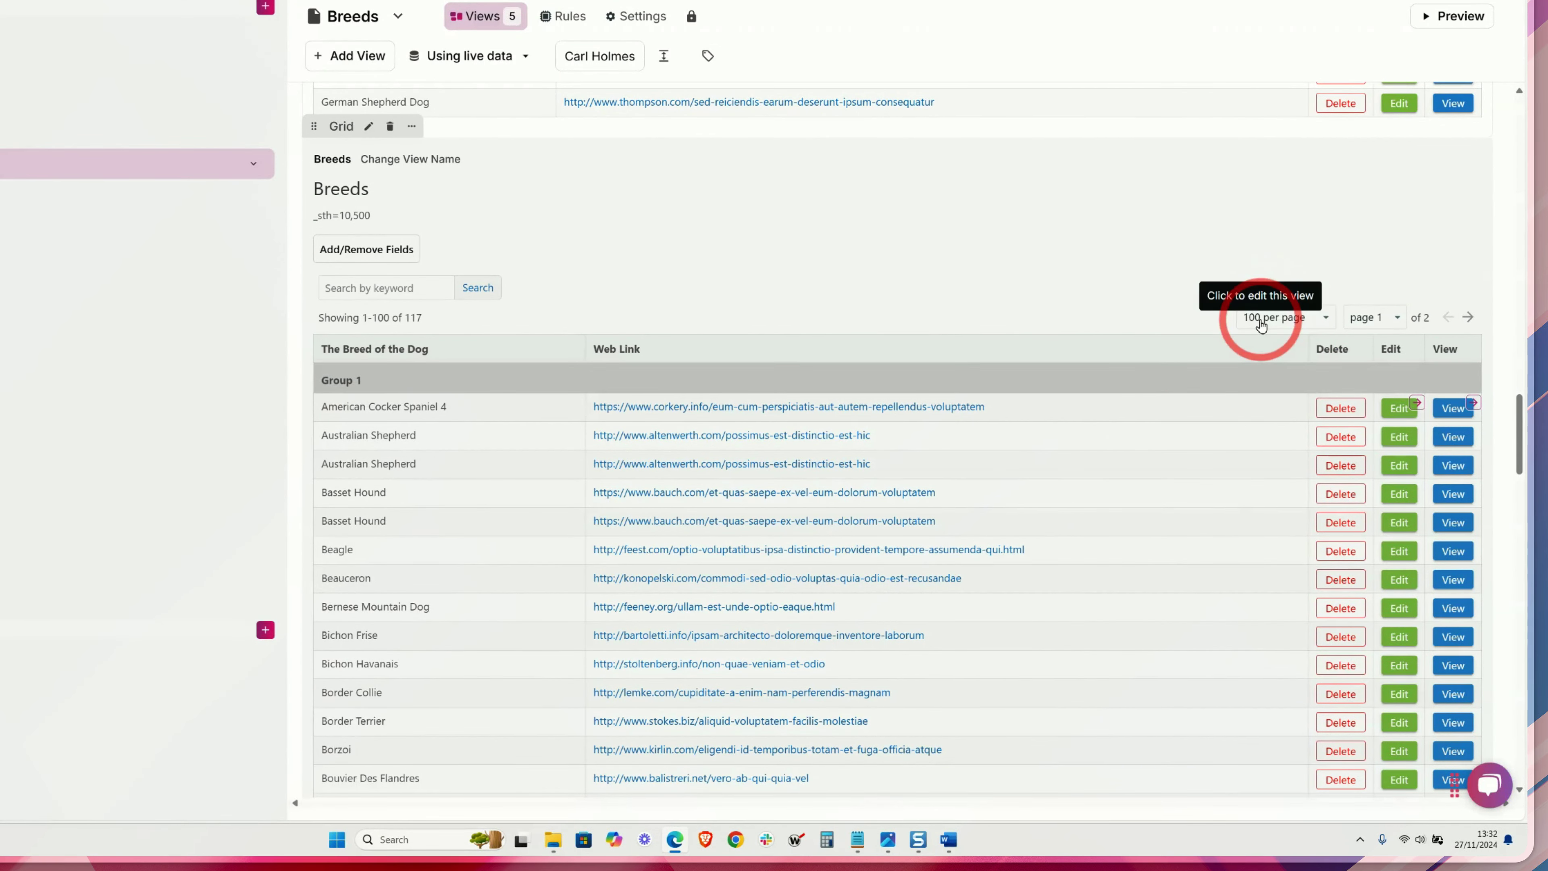
scroll(1107, 463, "down", 10)
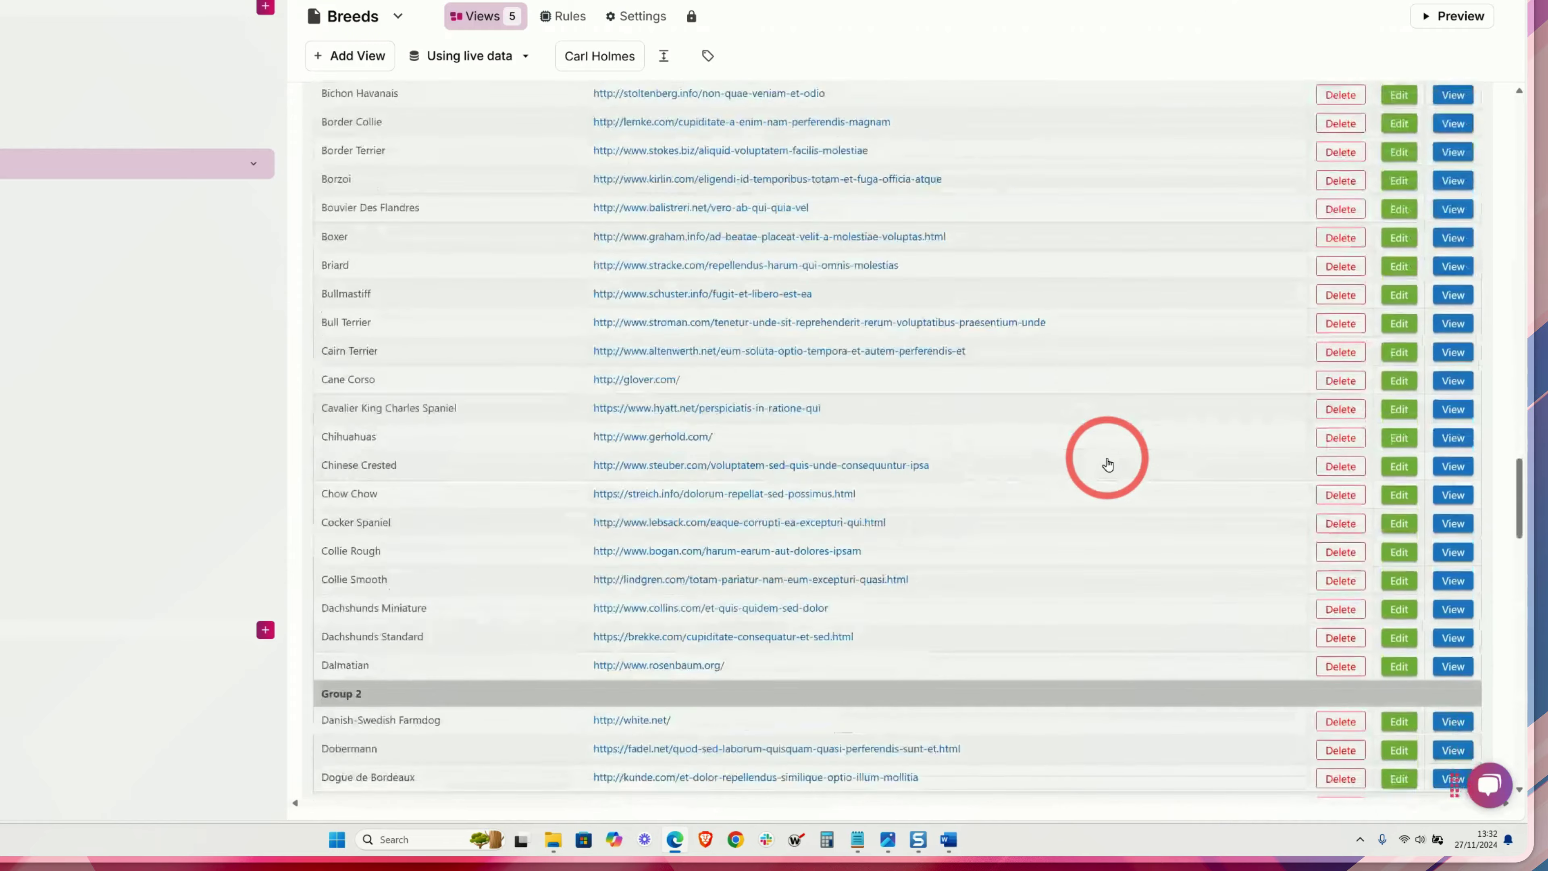
scroll(1108, 464, "down", 11)
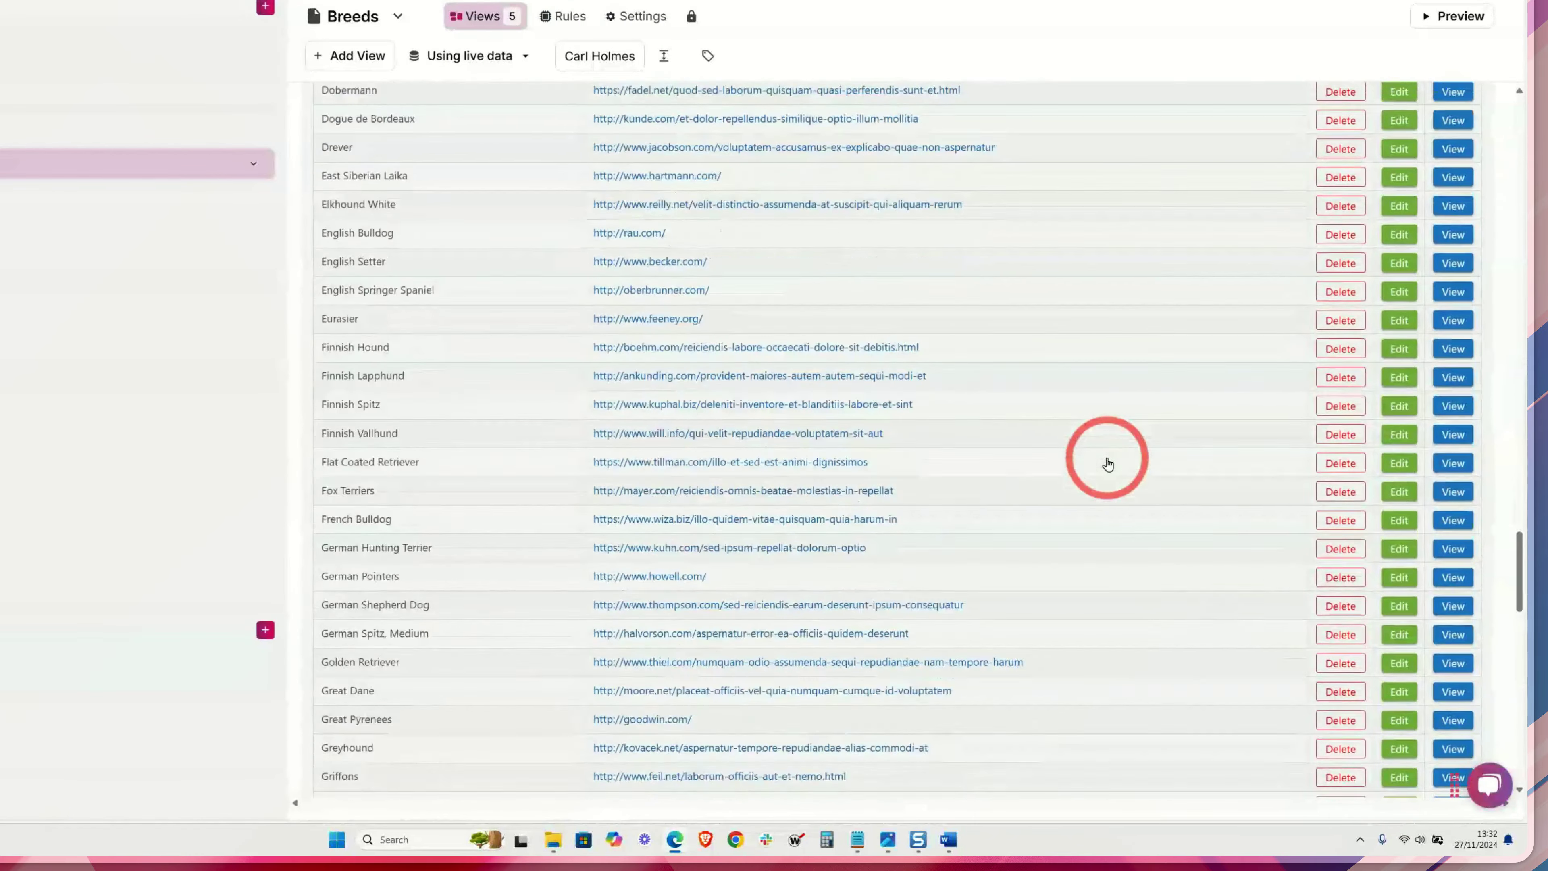
scroll(1107, 464, "down", 20)
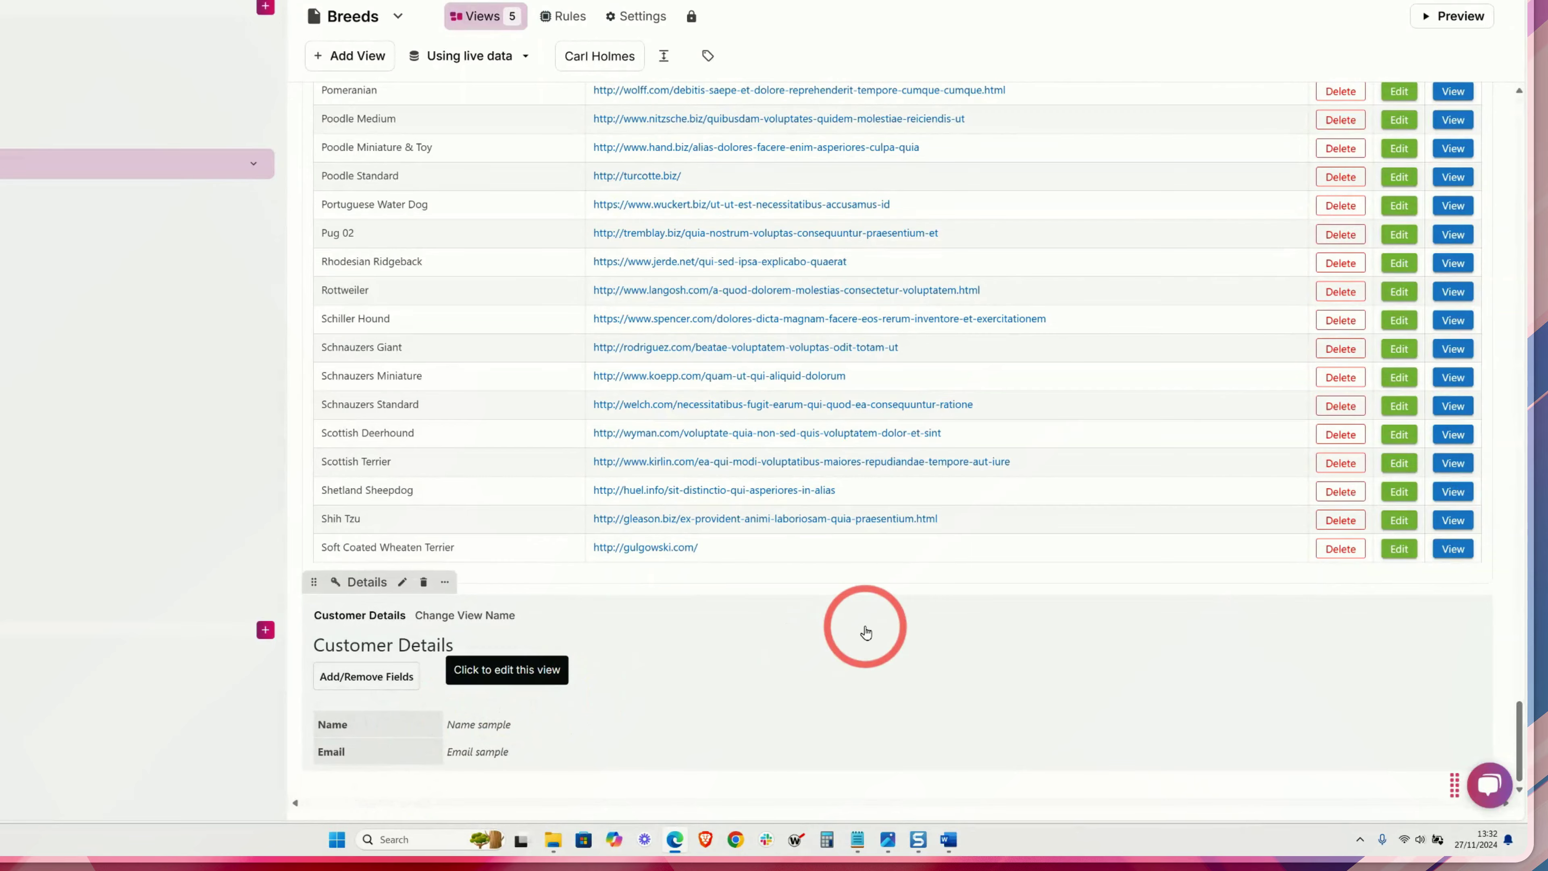
scroll(866, 632, "up", 20)
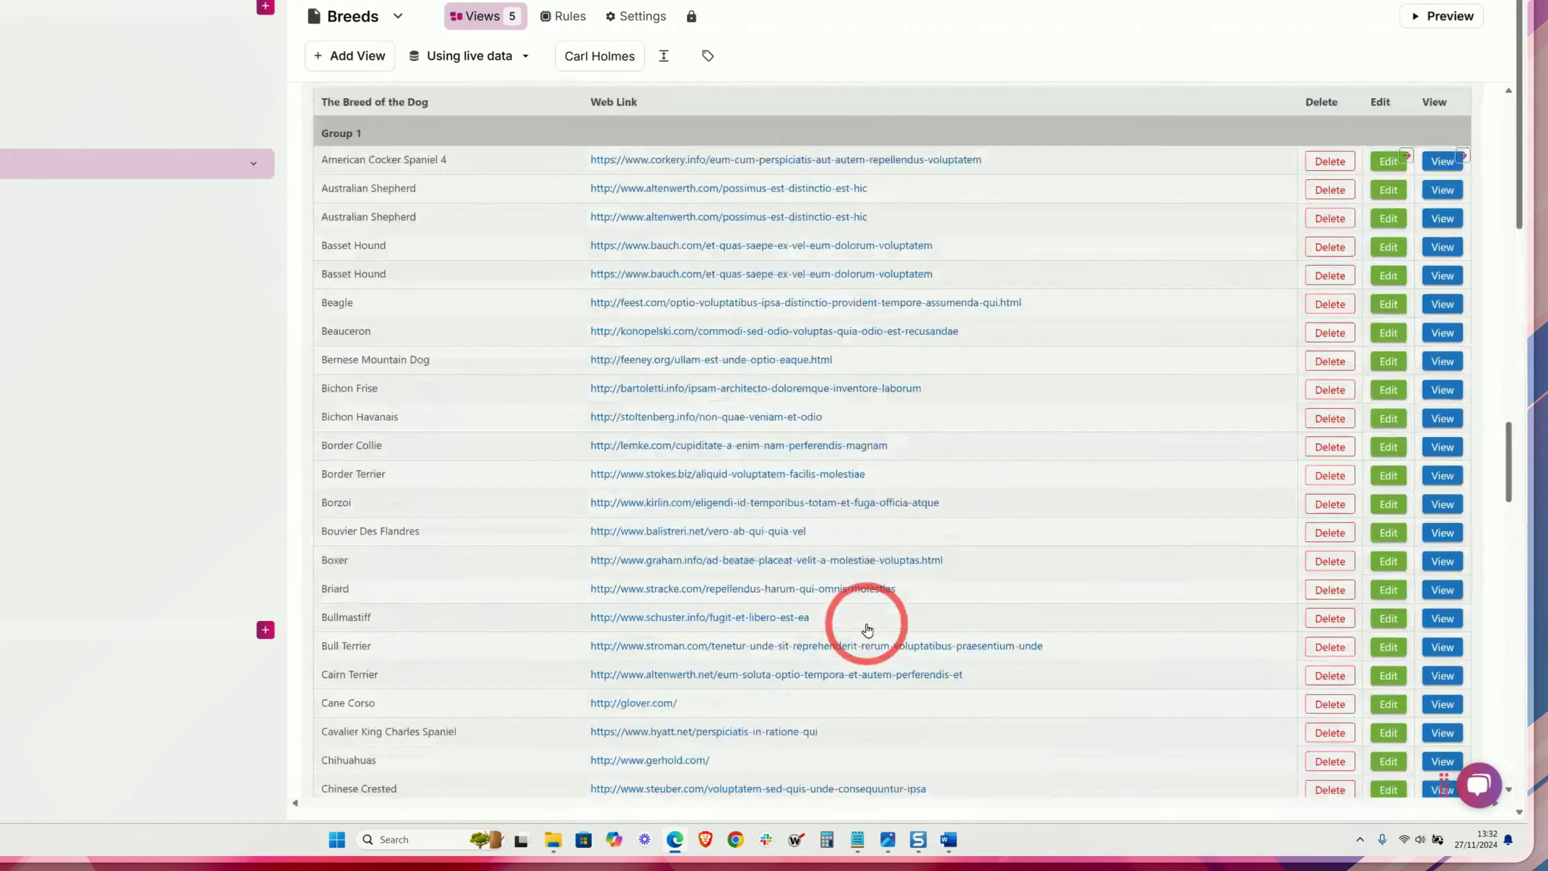
scroll(866, 629, "up", 15)
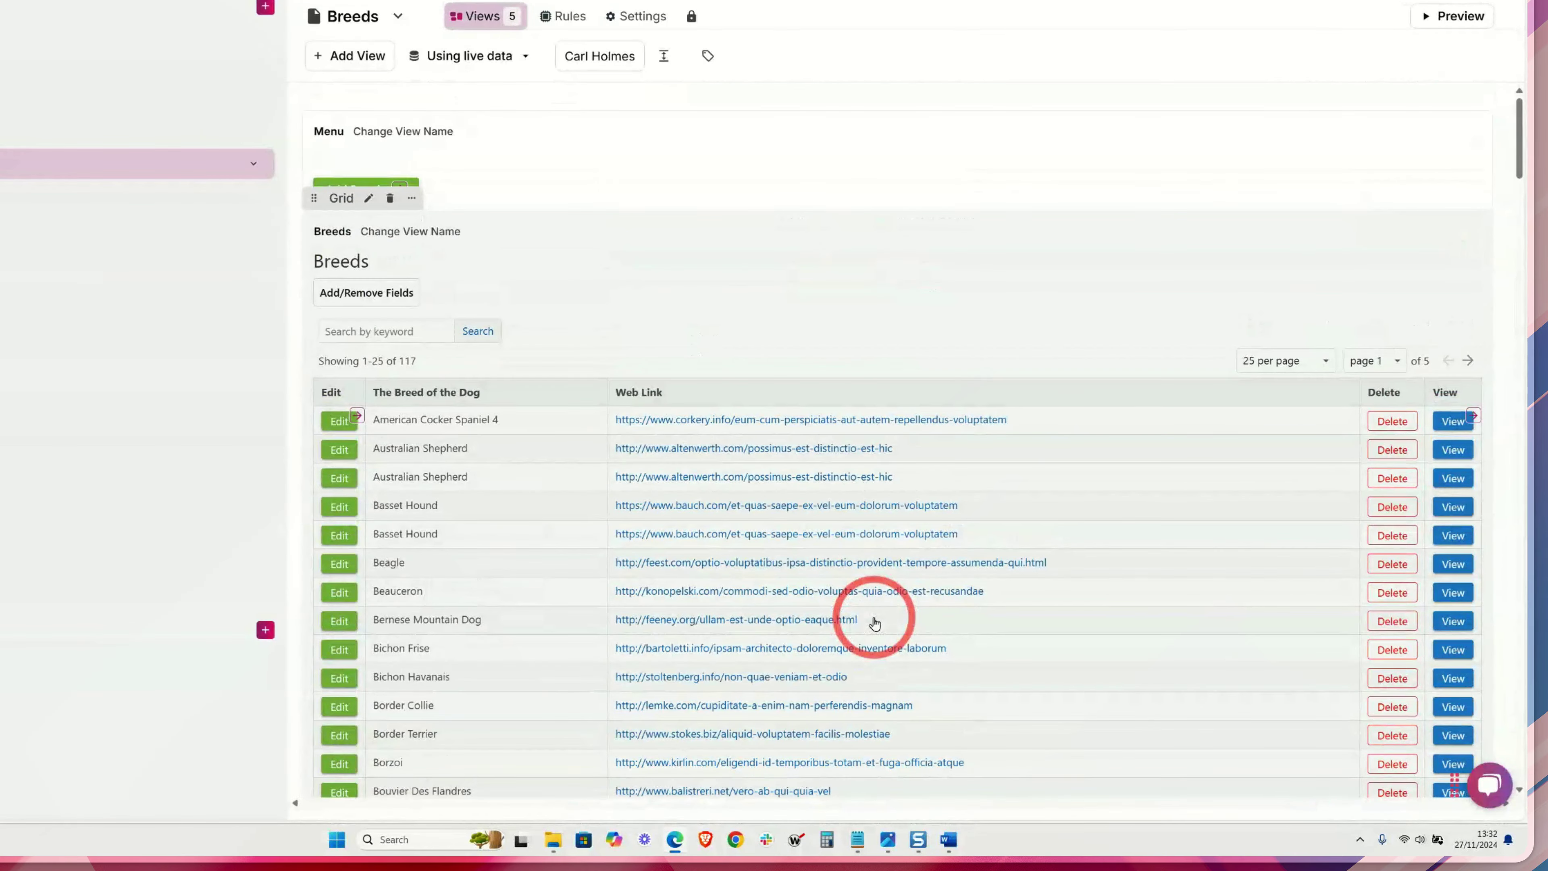
- Go through the Breeds page again down to Customer Details, examining the record groups in the 100 per page grid
scroll(1057, 390, "down", 4)
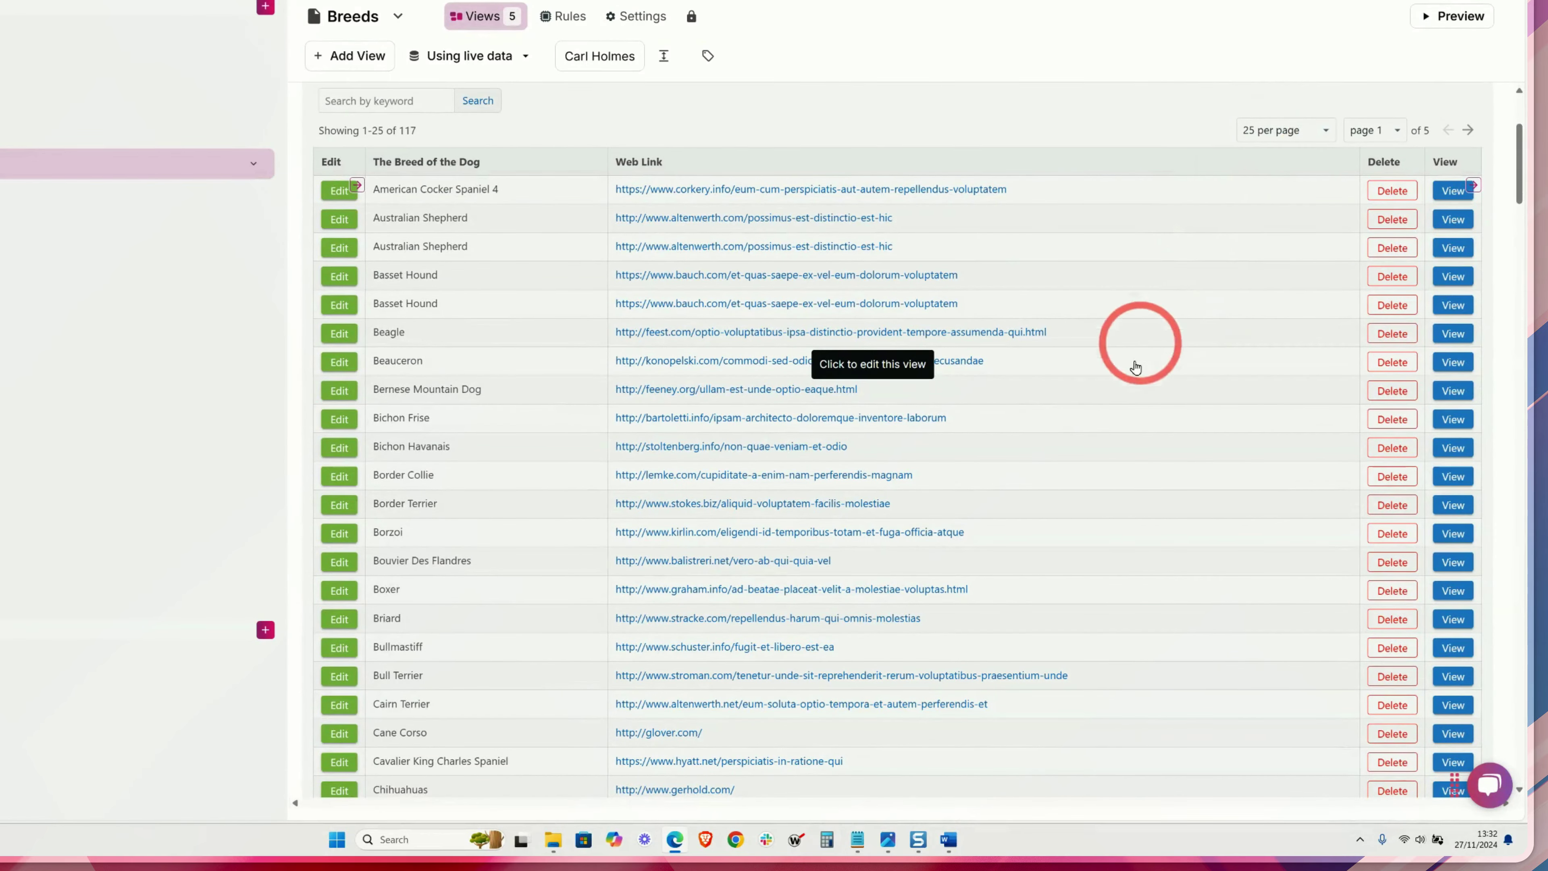
scroll(1135, 366, "down", 10)
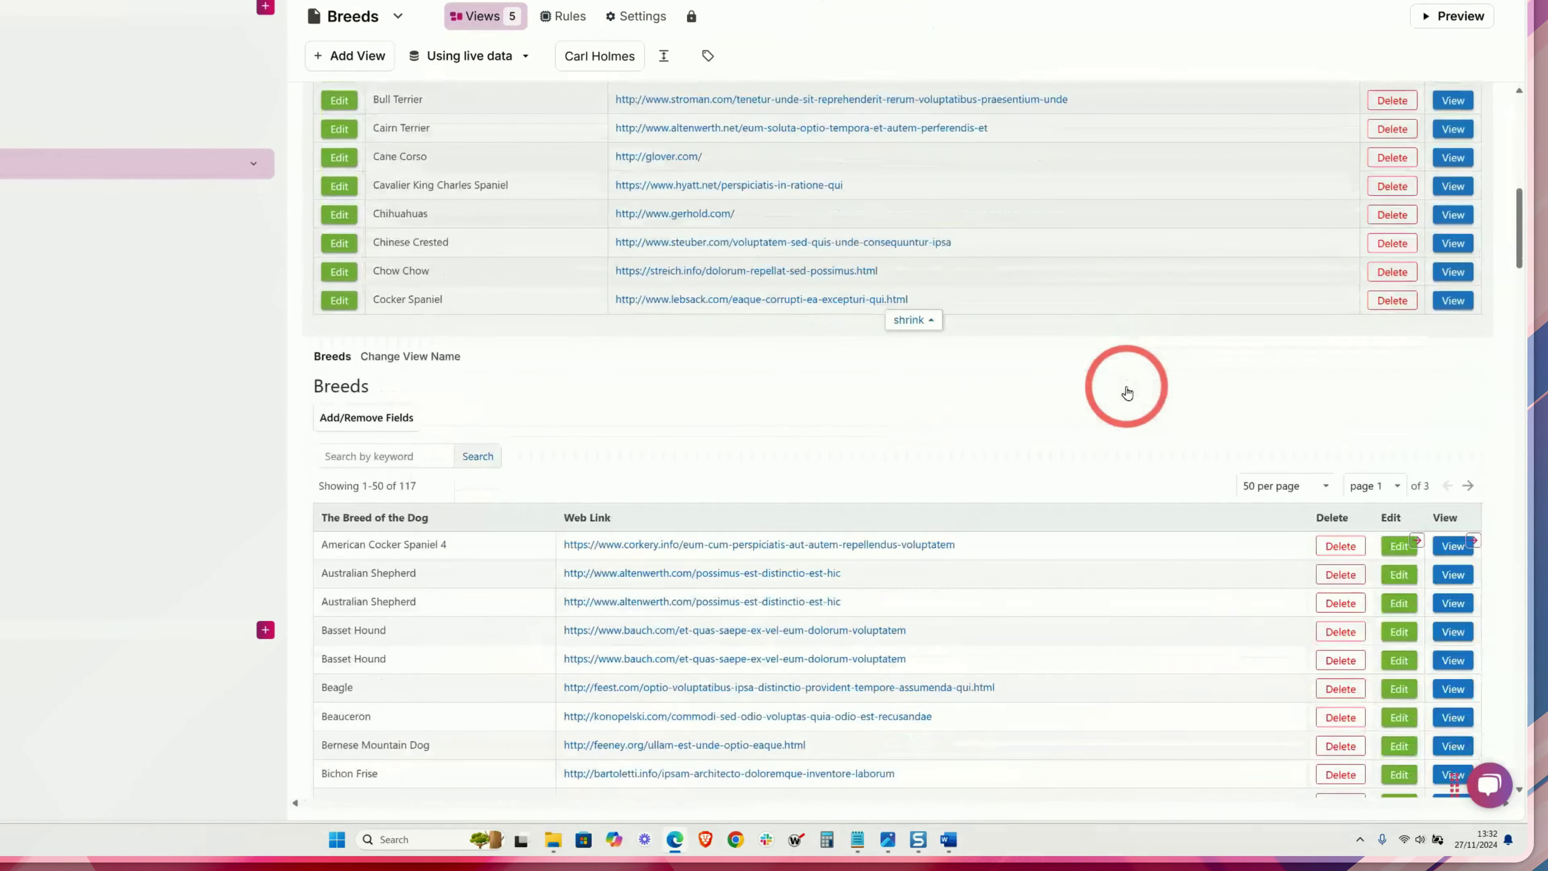
scroll(1127, 392, "down", 10)
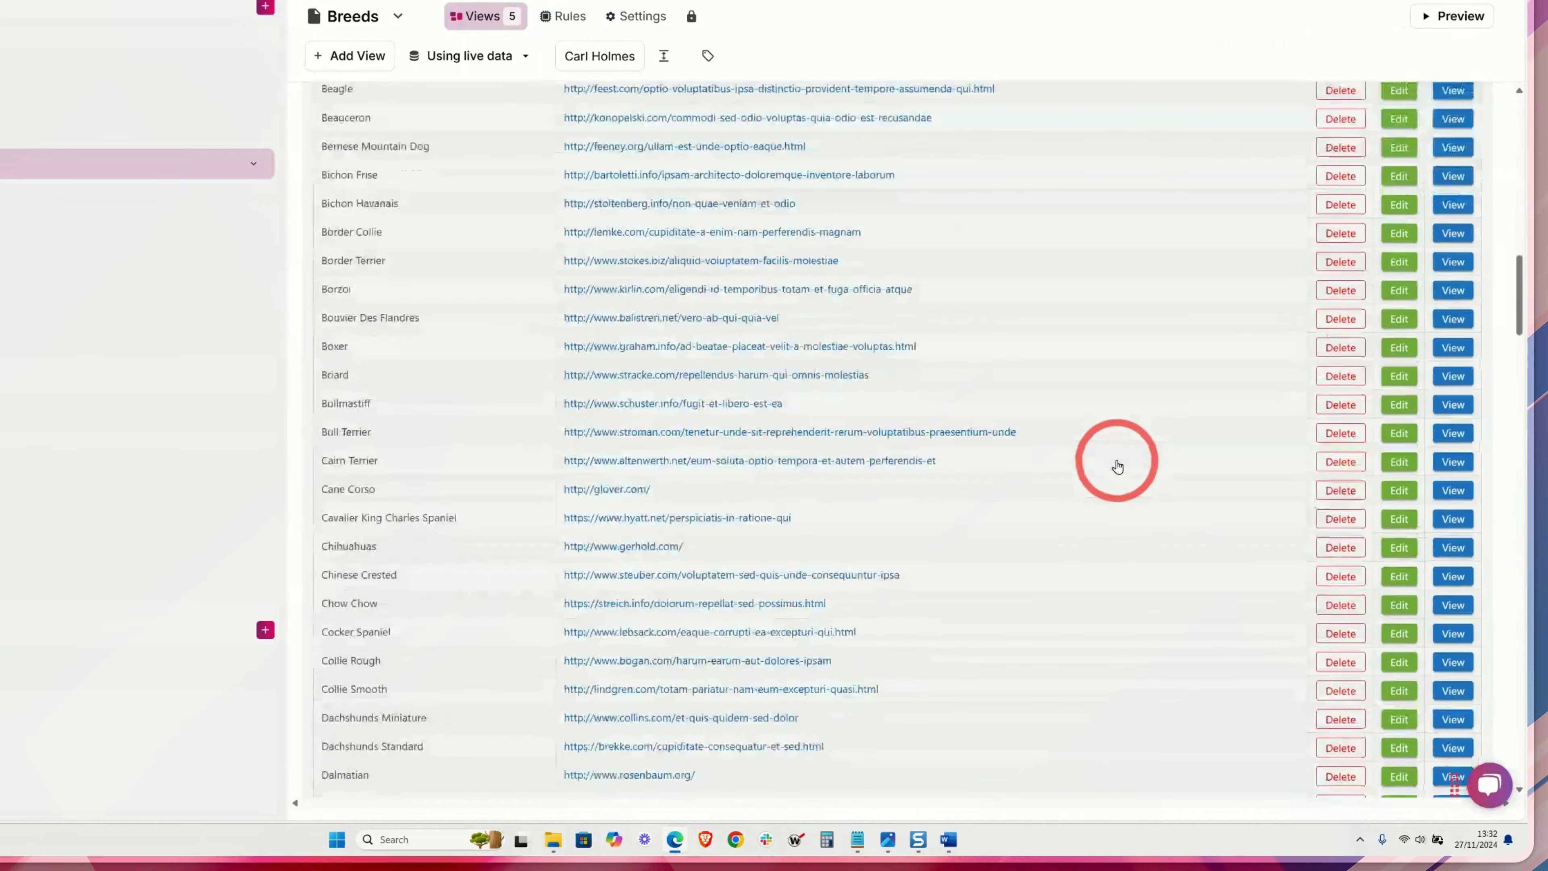
scroll(1117, 467, "down", 14)
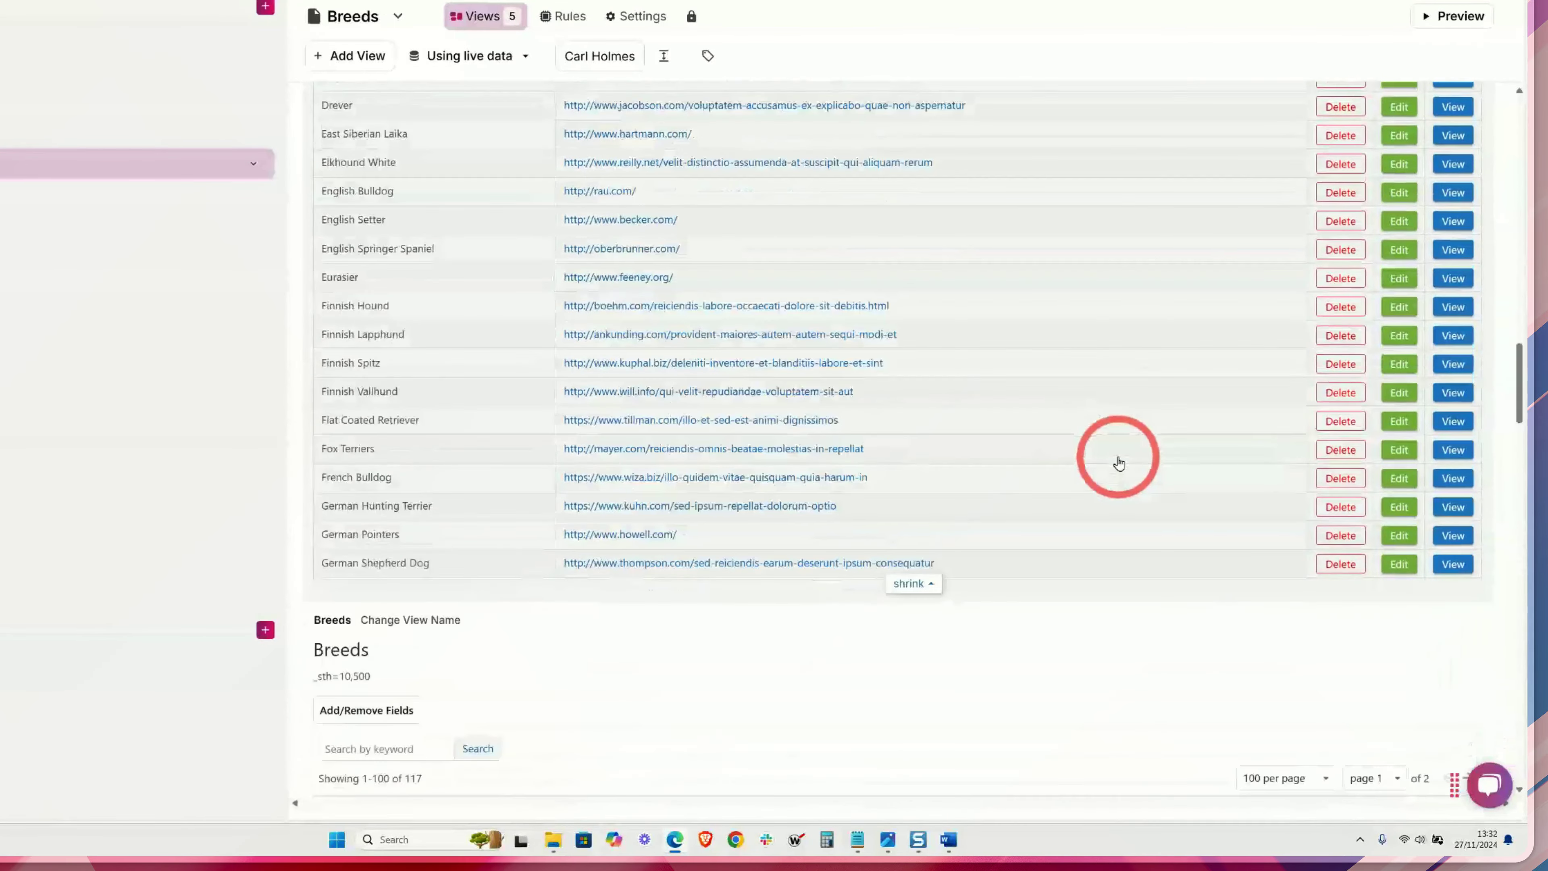
scroll(1118, 464, "down", 8)
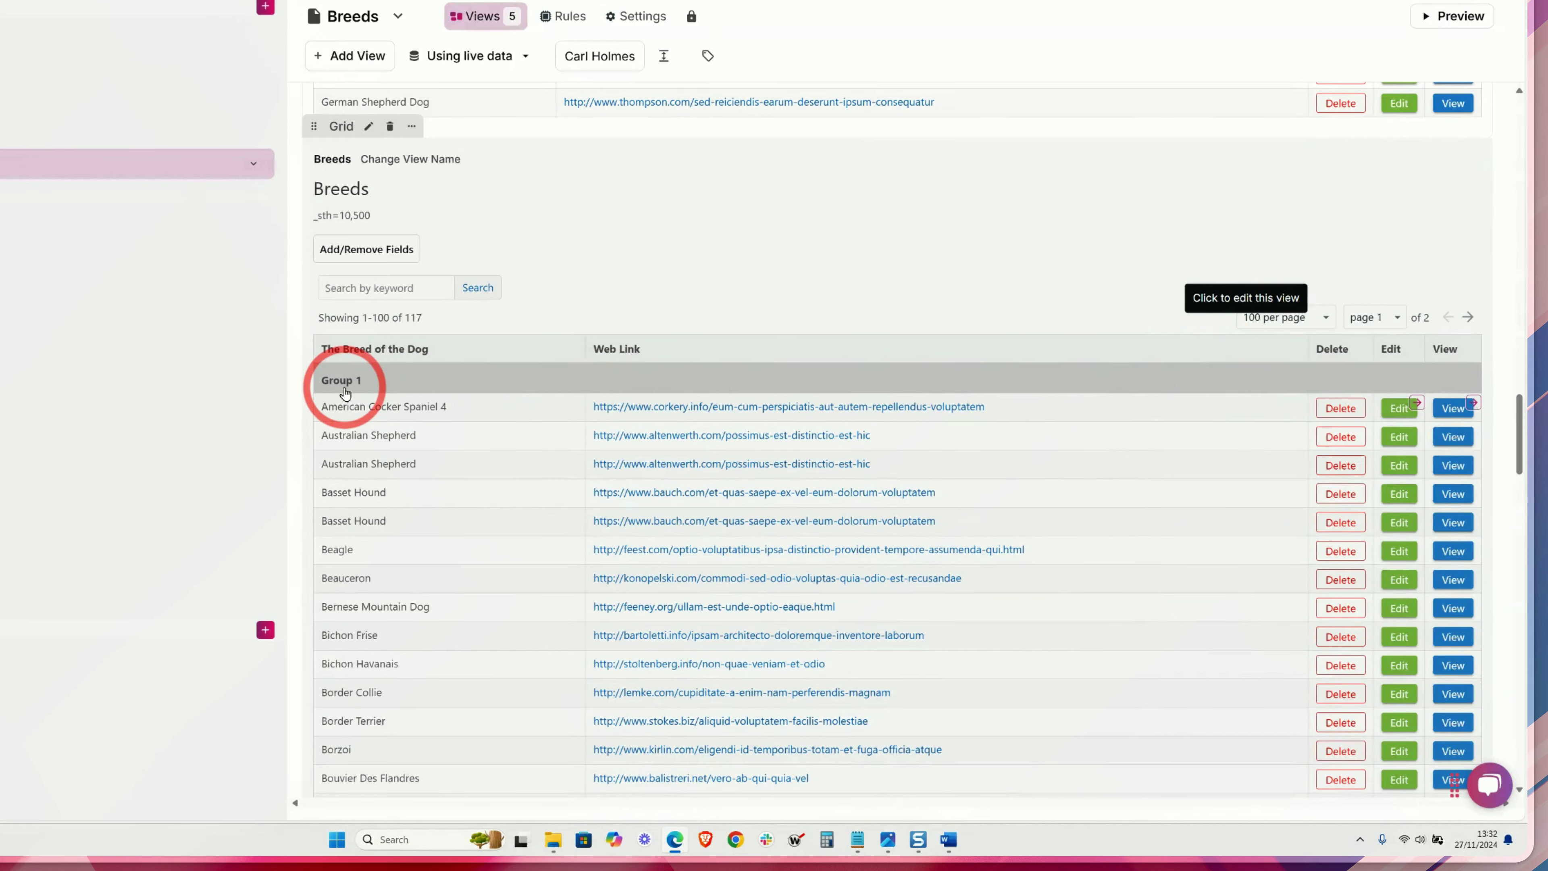
scroll(635, 408, "down", 12)
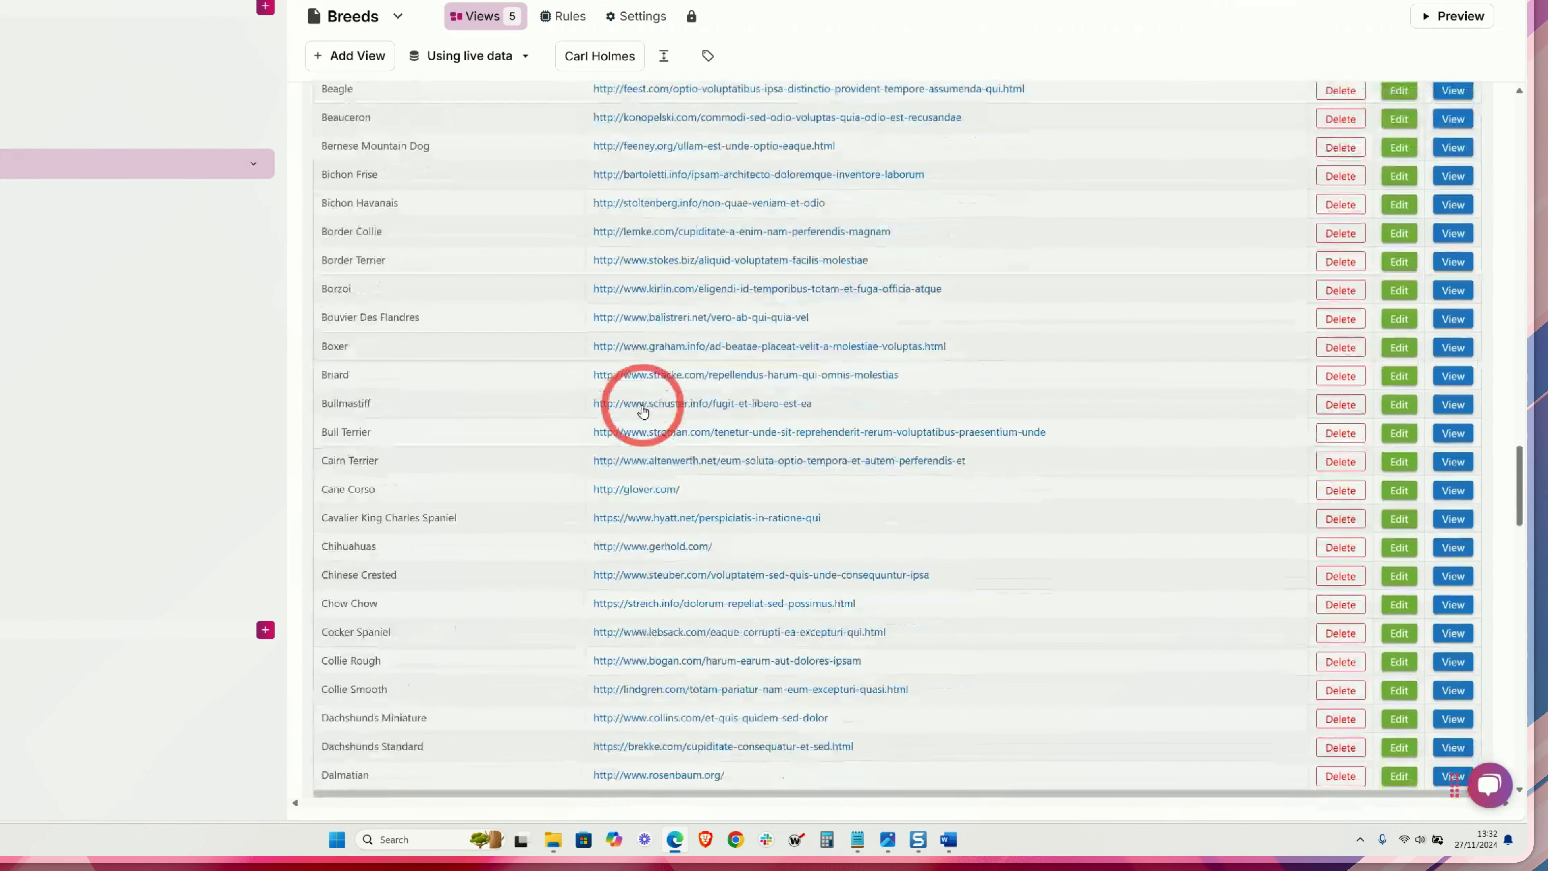
scroll(506, 455, "down", 14)
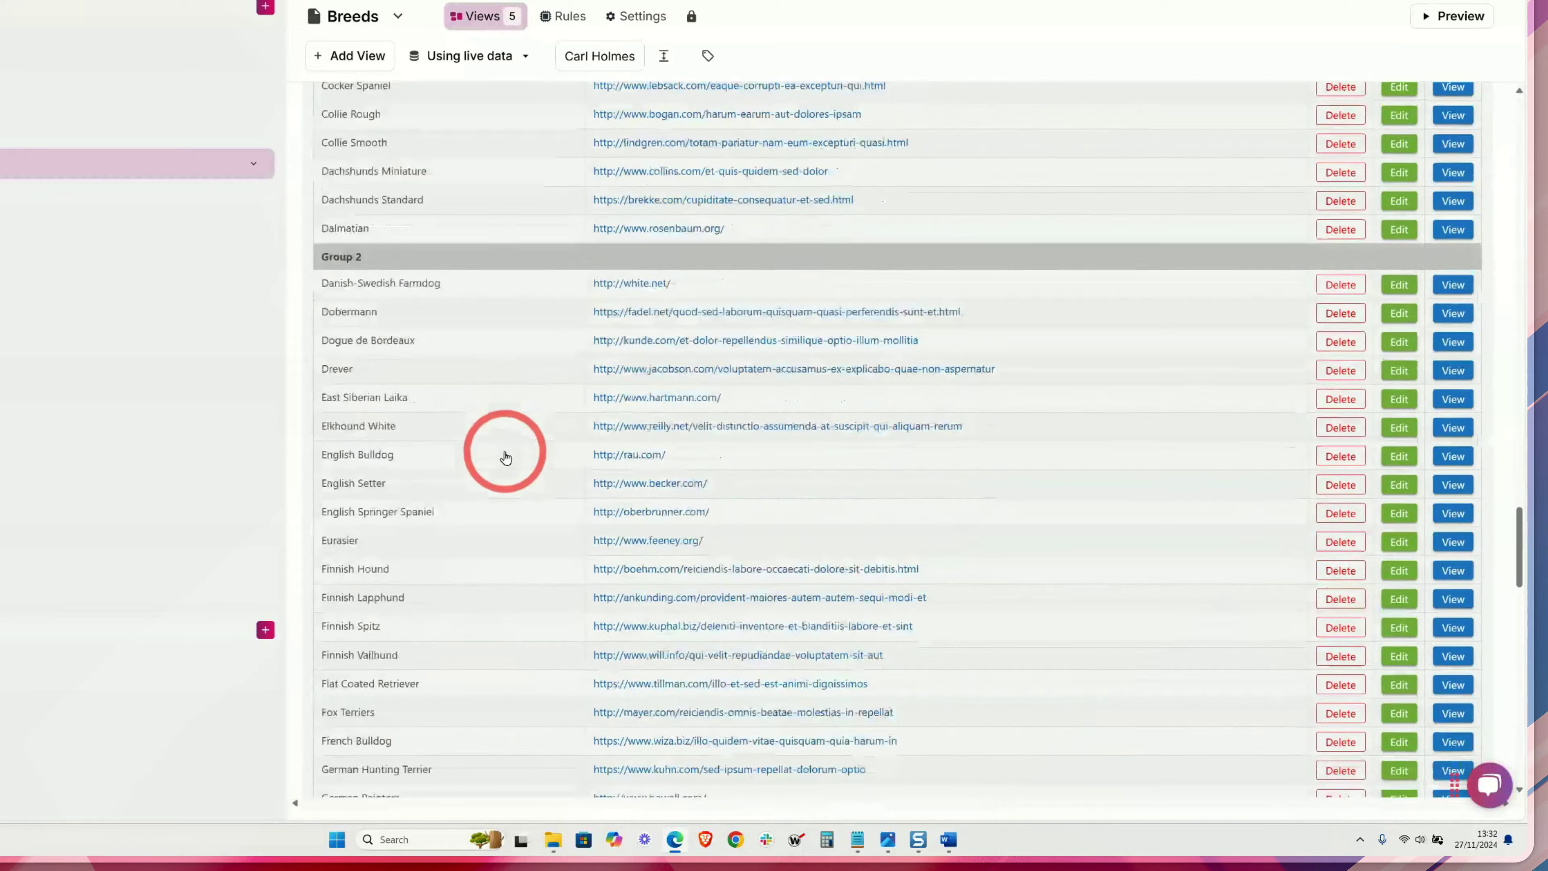
scroll(505, 455, "down", 3)
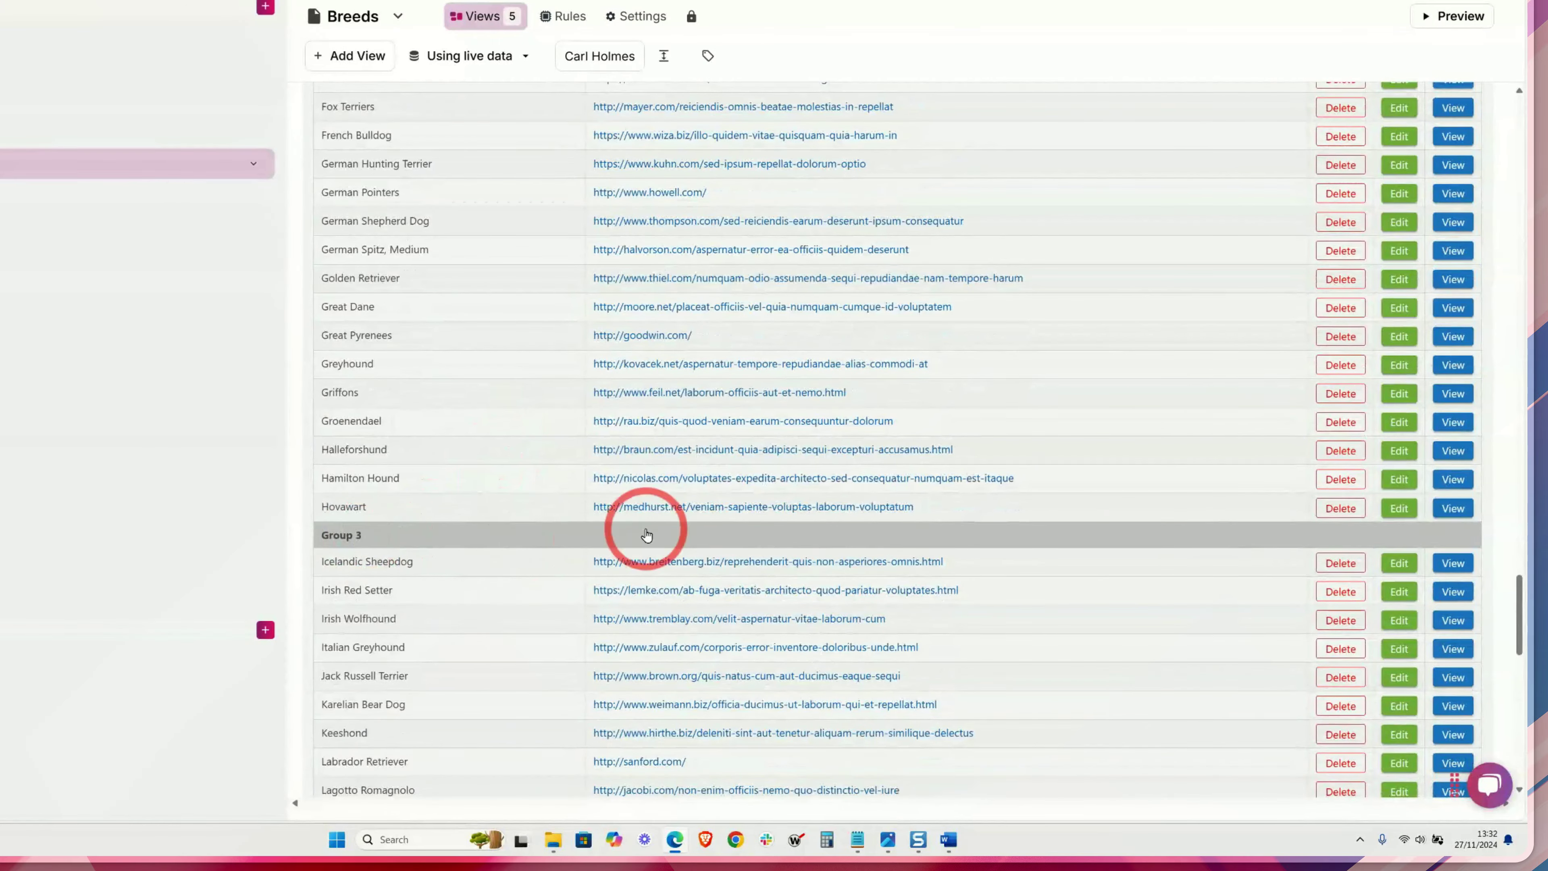
scroll(643, 525, "down", 3)
scroll(646, 534, "down", 20)
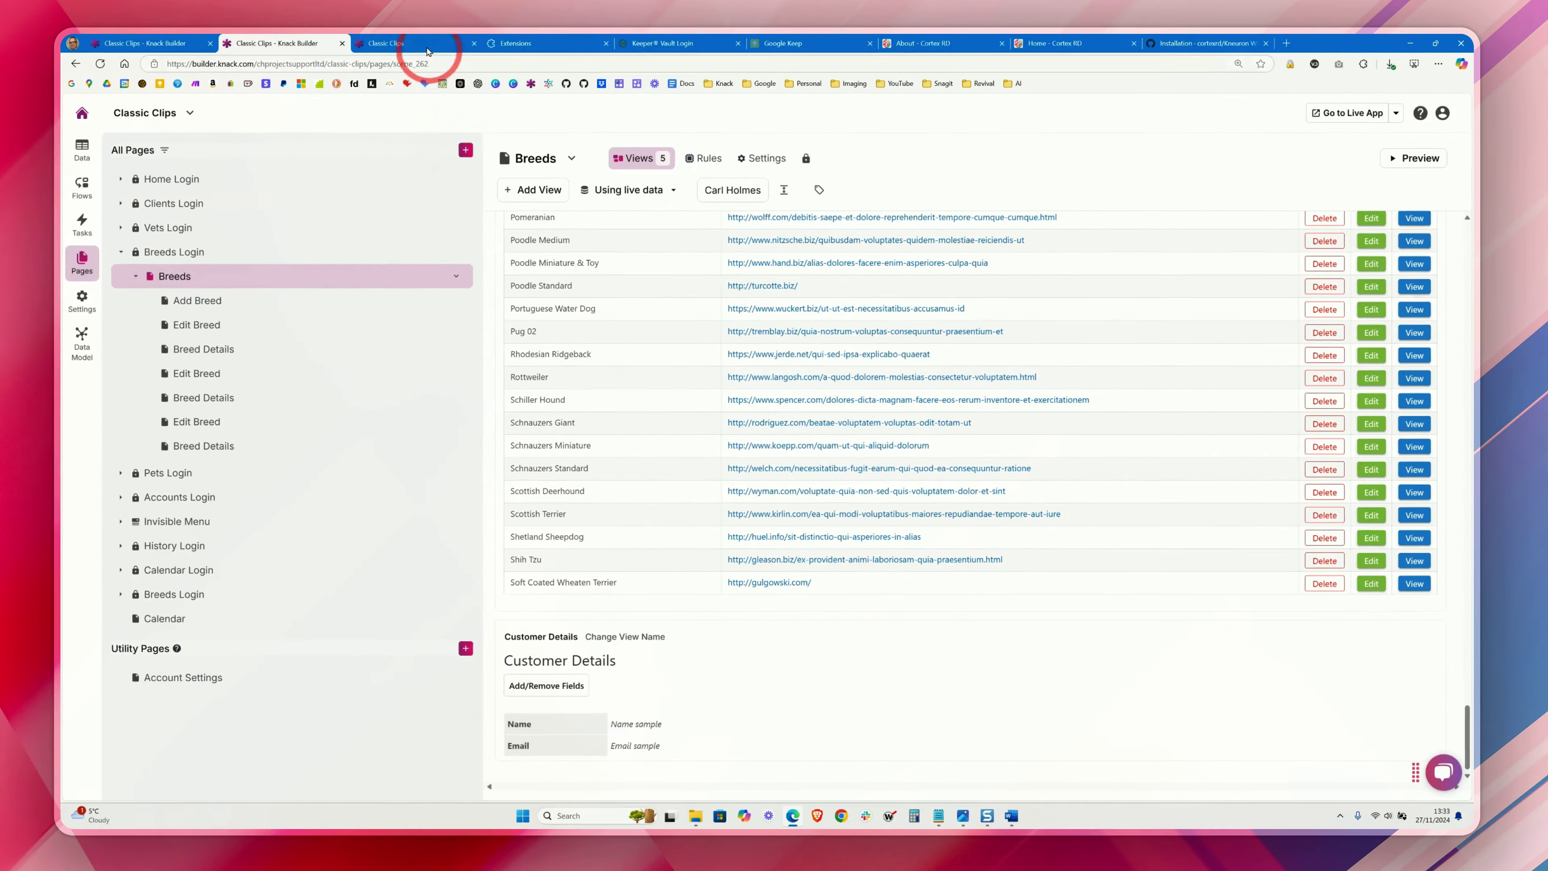
- Return to Edge's extension management page and enable the Kneuron extension again
left_click(405, 43)
left_click(552, 52)
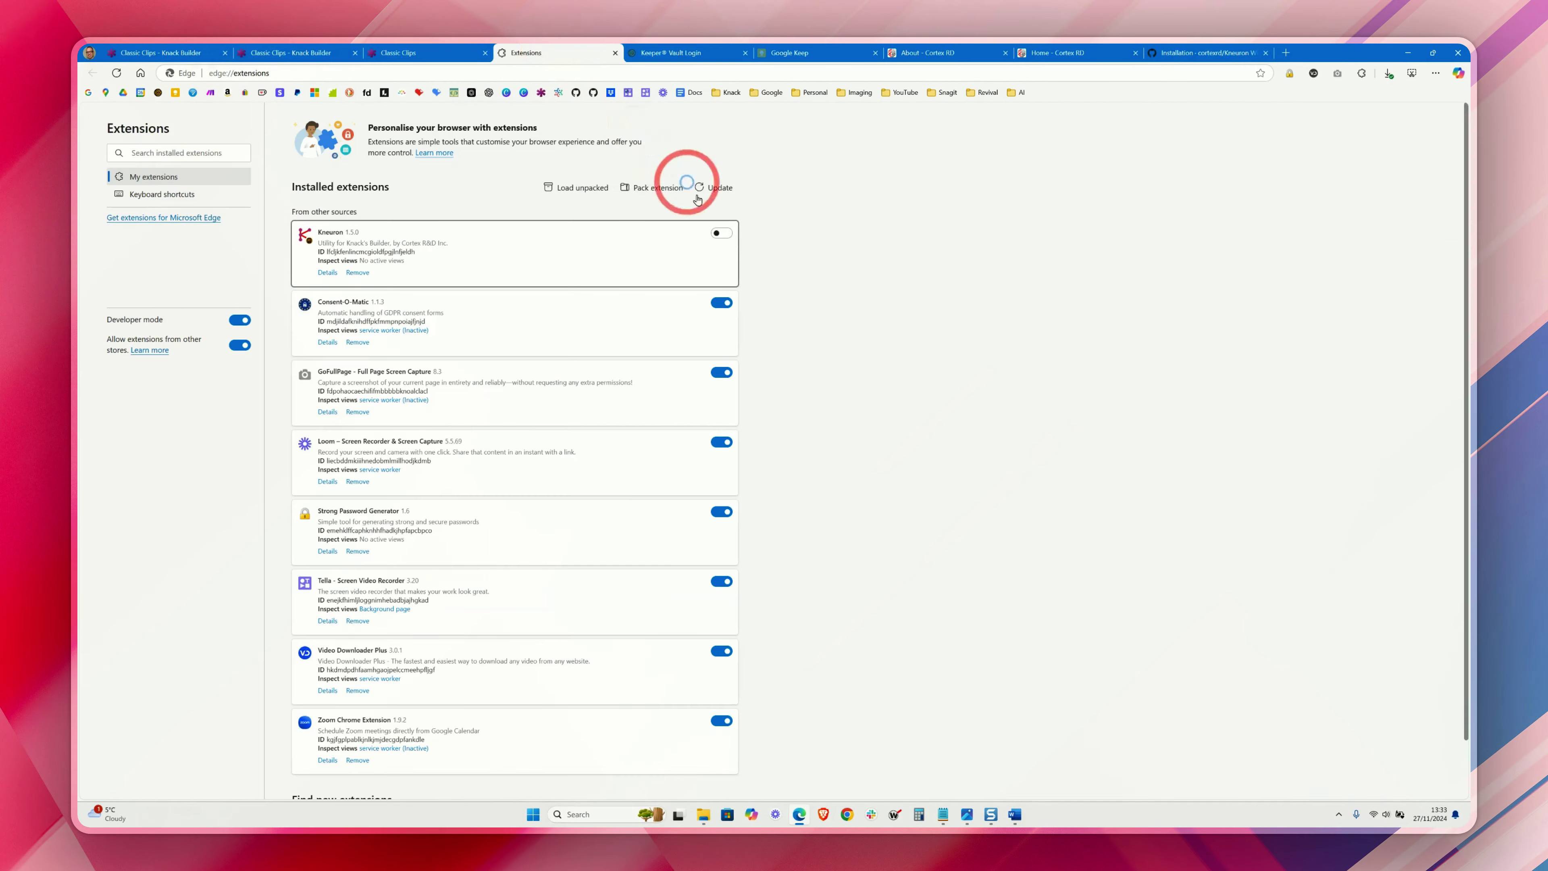
left_click(719, 236)
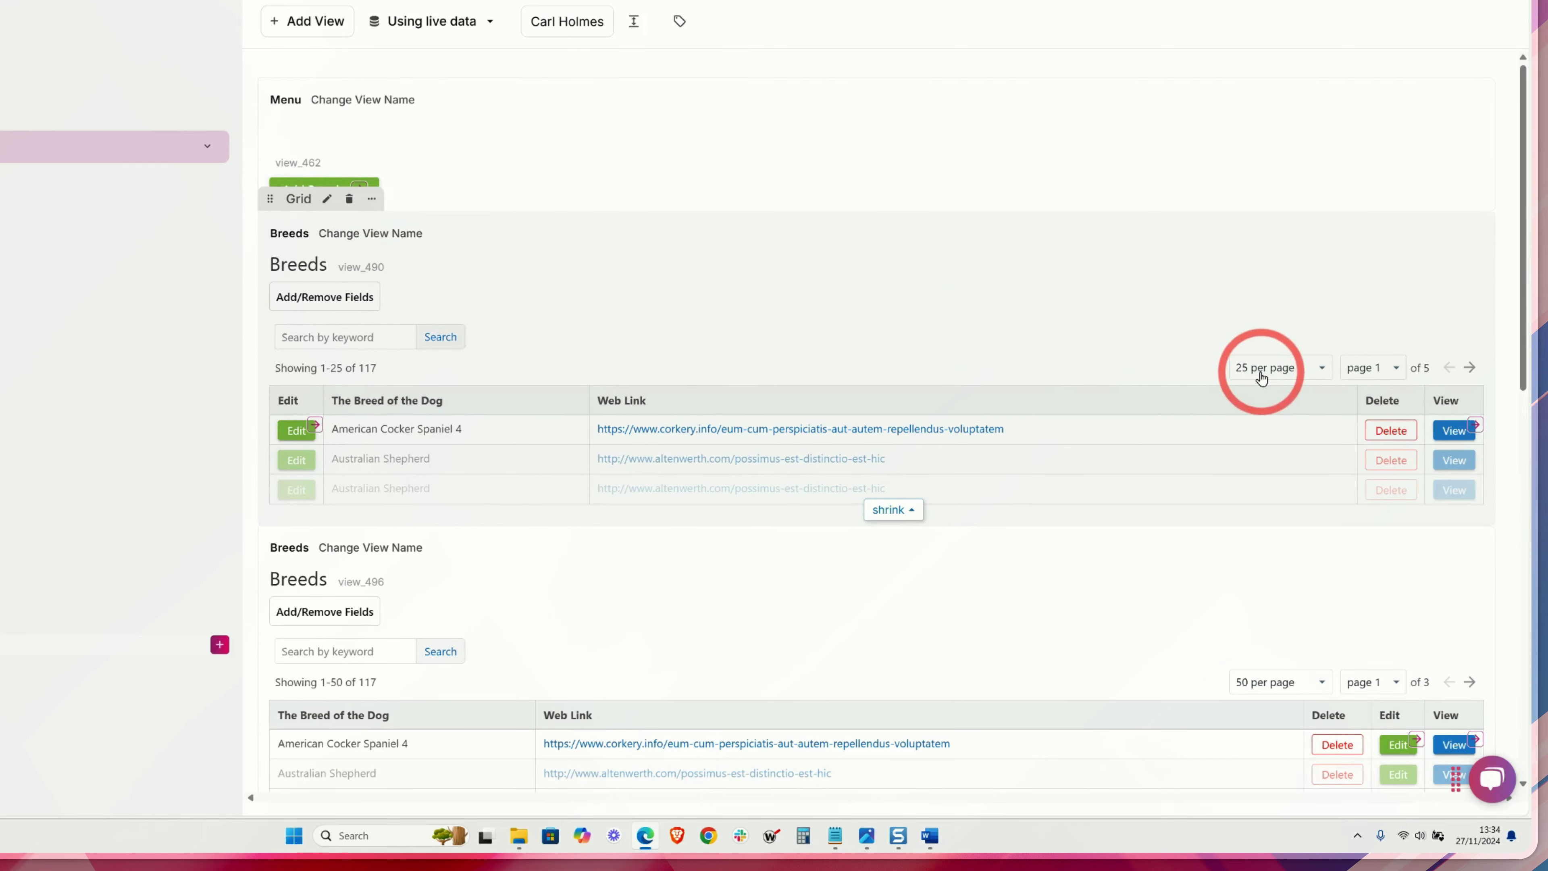
- Examine the view IDs and the 25, 50 and 100 per page grids on the Breeds page with Kneuron enabled
scroll(632, 387, "down", 2)
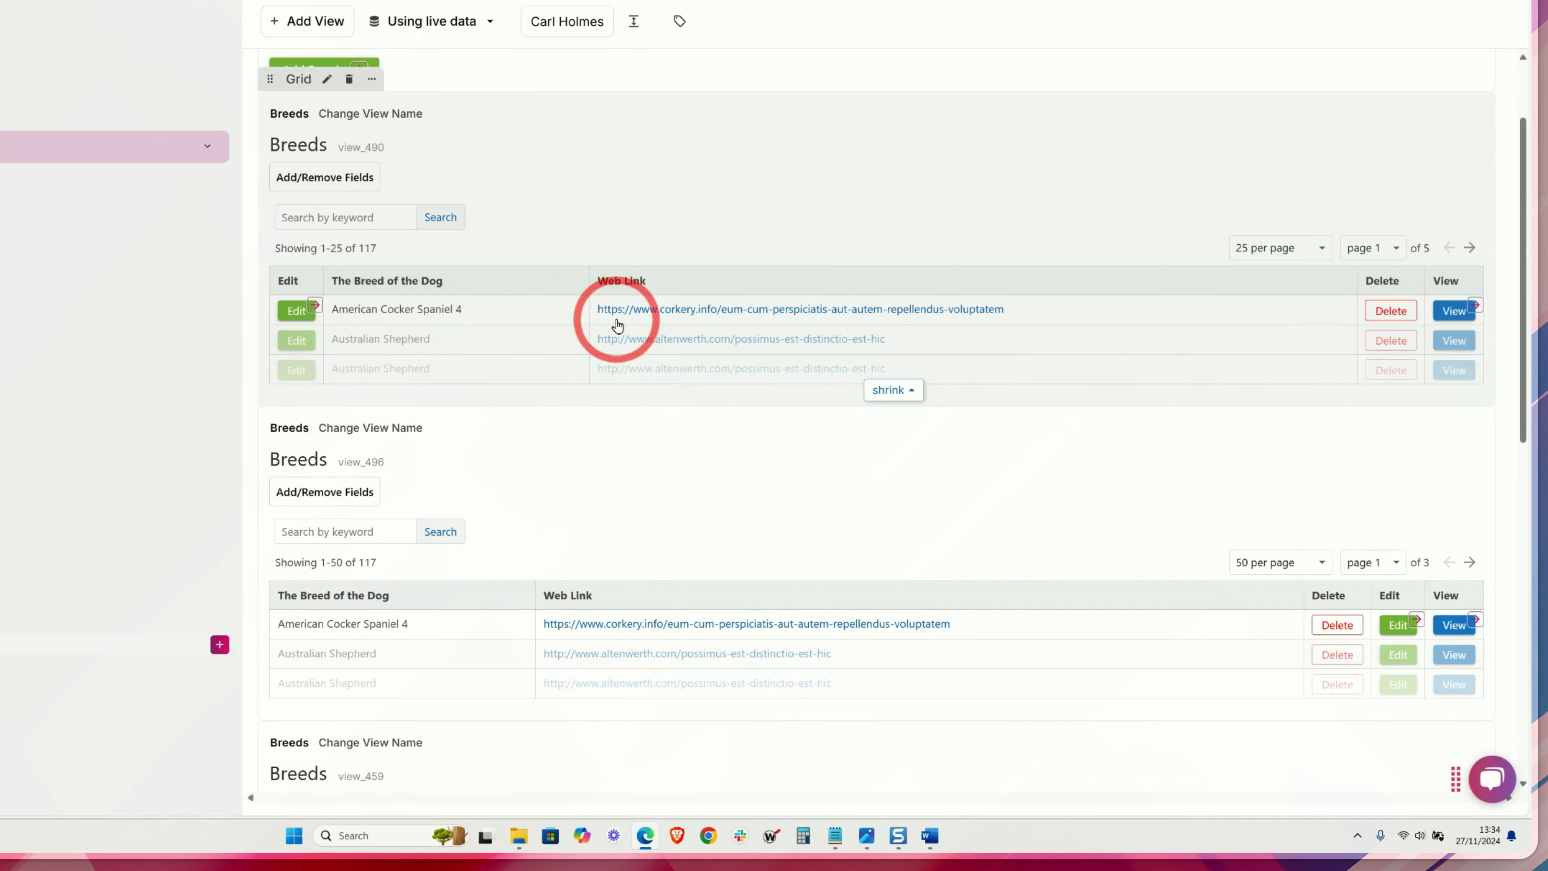
scroll(617, 325, "down", 4)
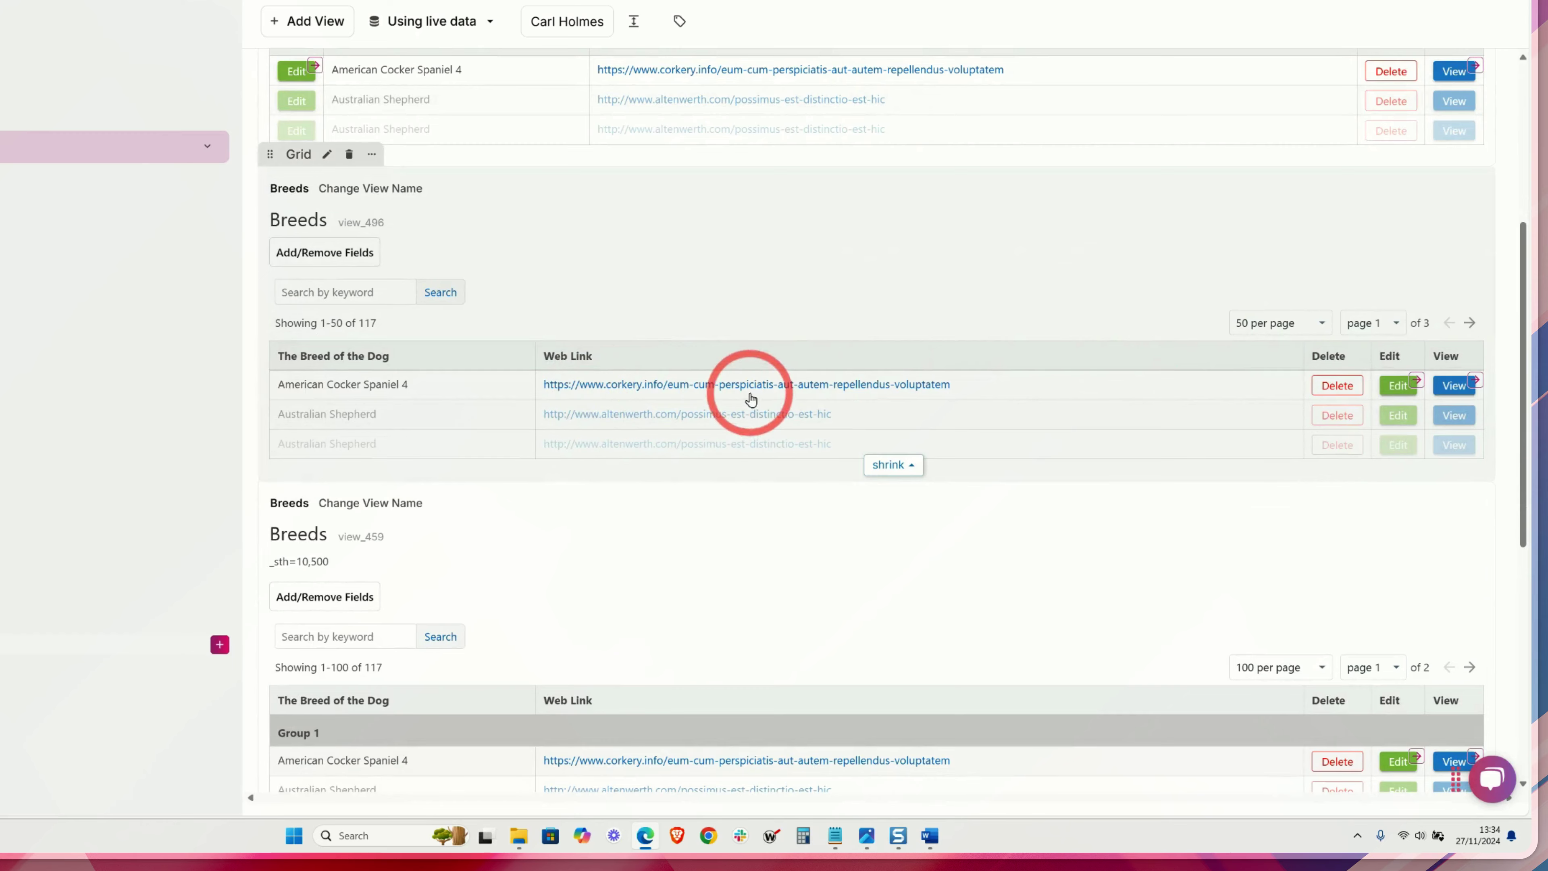
scroll(750, 399, "down", 4)
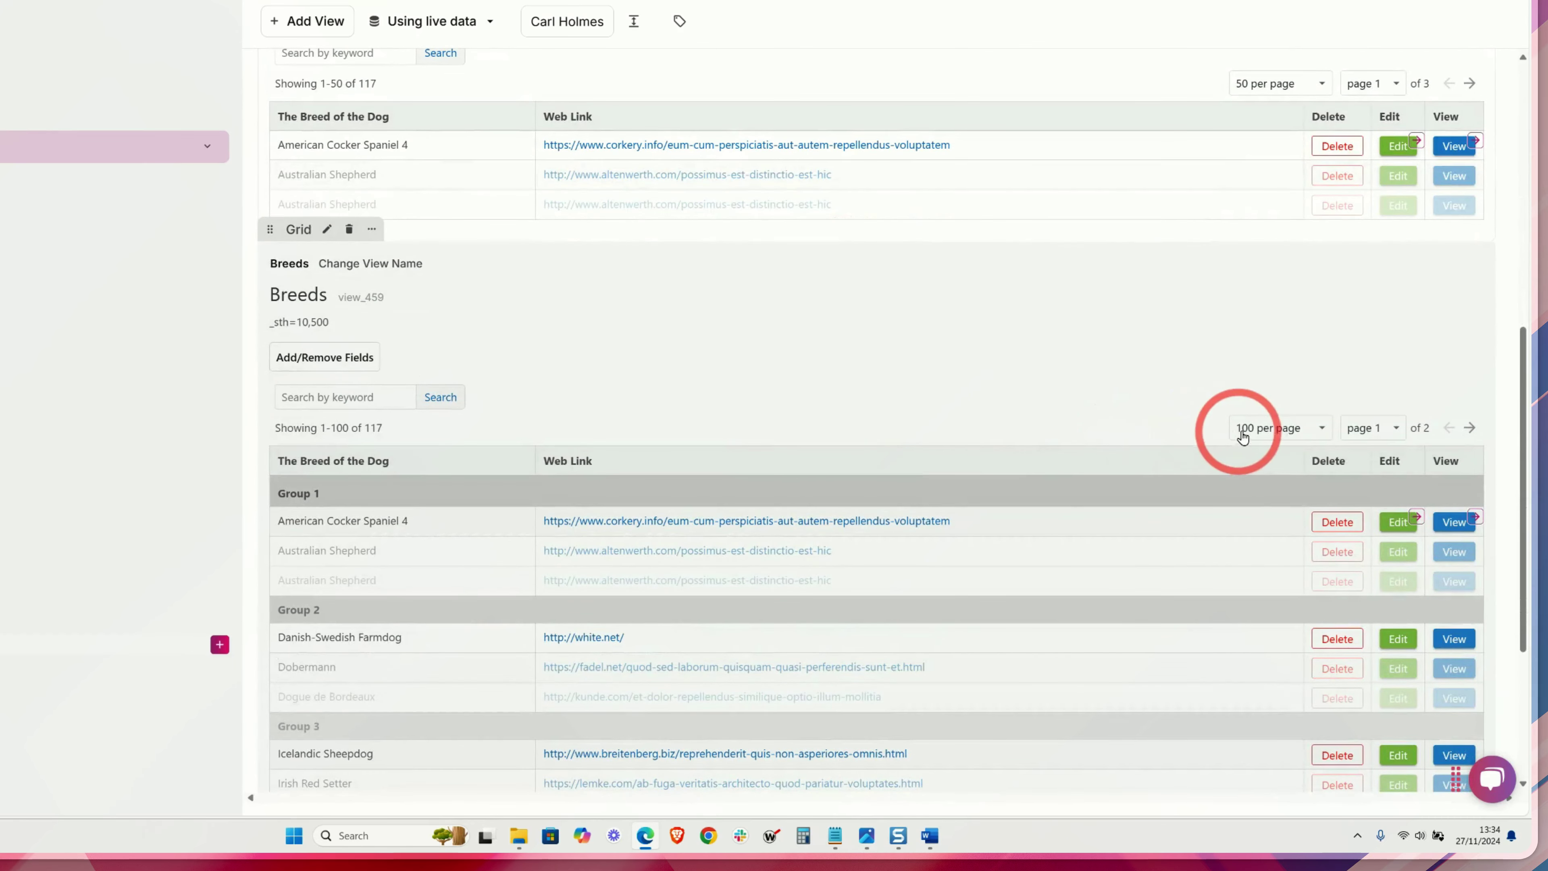
- Examine the 100 per page grid's record groups and the rest of the Breeds page down to Customer Details with Kneuron enabled
scroll(914, 424, "down", 2)
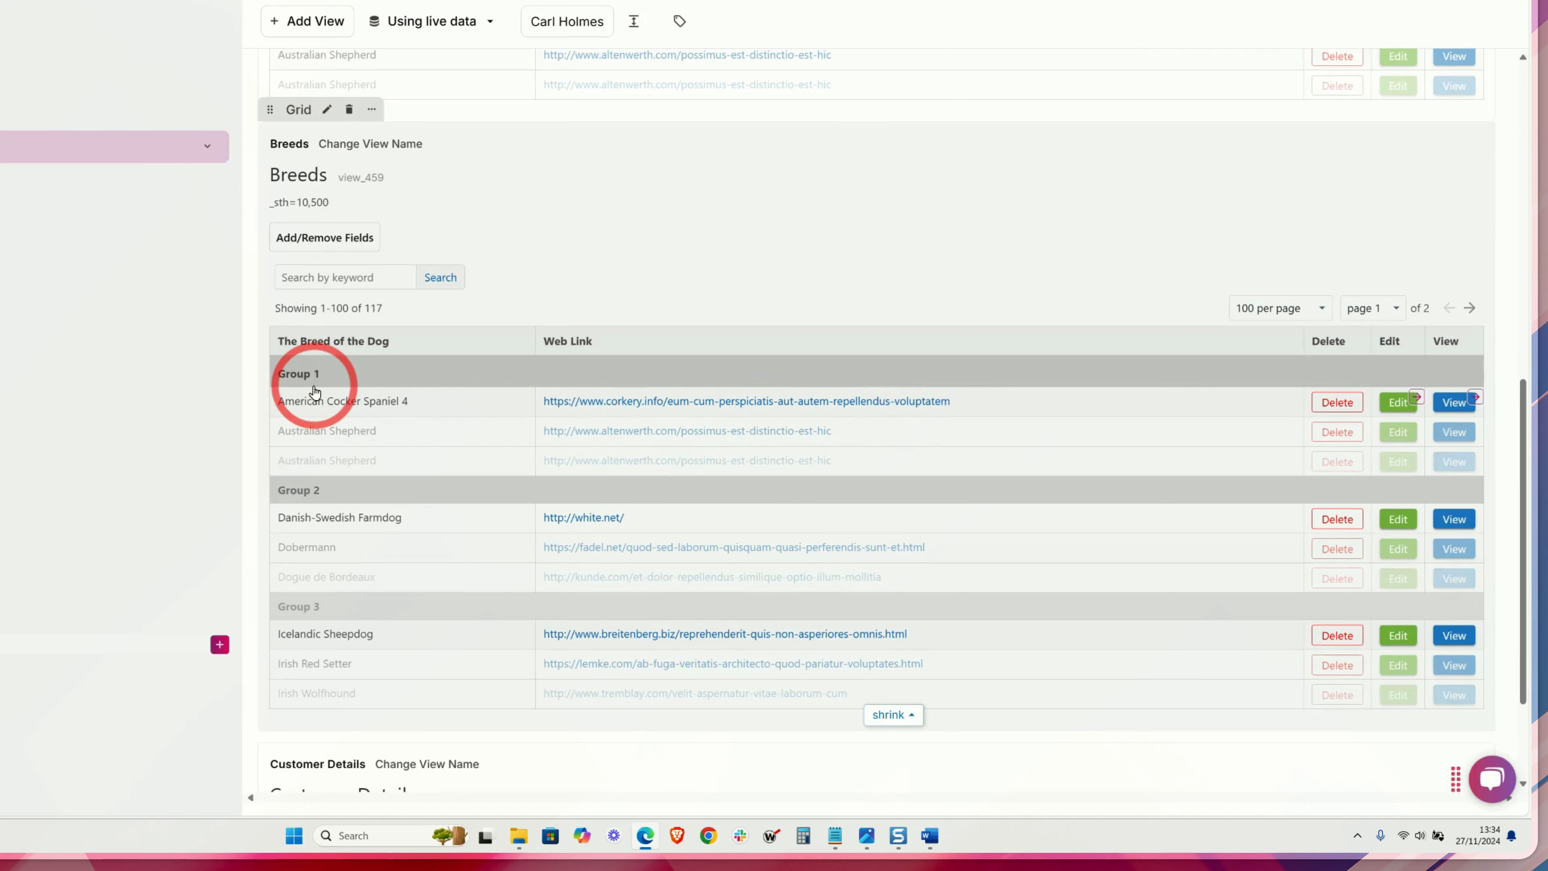
scroll(359, 524, "down", 3)
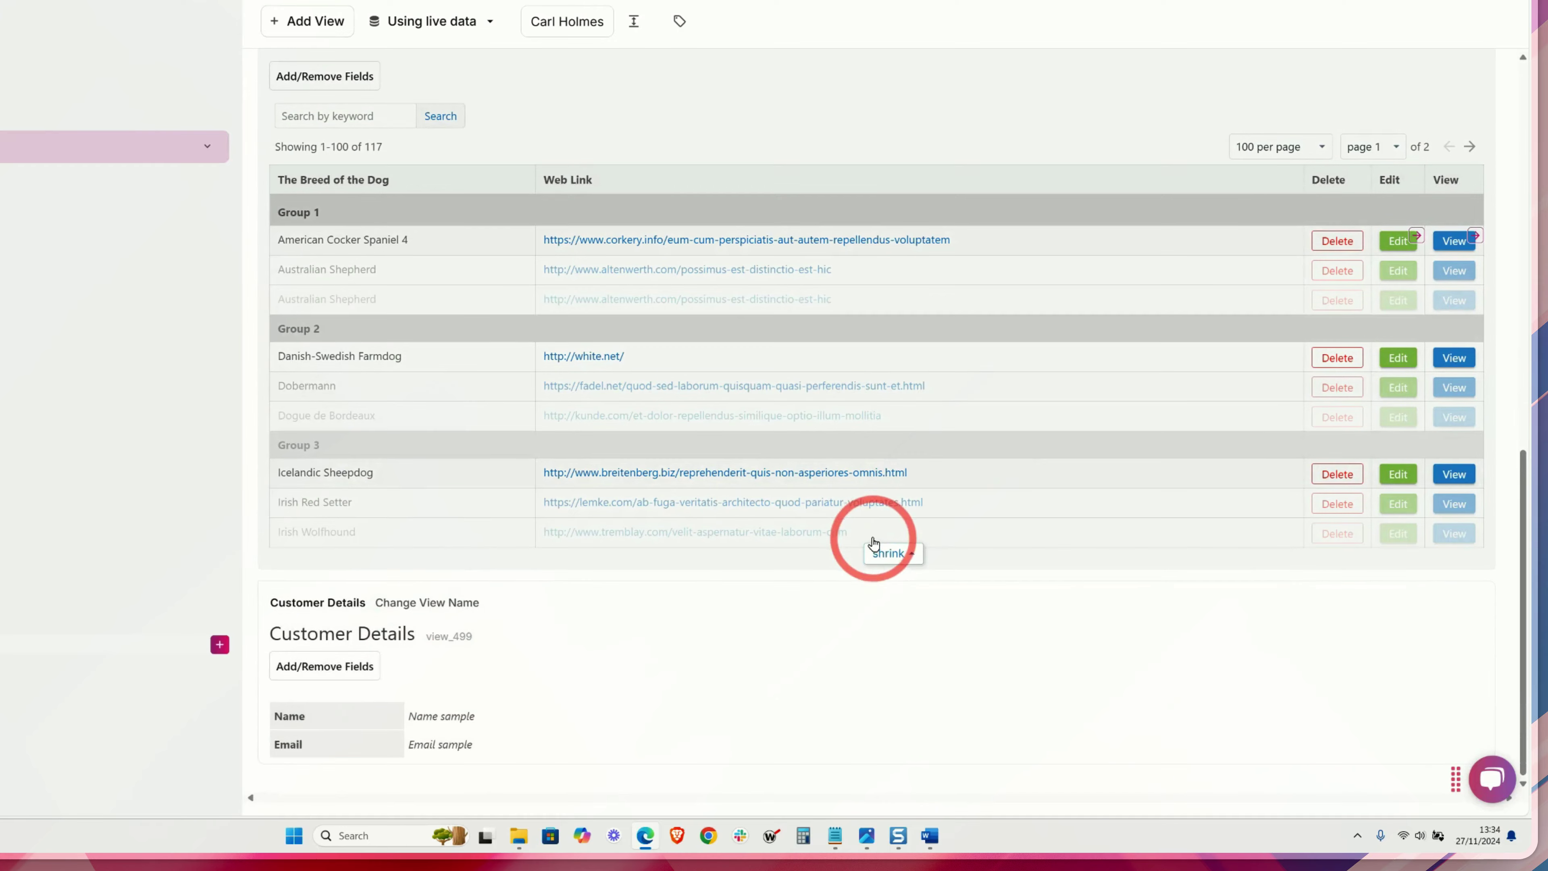
scroll(873, 541, "up", 10)
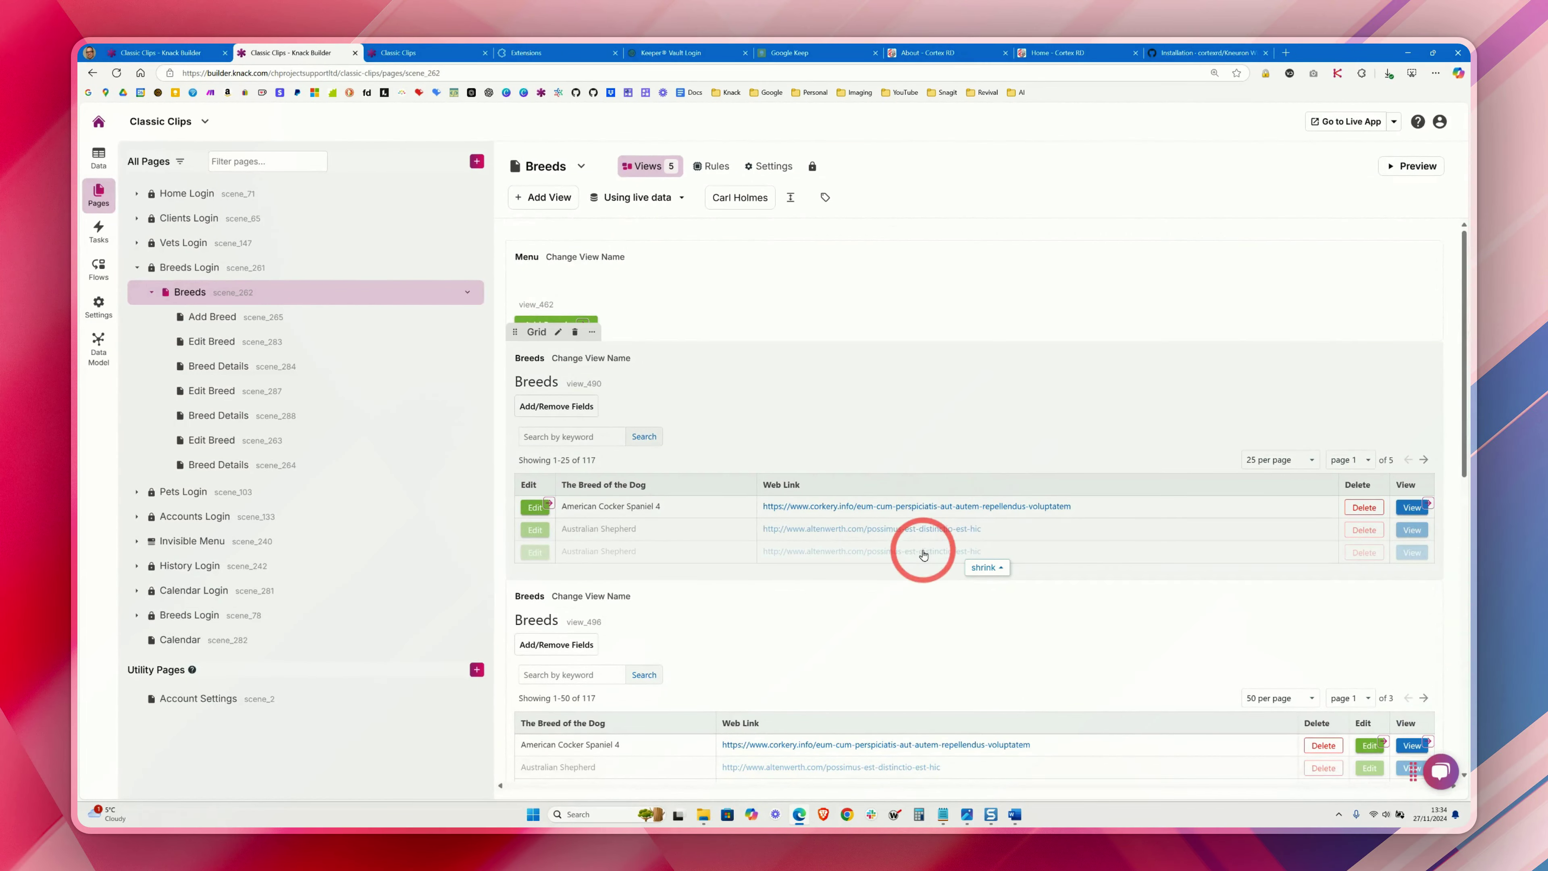
scroll(943, 552, "down", 1)
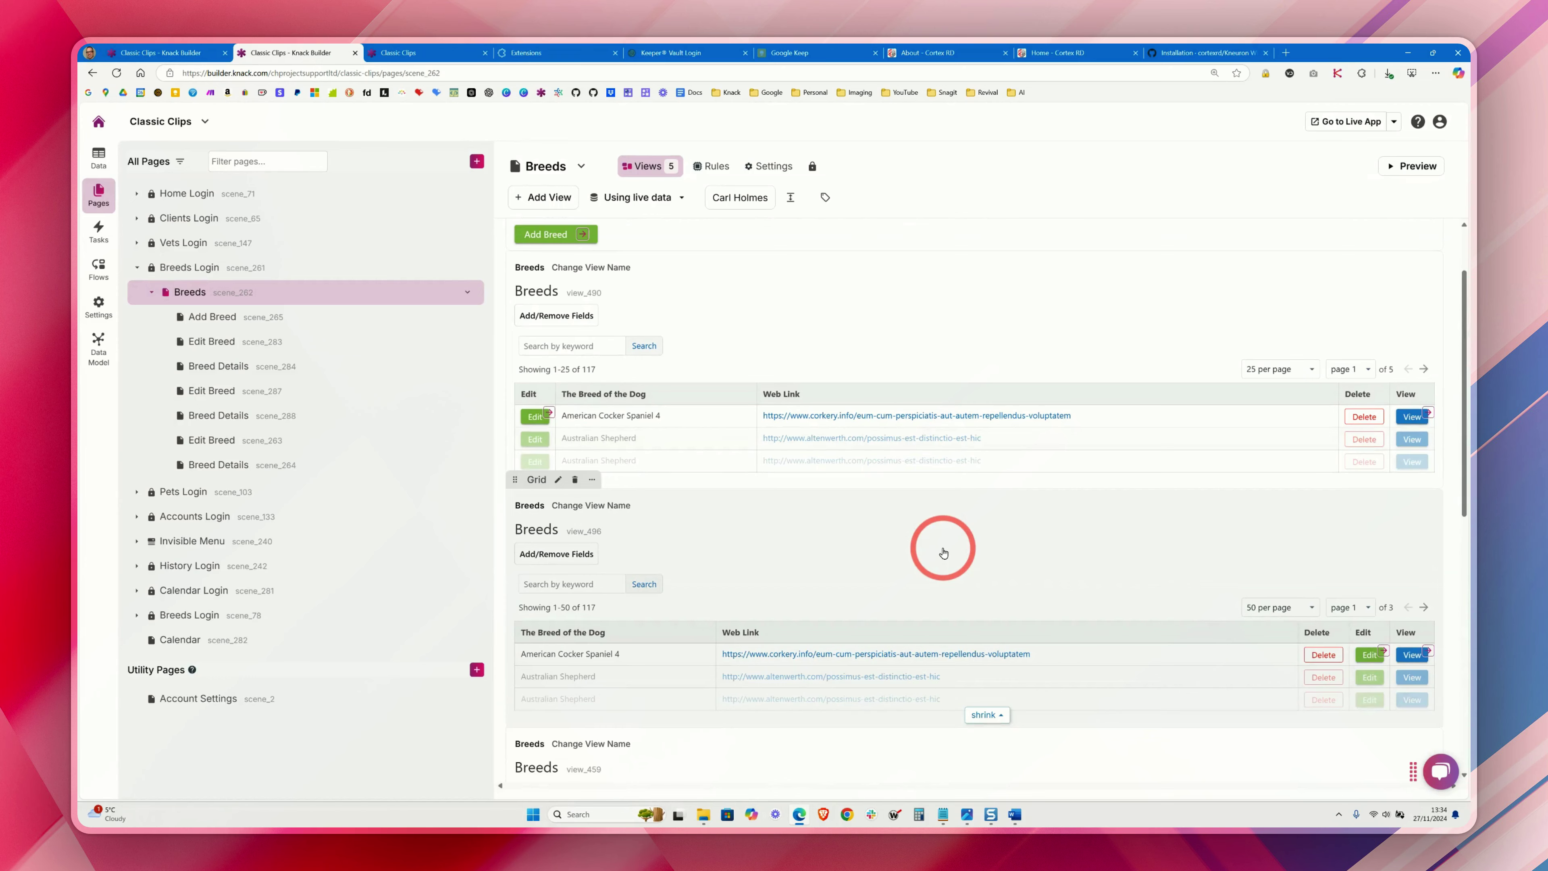
- Go to the app's Data section in the other builder window, filter the tables by "bre" and clear the filter
key("ctrl+shift+Tab")
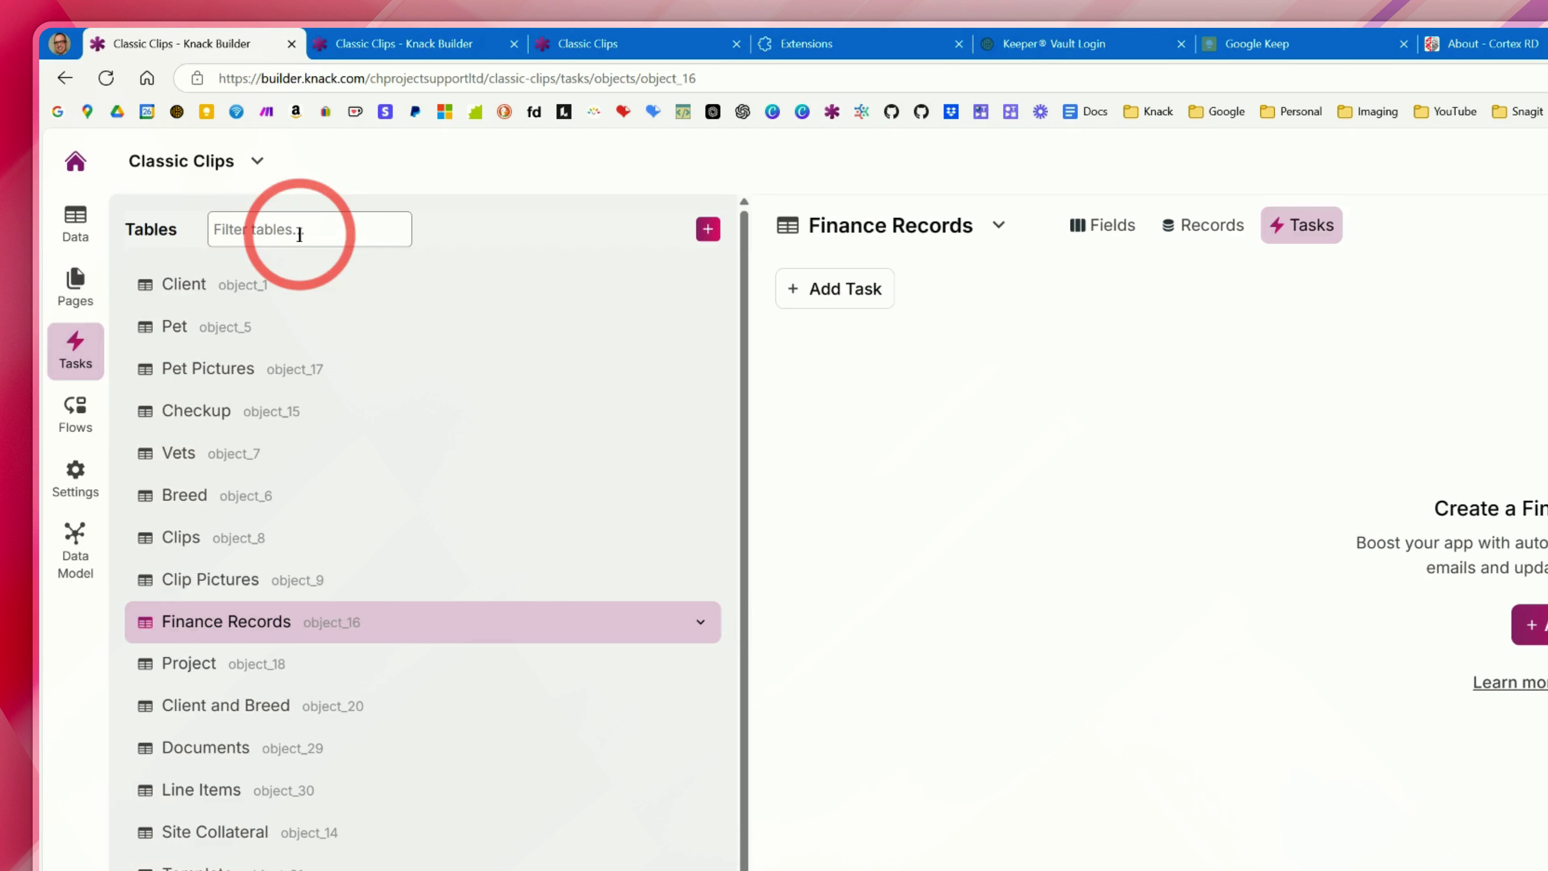
left_click(76, 220)
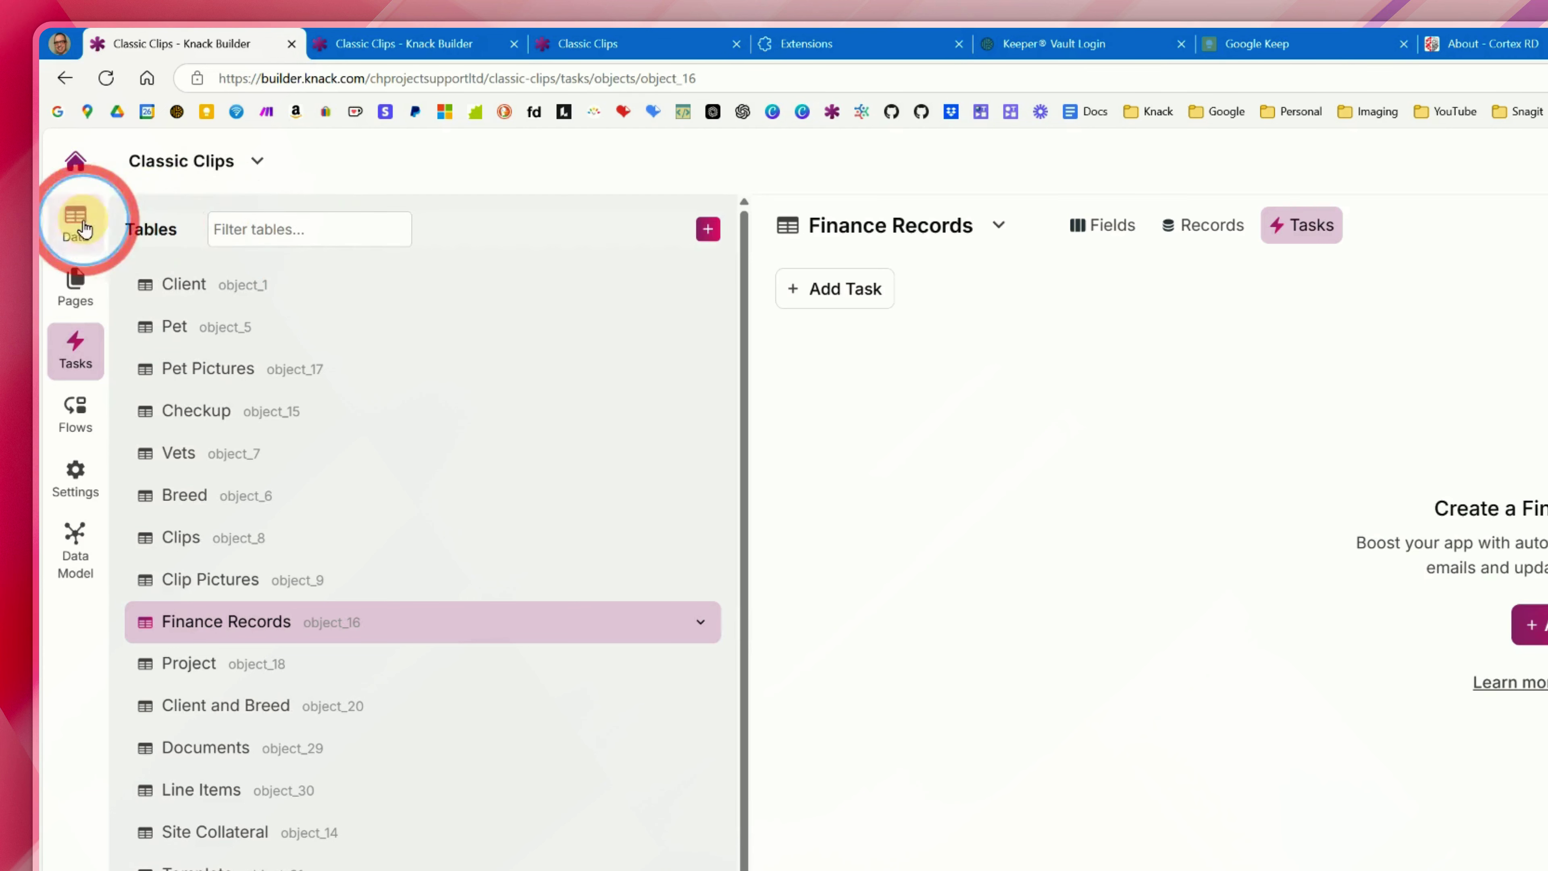
left_click(243, 232)
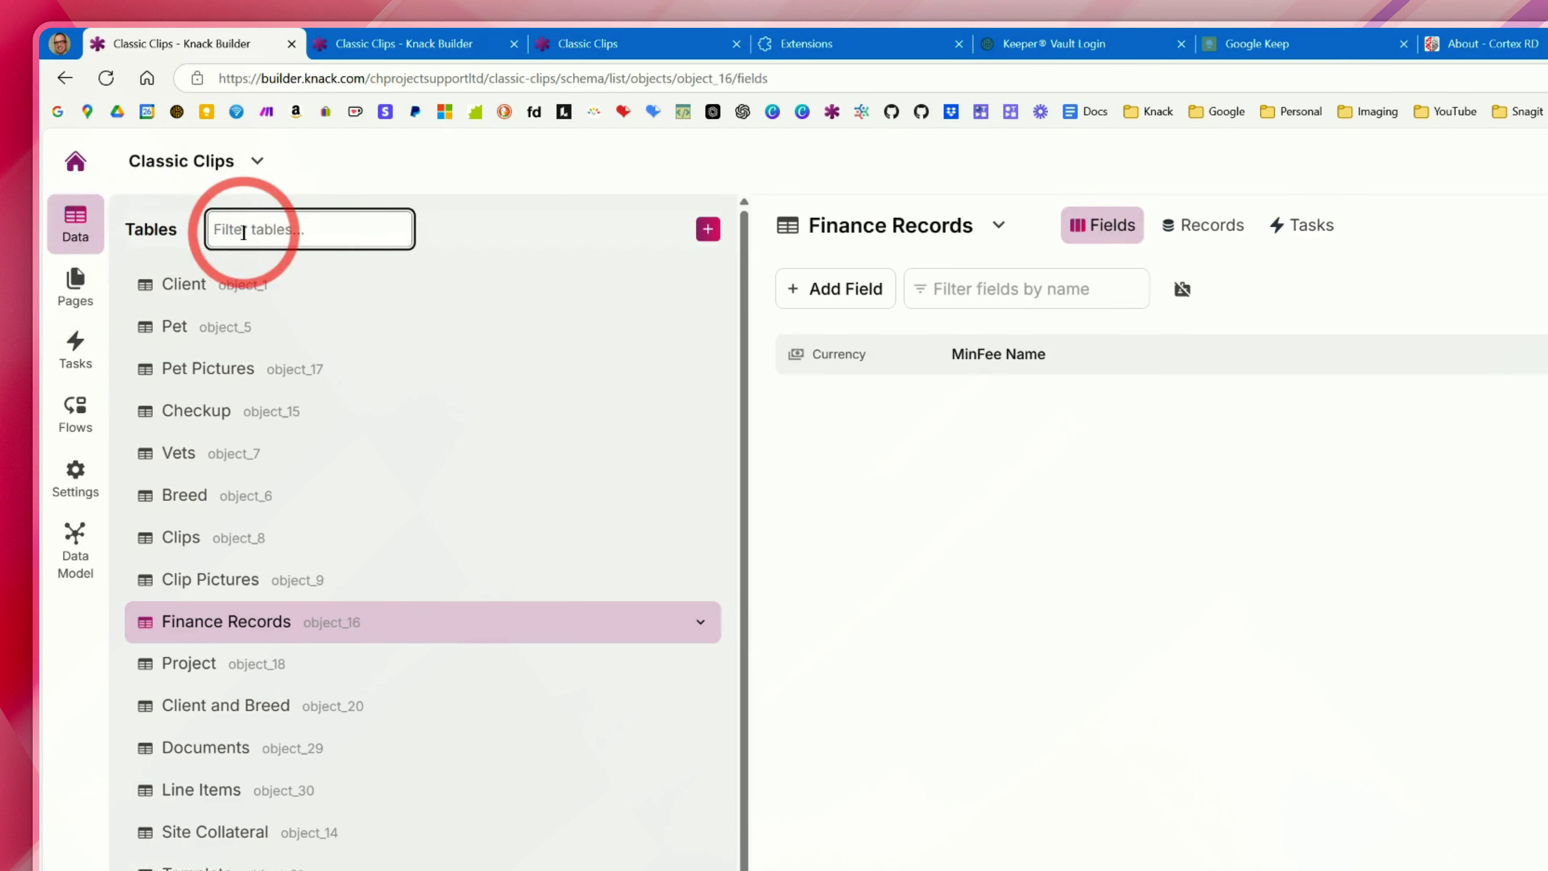
type("bre")
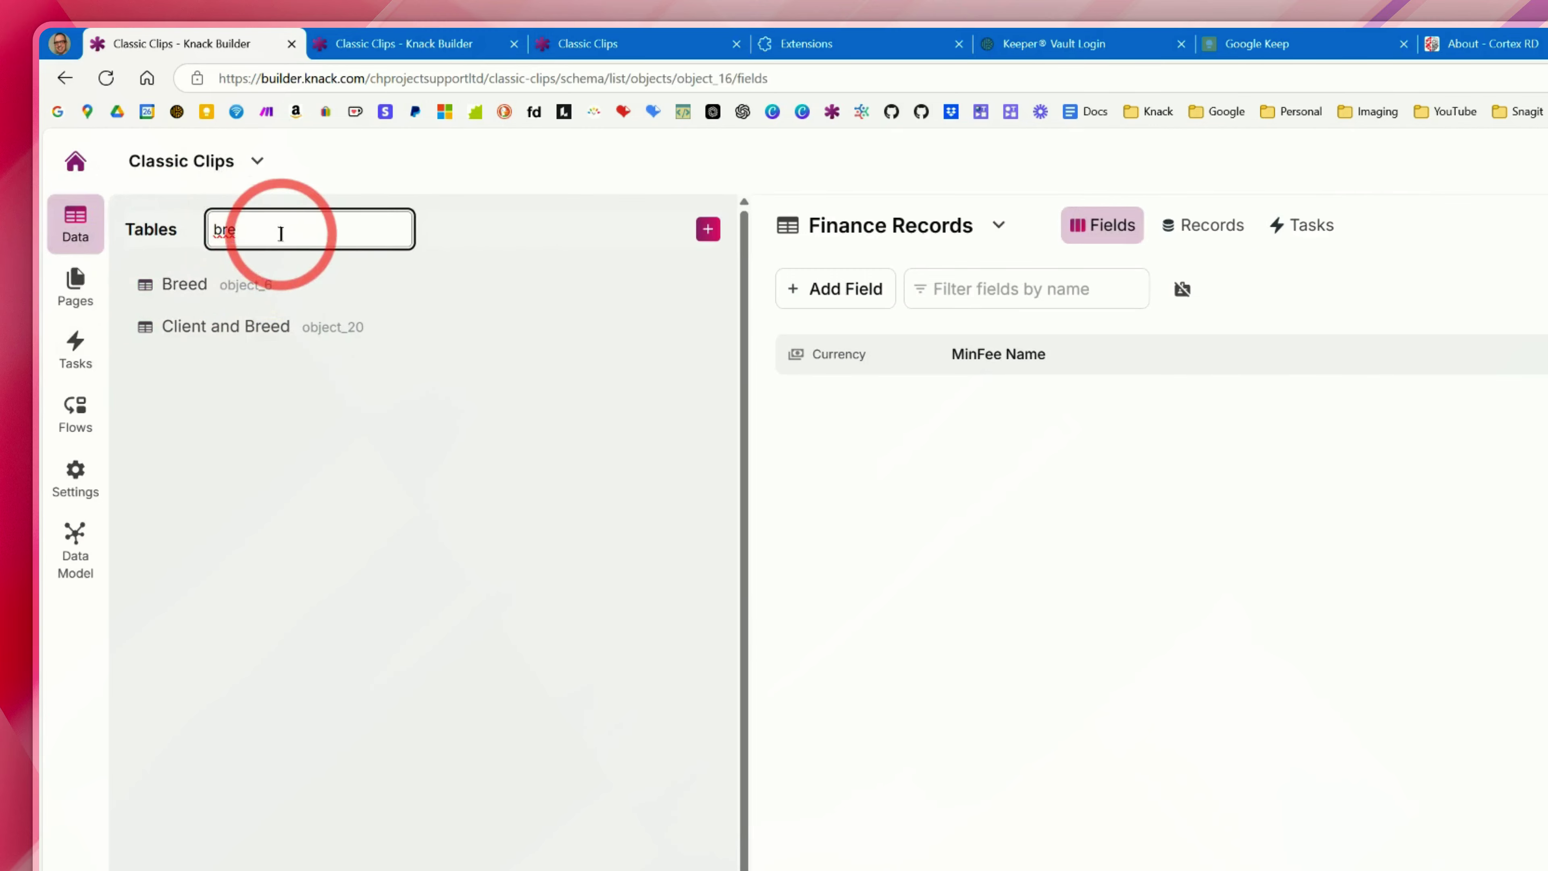
key("BackSpace")
key("BackSpace")
- Look through the tables and user roles, and filter them by "fin" to find the finance entries
scroll(335, 646, "down", 5)
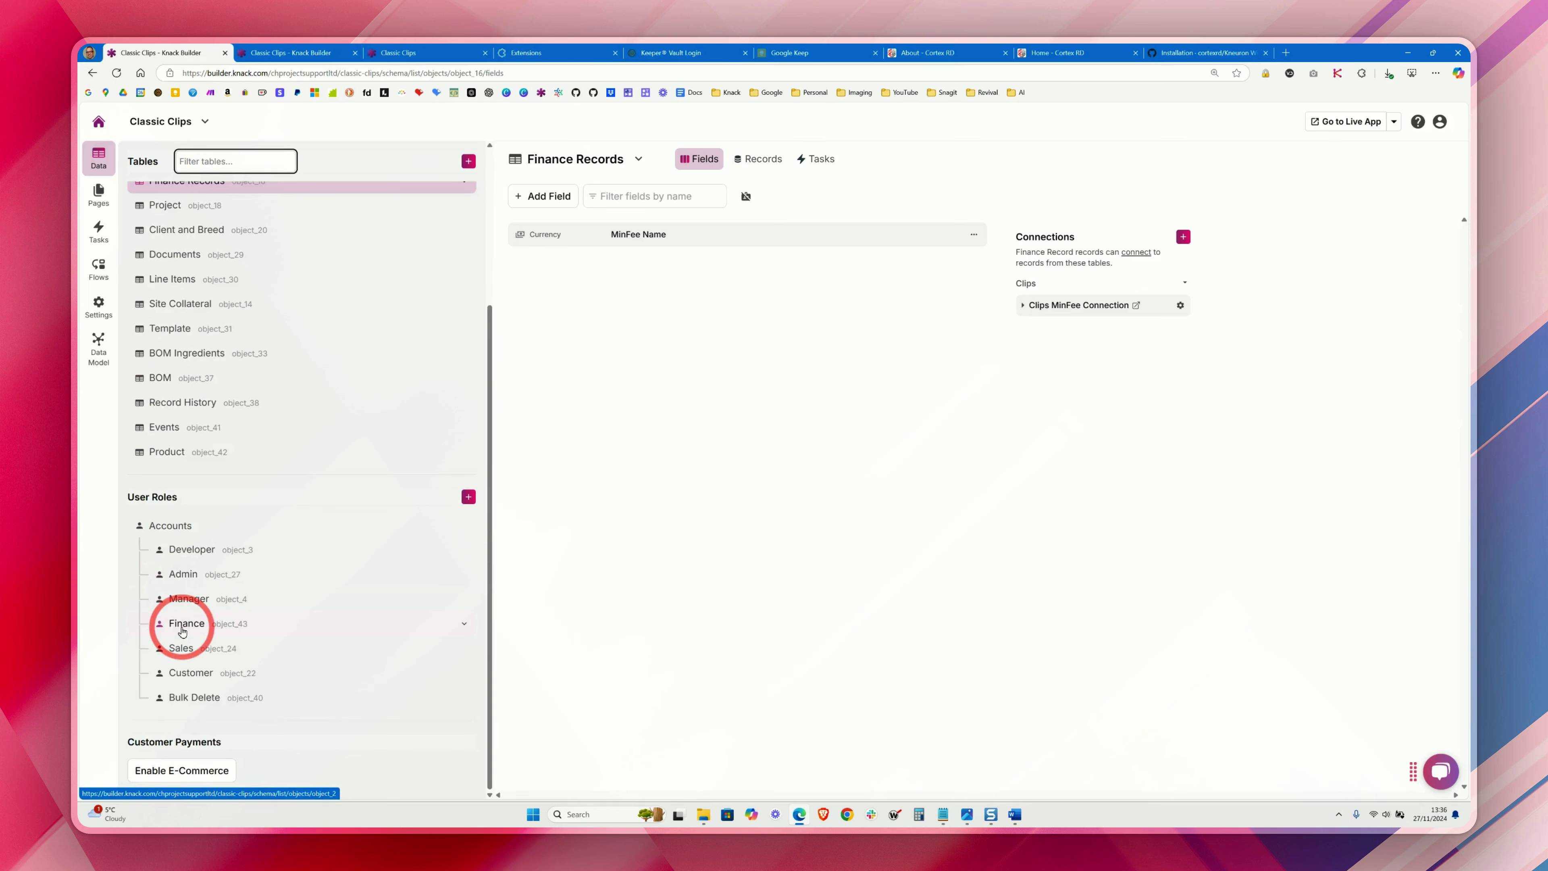
scroll(204, 366, "up", 4)
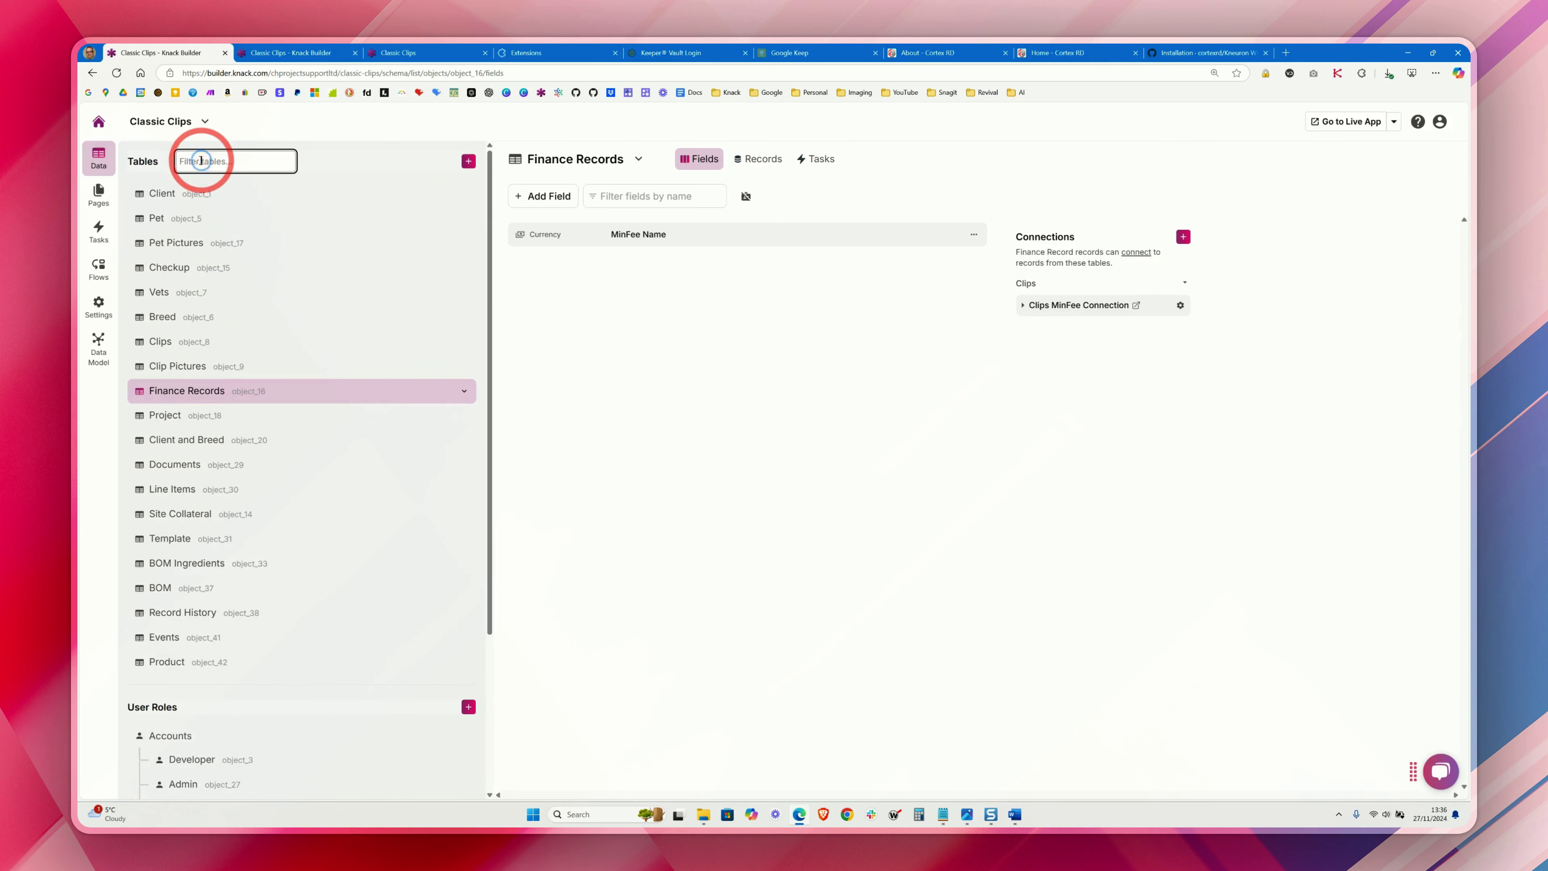
left_click(201, 161)
type("fin")
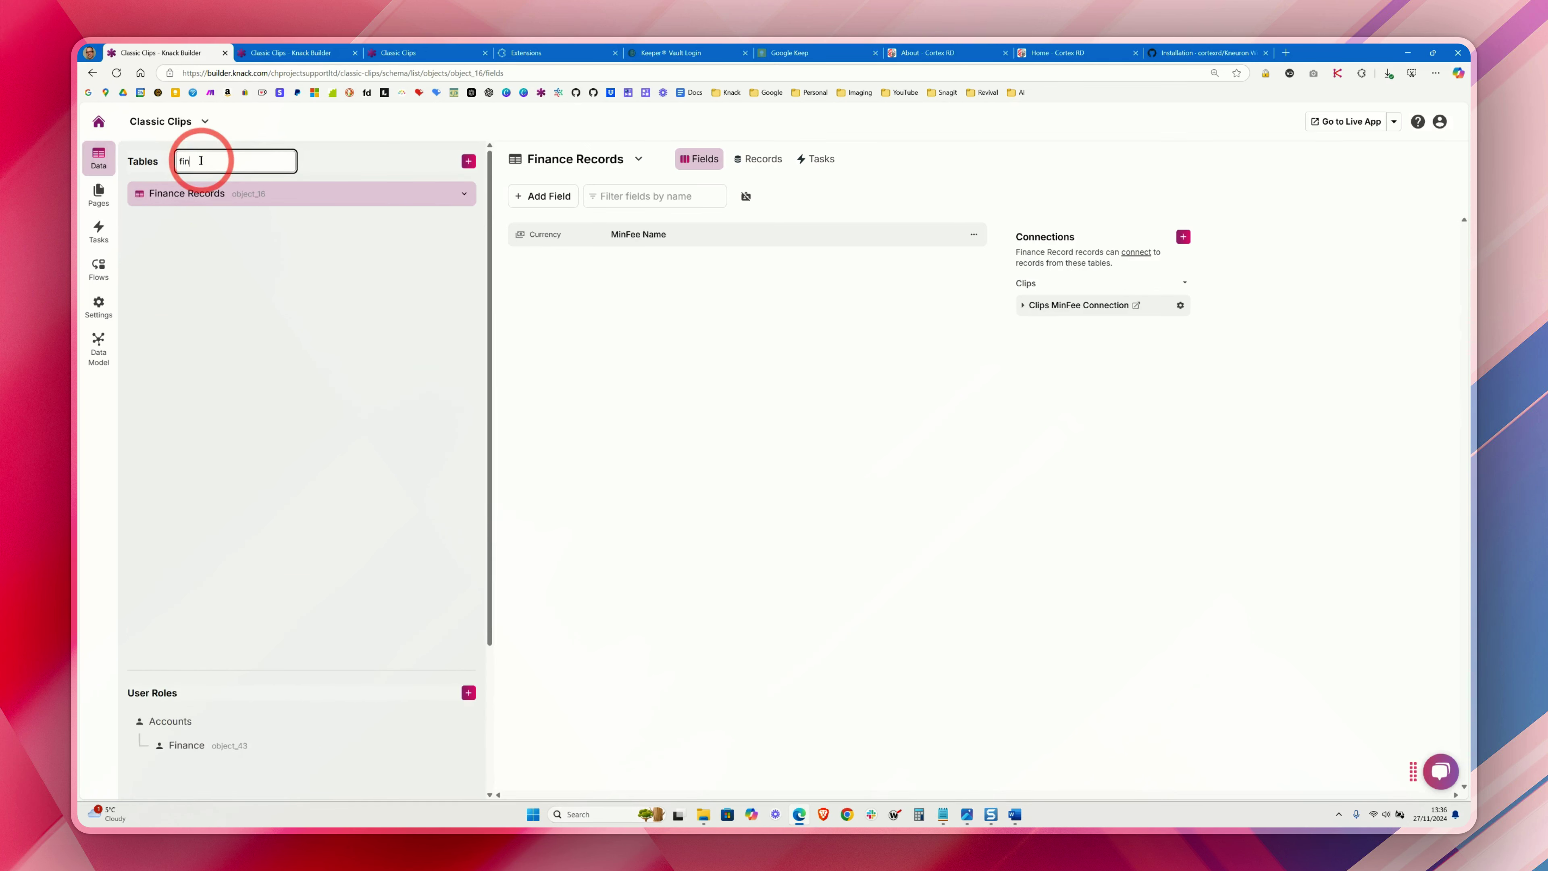
left_click(220, 612)
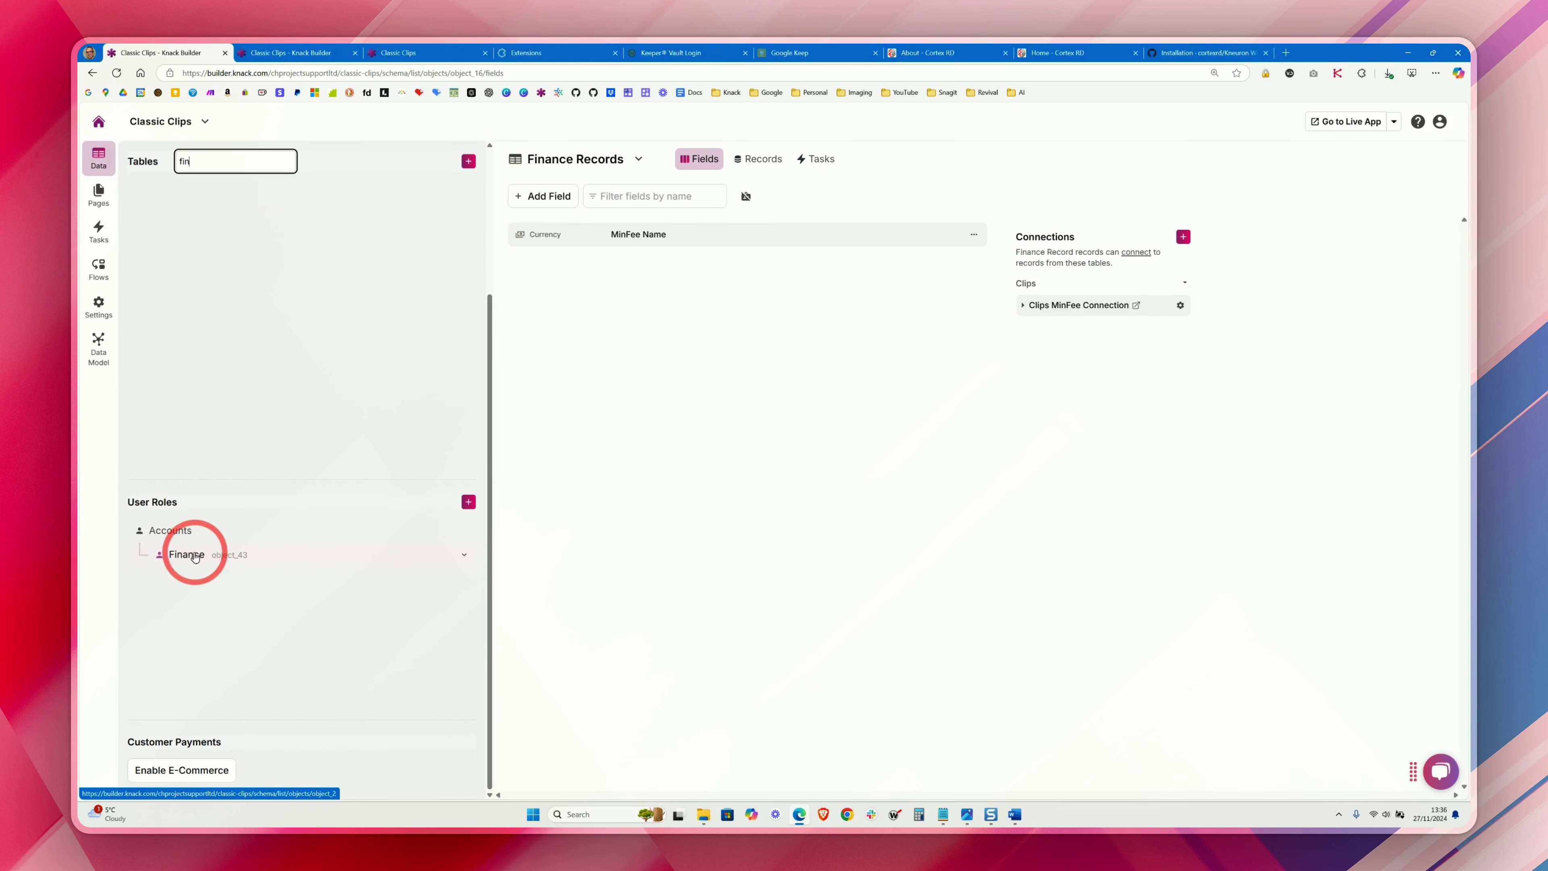
- Filter the app's pages by "view" and by "det", and clear the filter
left_click(239, 161)
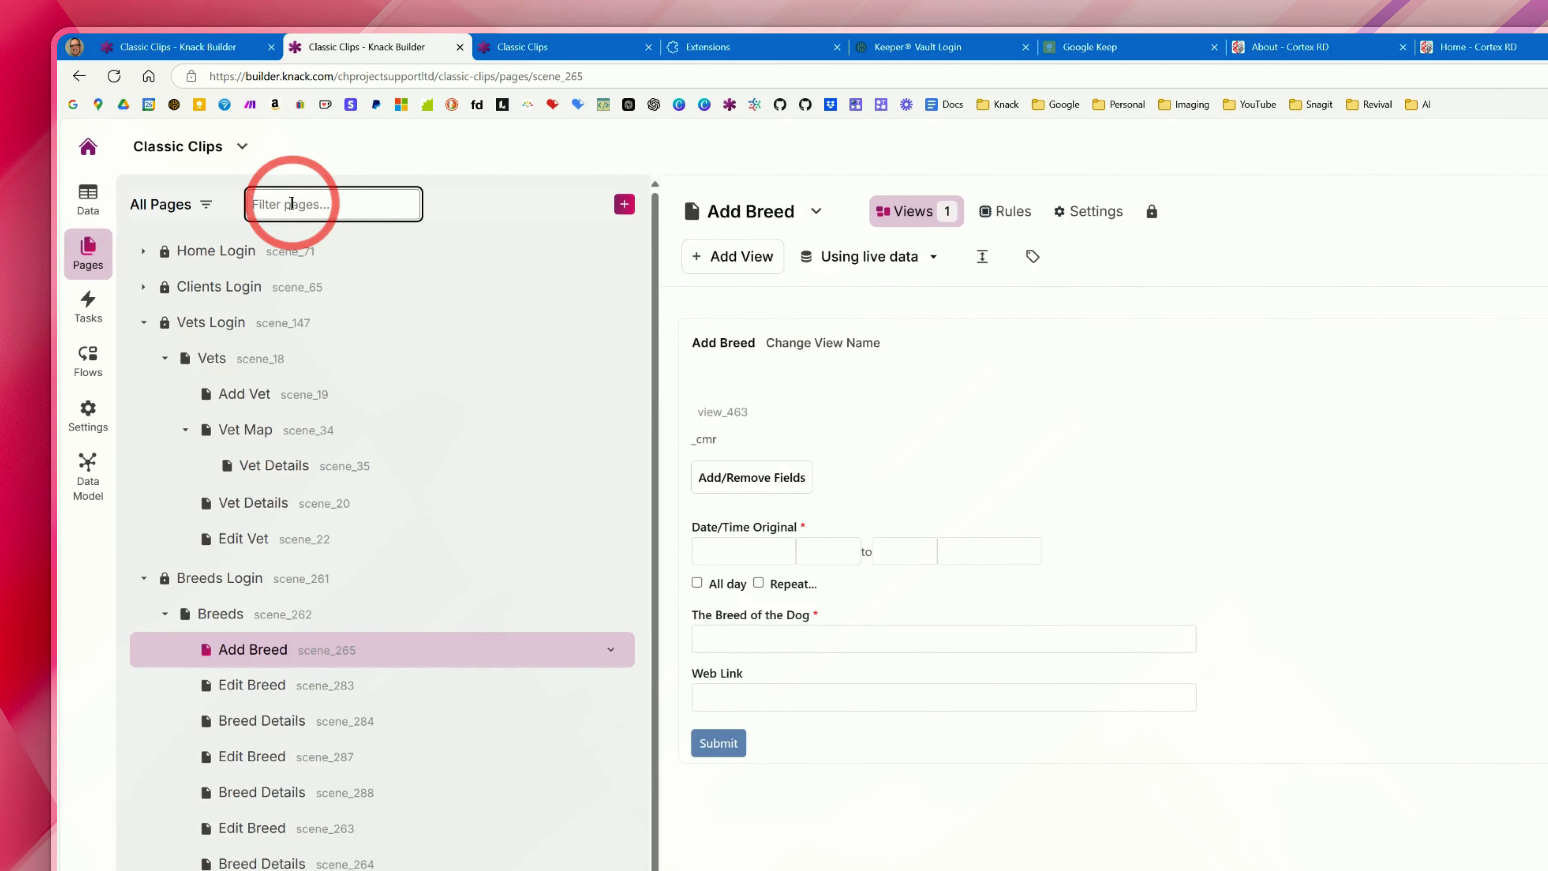
type("view")
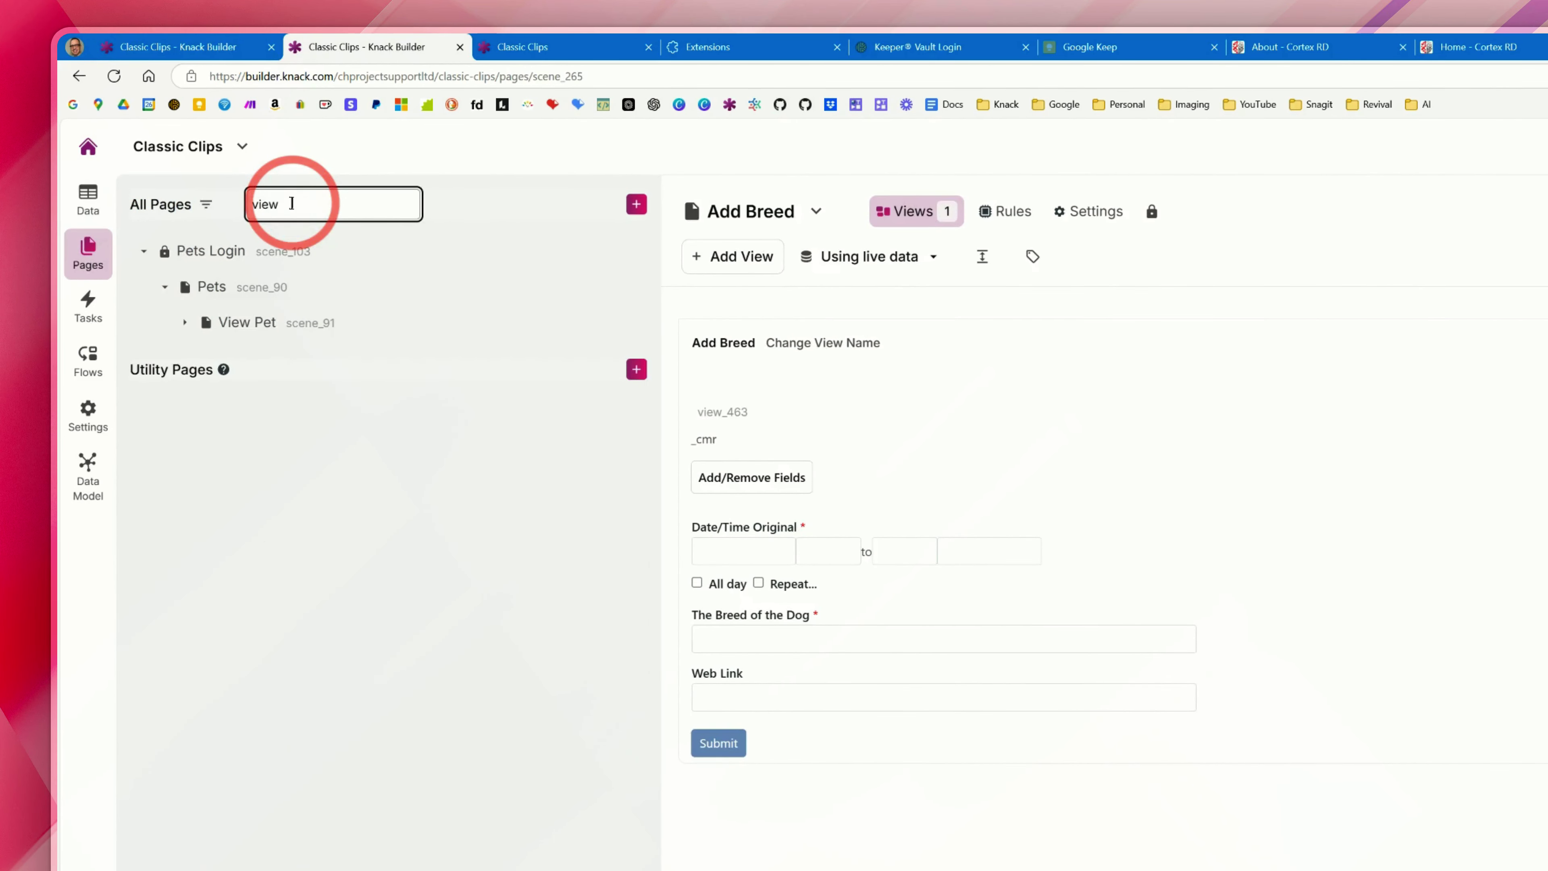
key("BackSpace")
key("BackSpace")
key("BackSpace")
key("BackSpace")
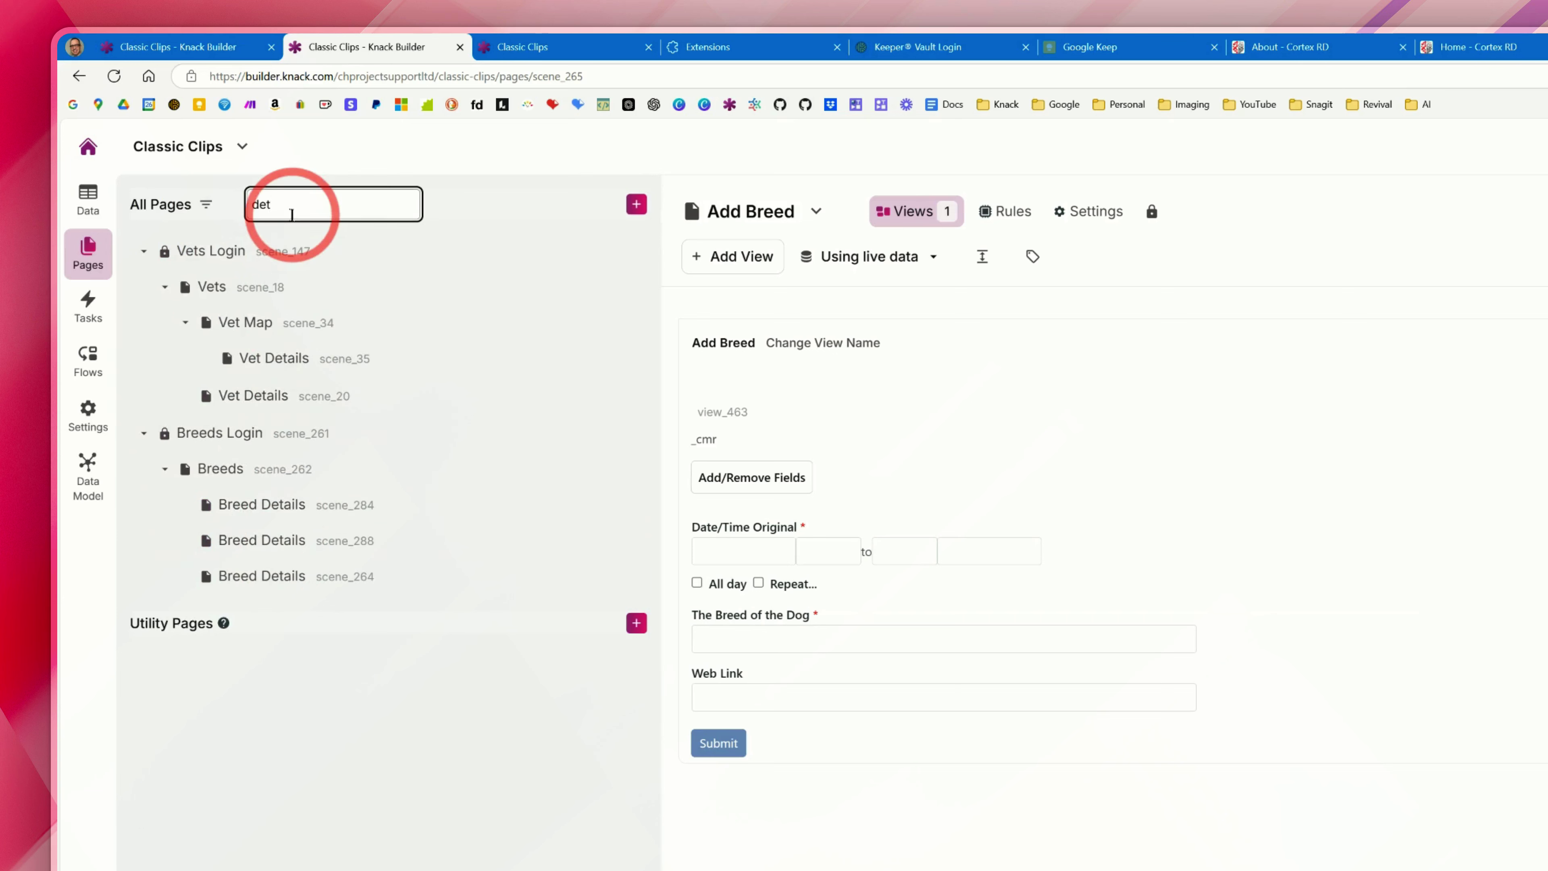
key("BackSpace")
key("BackSpace")
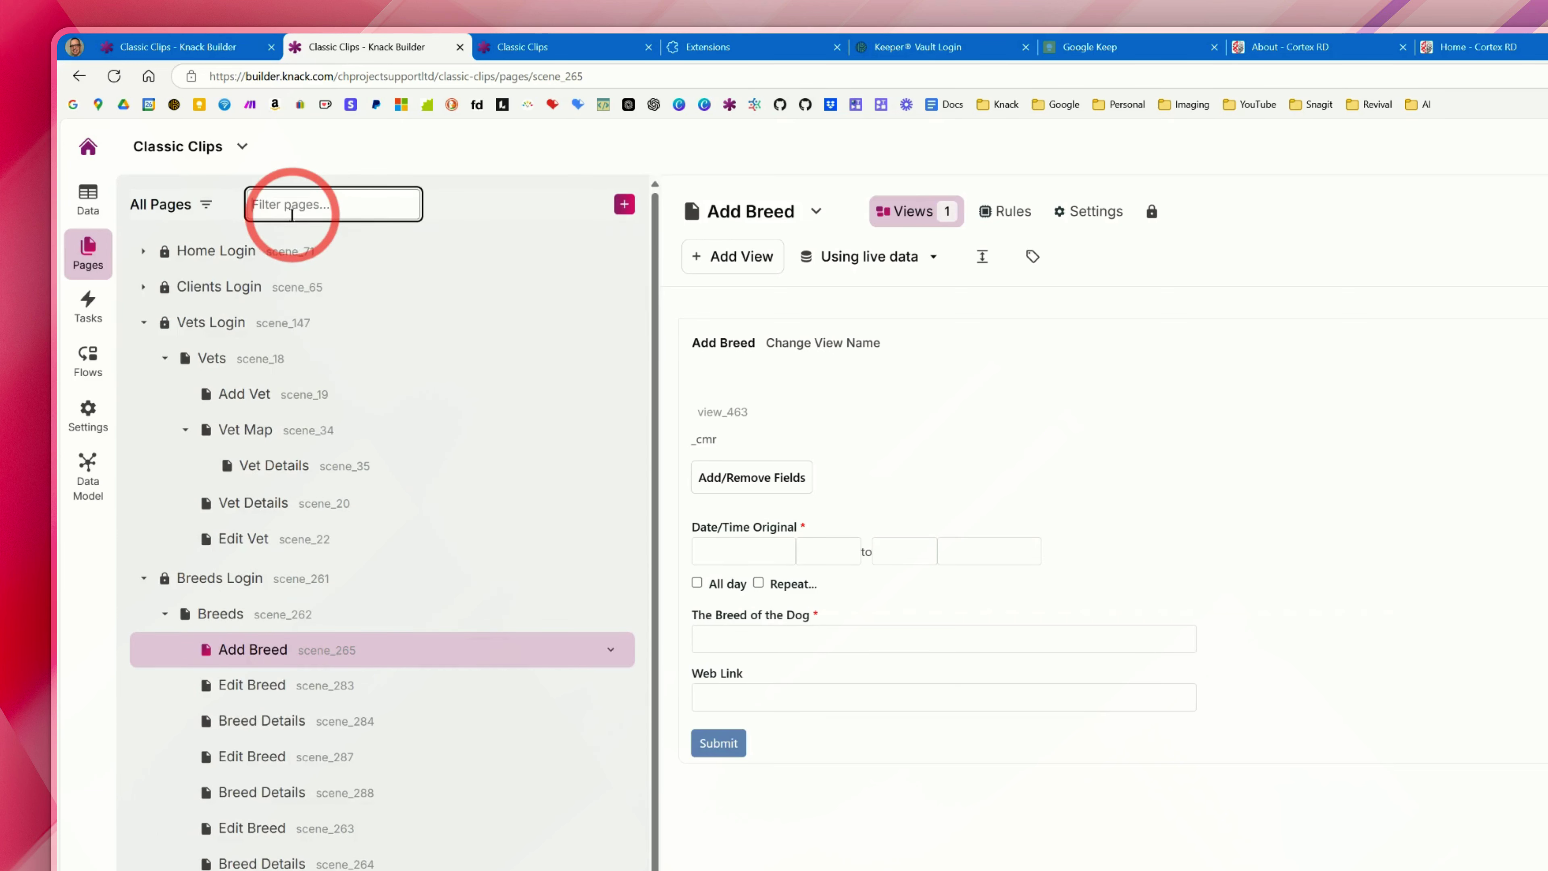
- Collapse the Vets Login, Breeds Login and Pets Login branches of the page tree
left_click(144, 331)
left_click(144, 357)
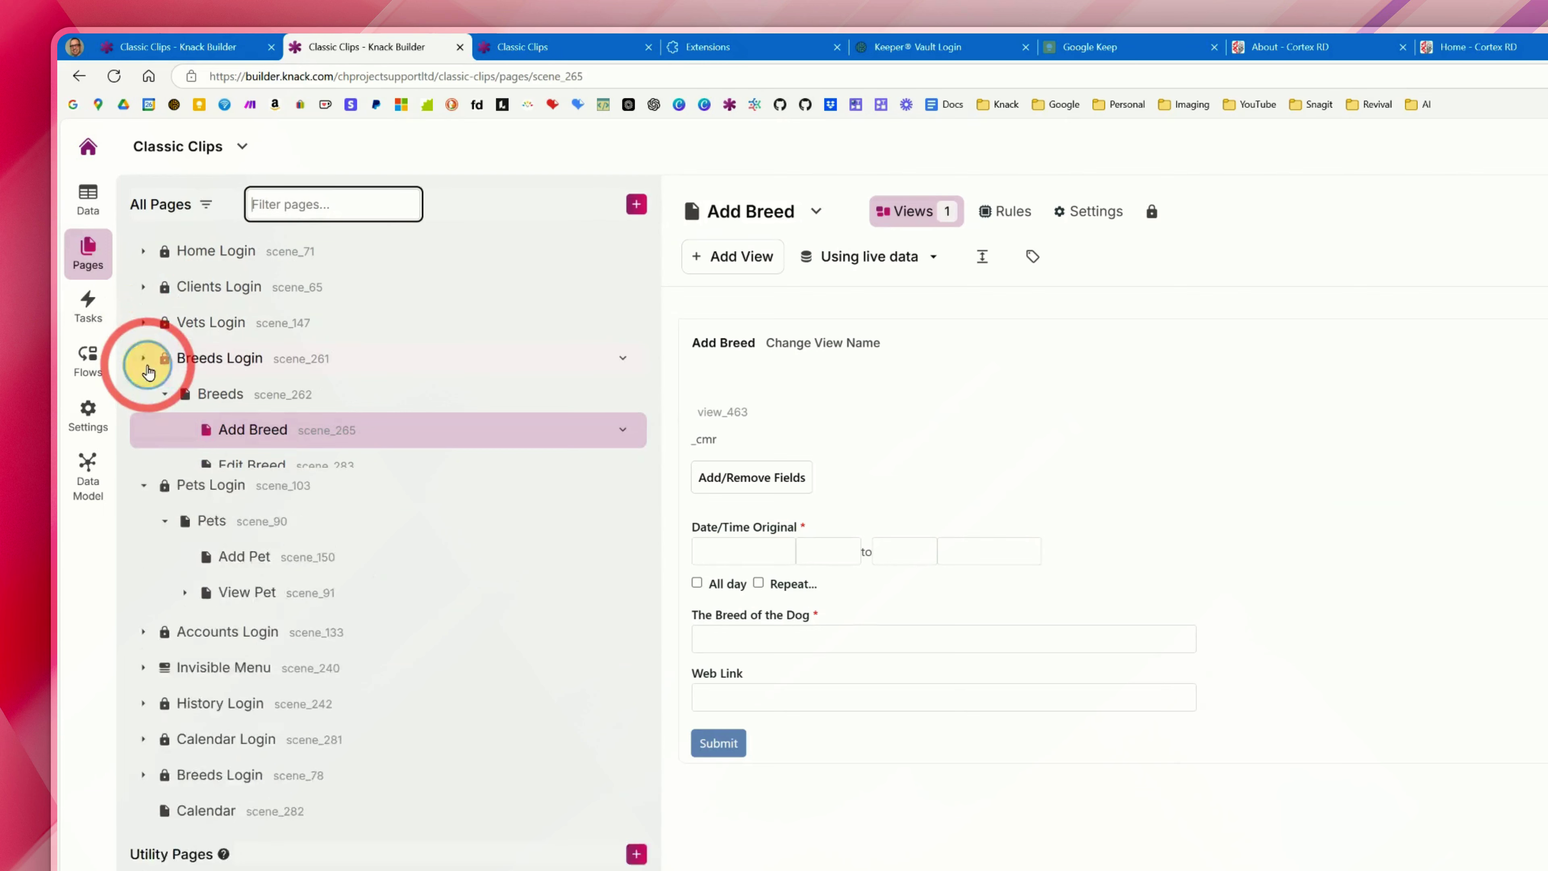
left_click(144, 394)
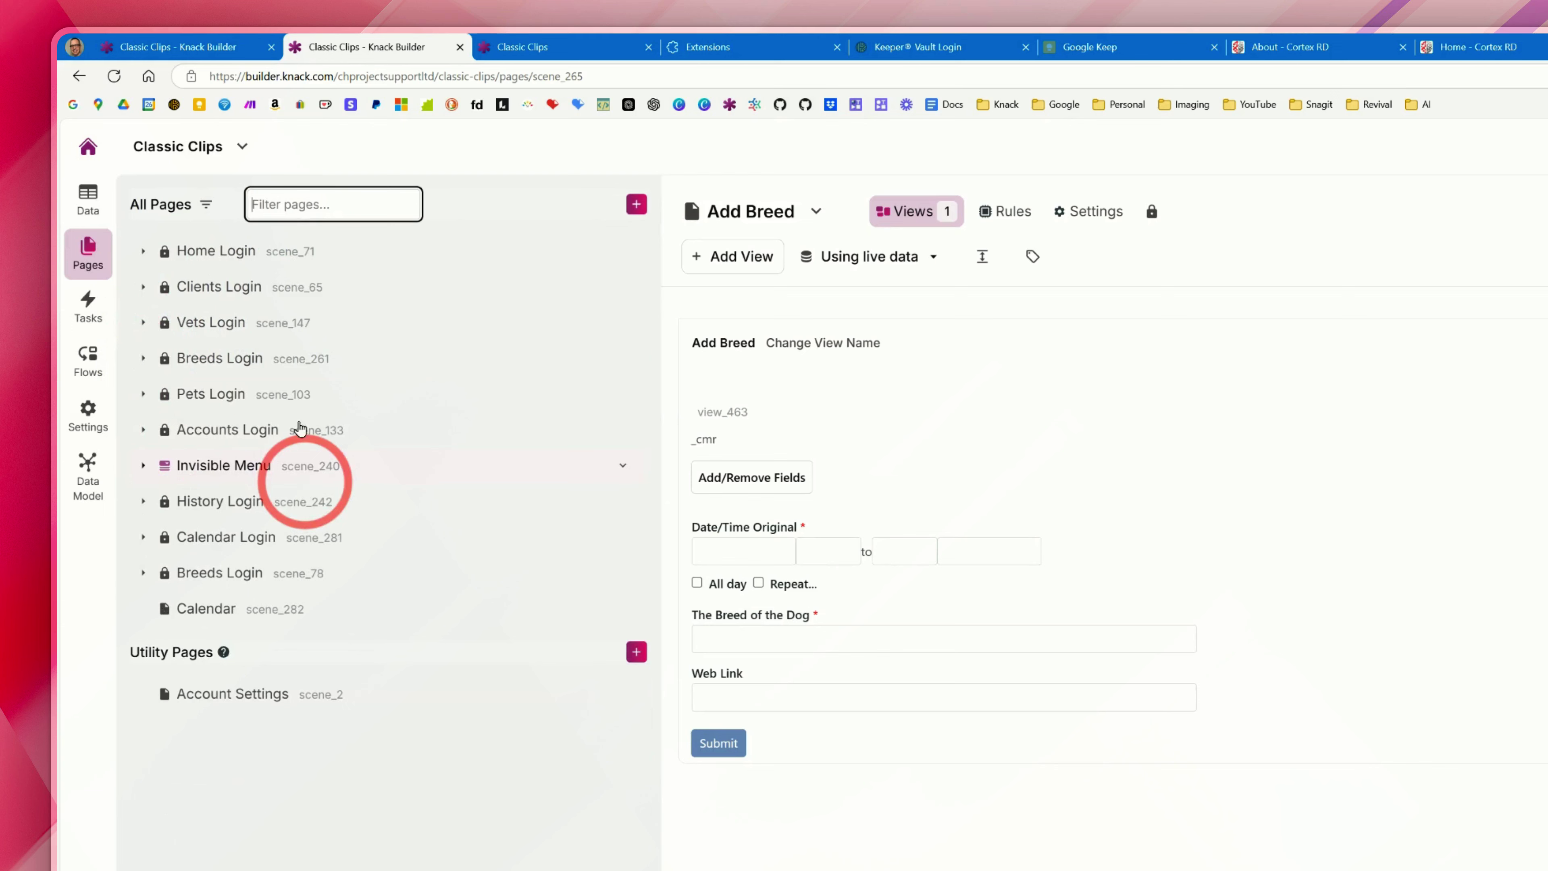
- Try filtering the collapsed page tree by "det", and clear the filter
left_click(293, 203)
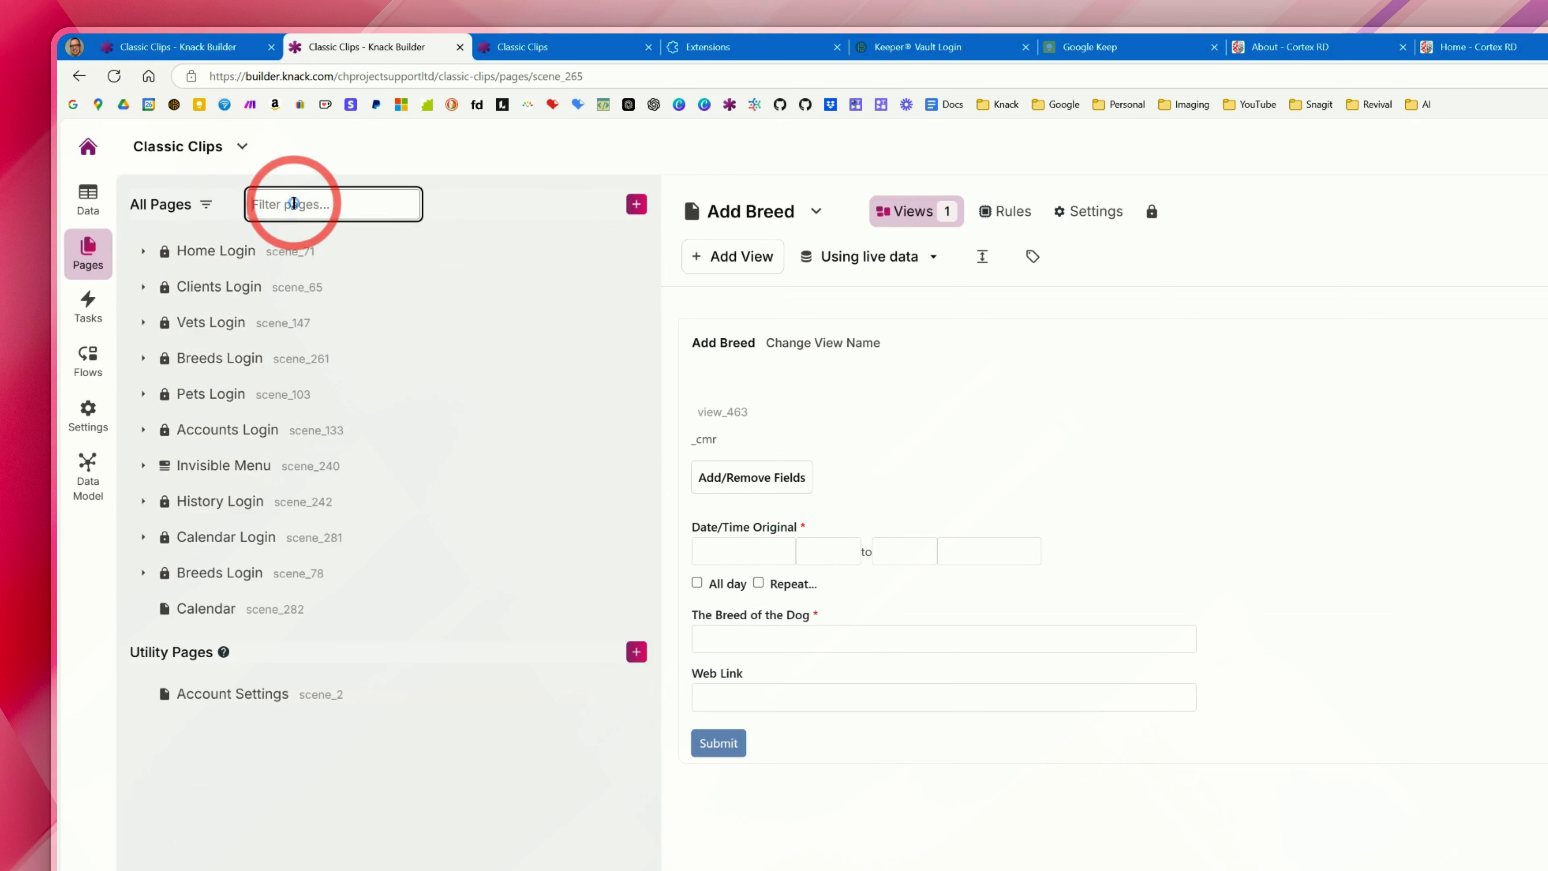
type("det")
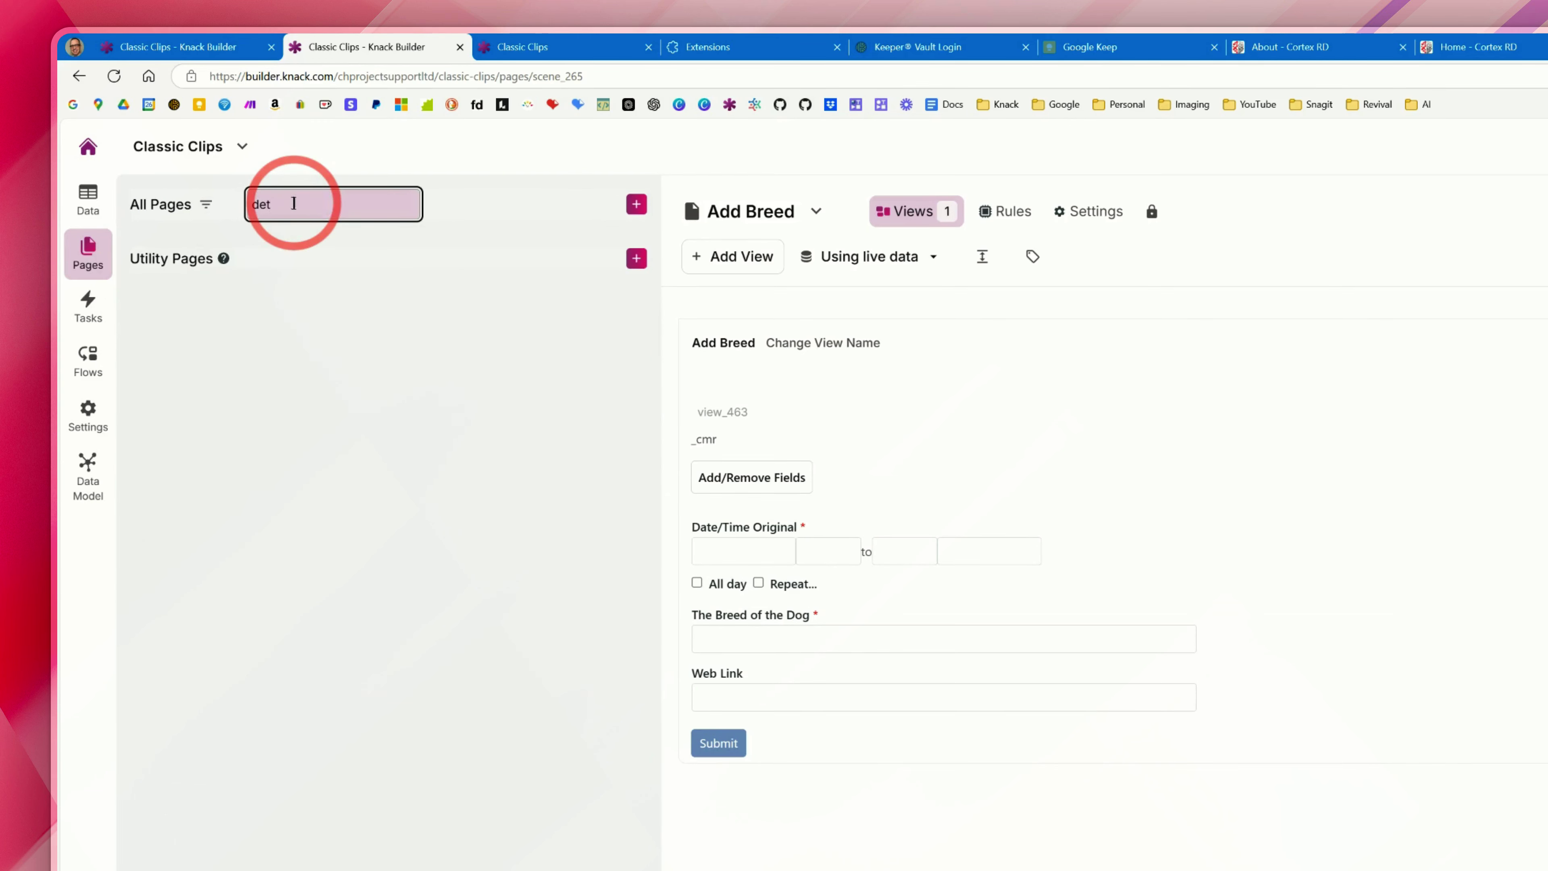
key("BackSpace")
key("BackSpace")
key("BackSpace")
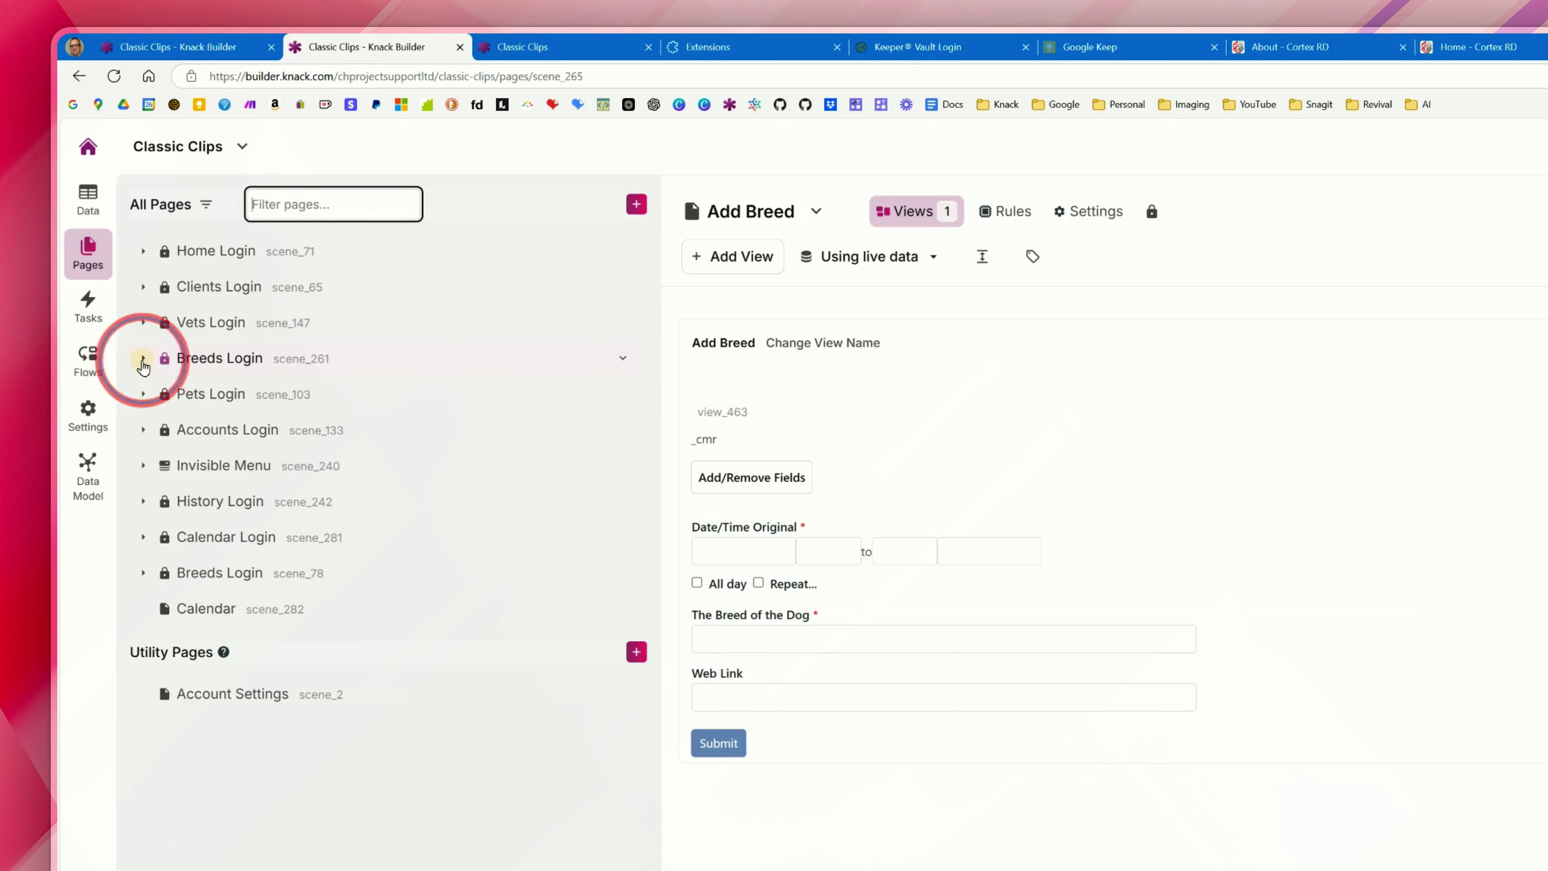
- Expand the Breeds Login, Pets Login and Vets Login branches again and filter the pages by "det"
left_click(143, 358)
left_click(143, 683)
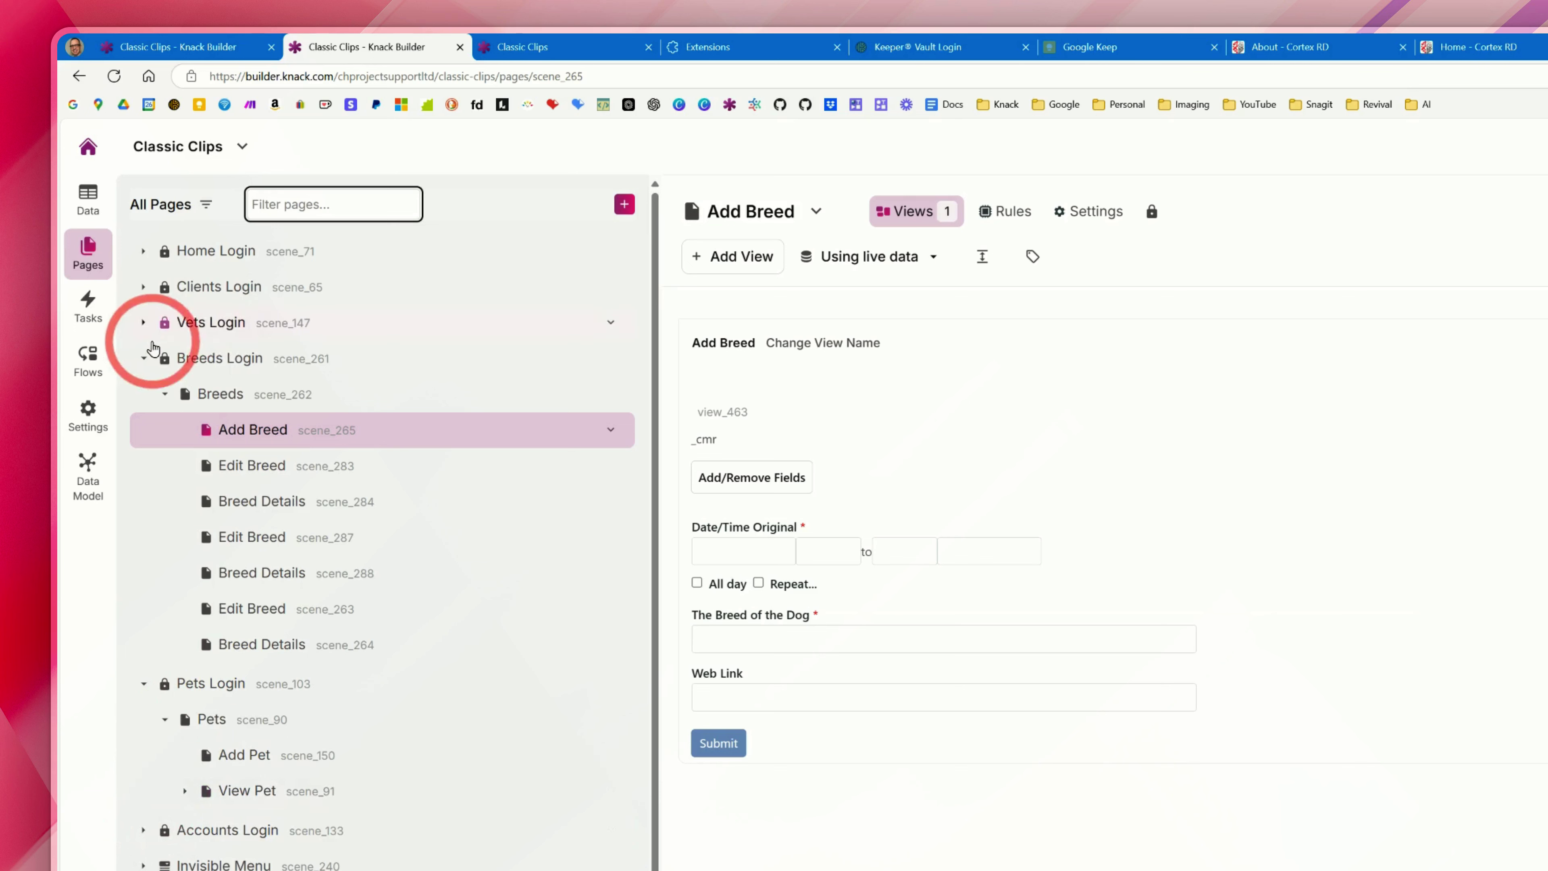
left_click(144, 322)
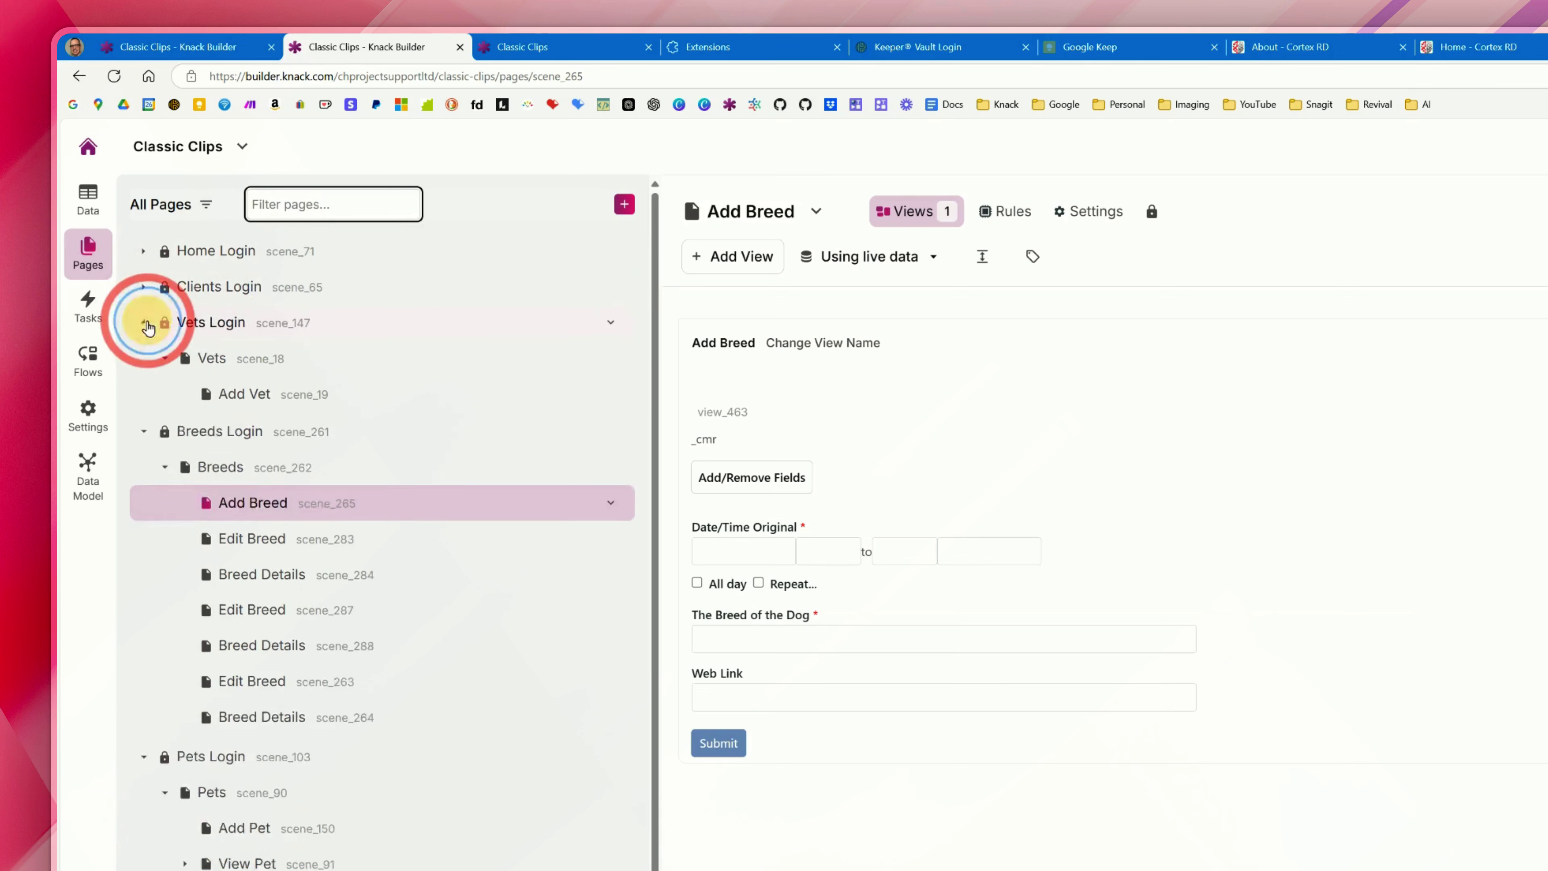
left_click(304, 205)
type("det")
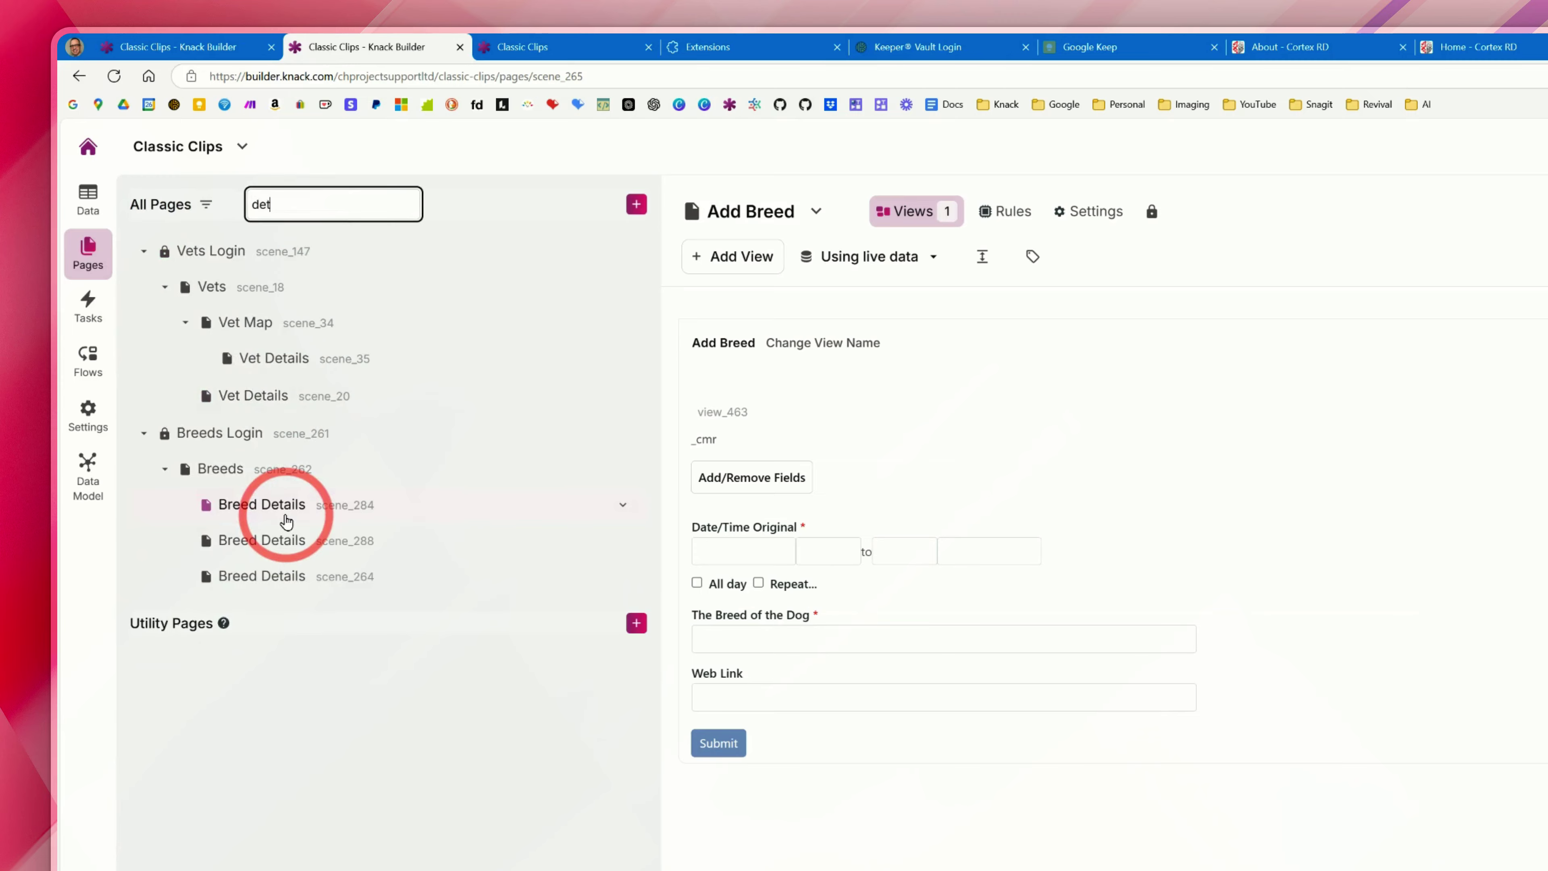
- Open the Add Pet page and start copying its form view to another page
left_click(506, 475)
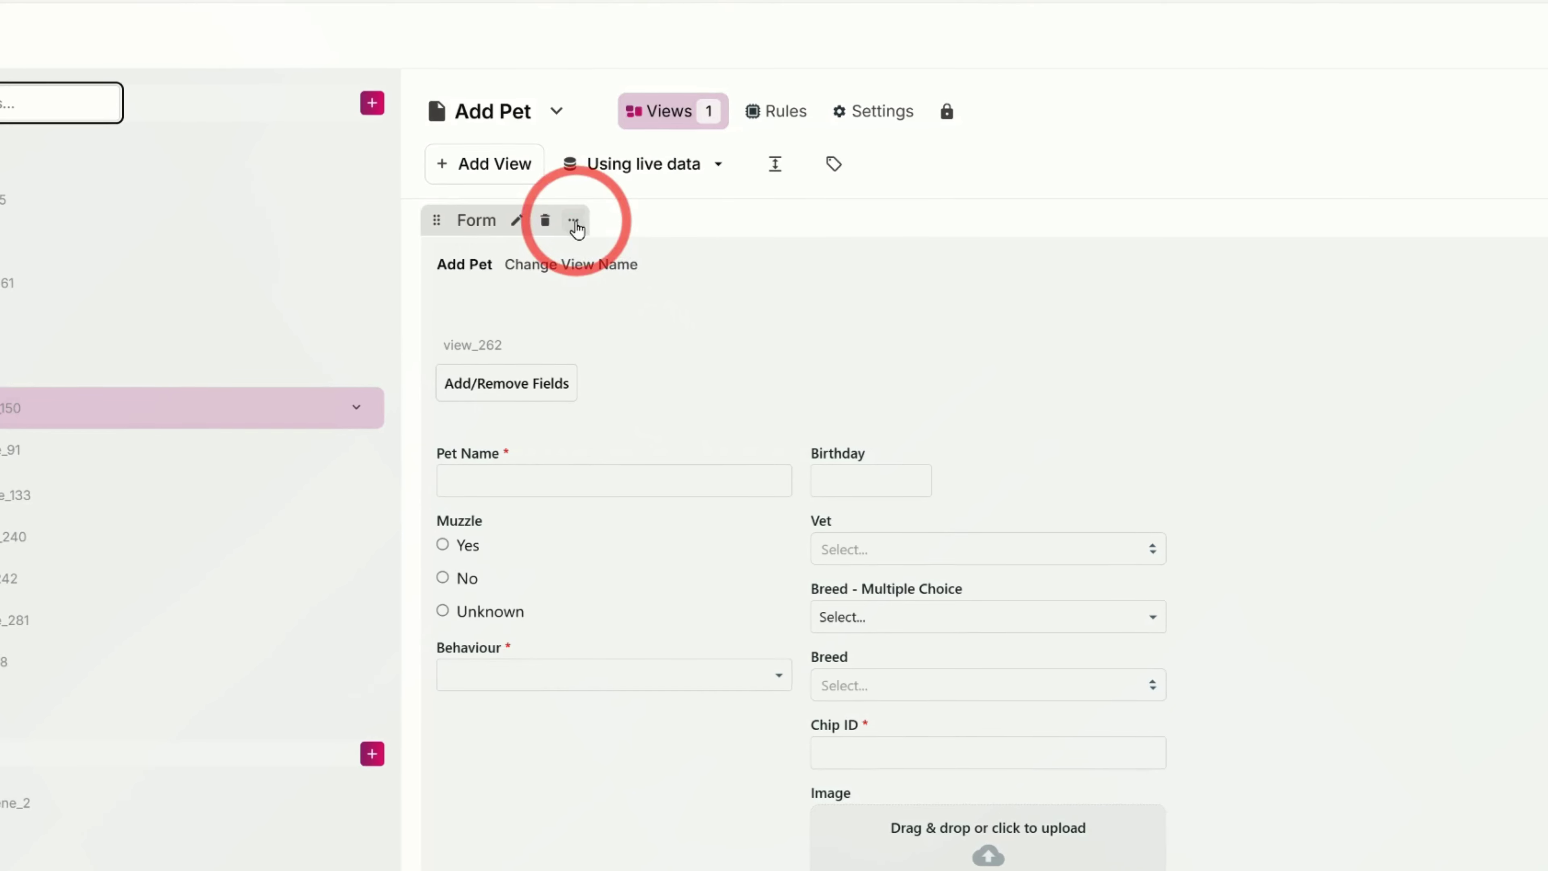
left_click(577, 223)
left_click(540, 261)
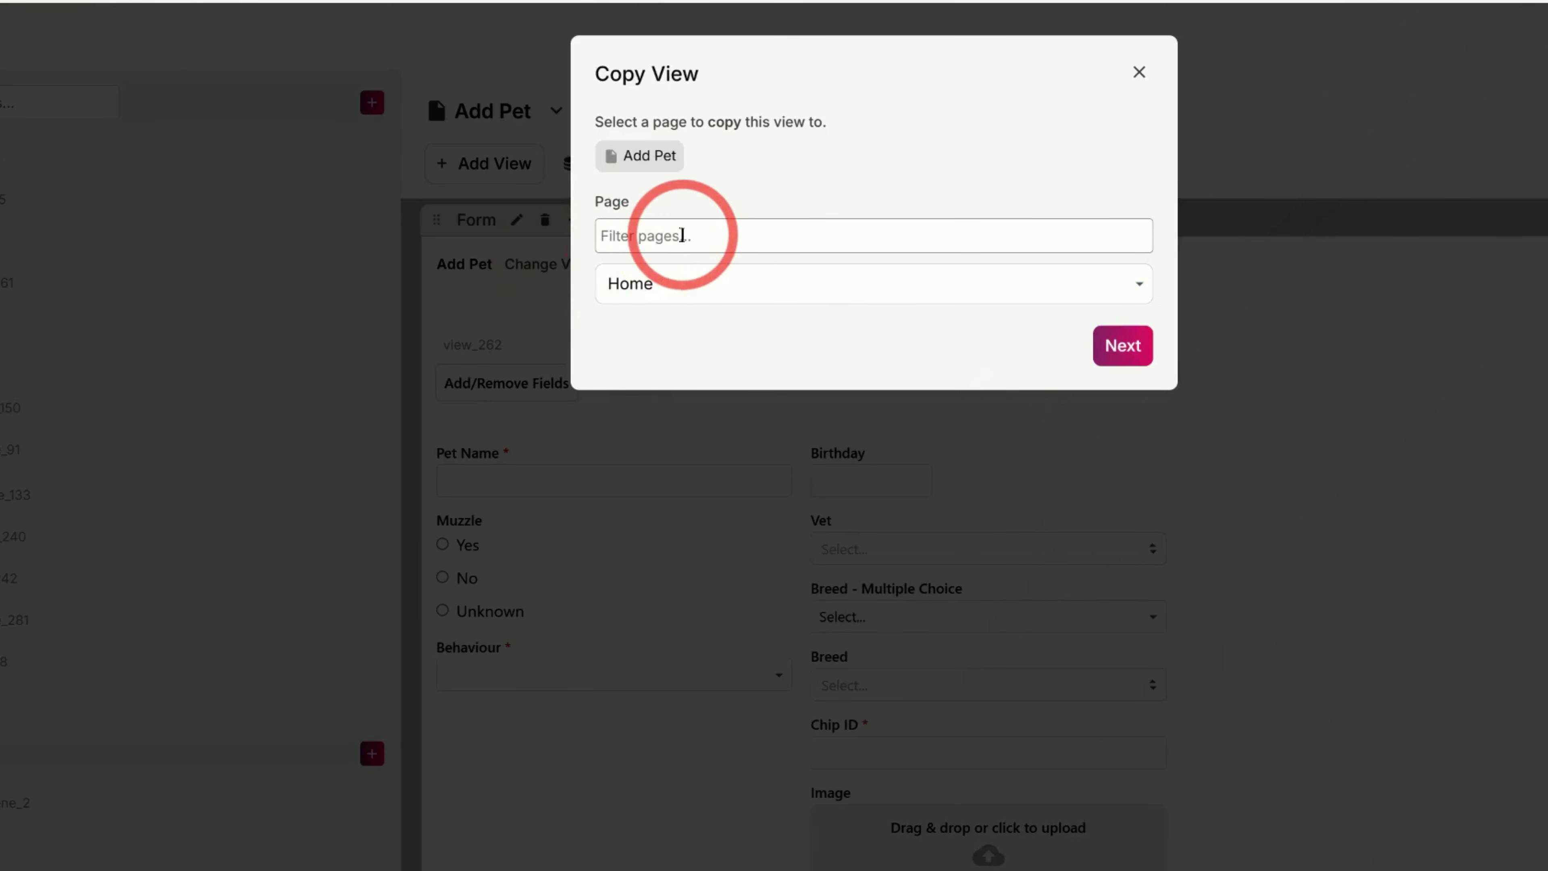
- Look through the unfiltered list of destination pages for the copied view
left_click(724, 296)
left_click(724, 298)
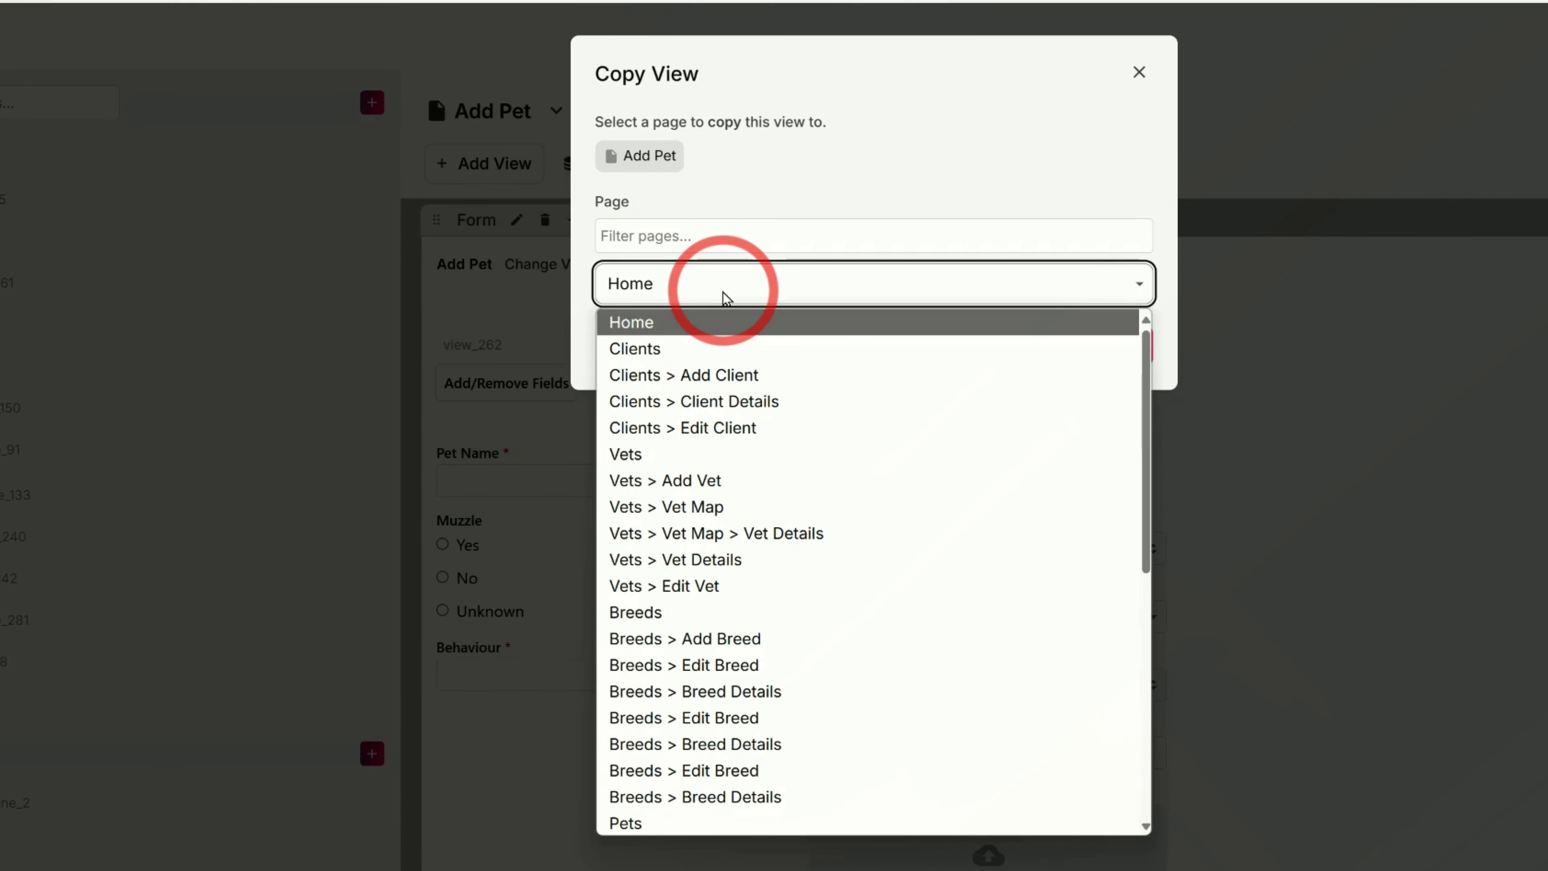
scroll(761, 466, "down", 3)
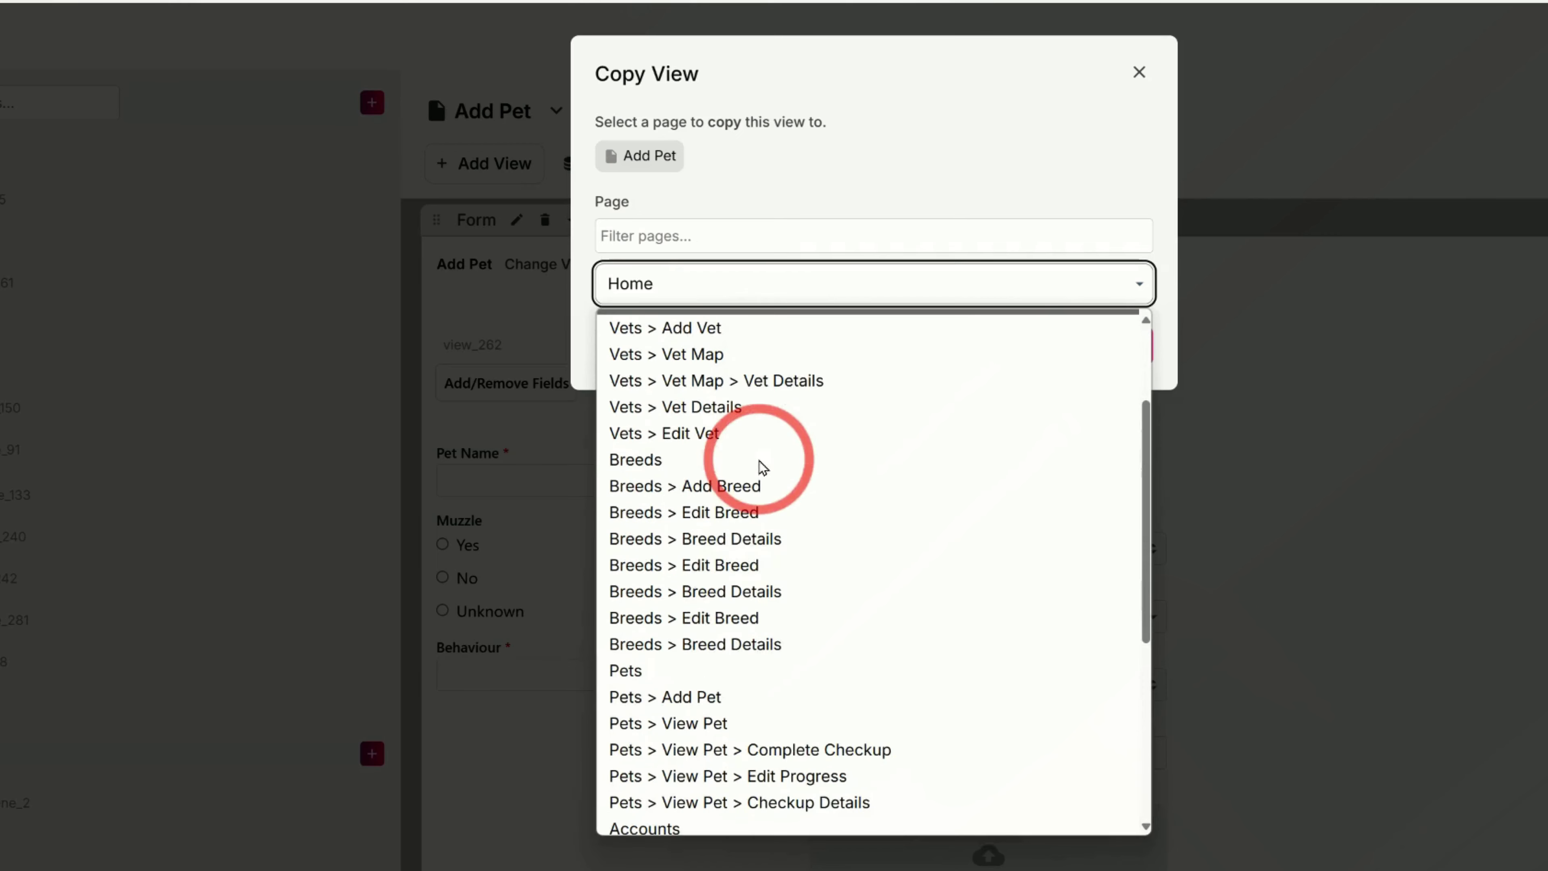
scroll(759, 482, "down", 3)
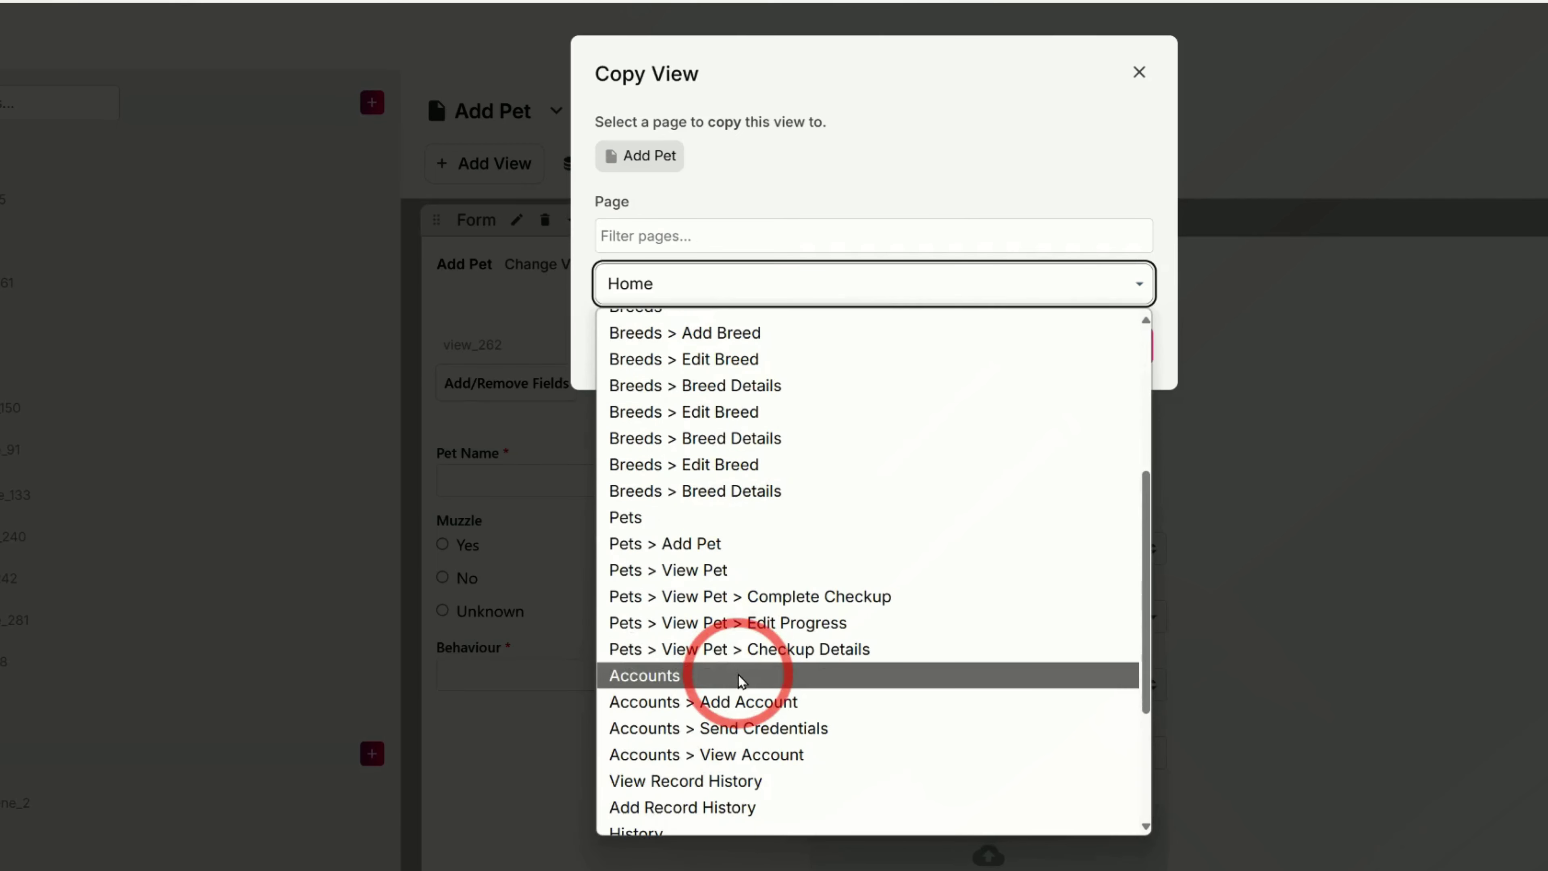
scroll(743, 405, "up", 5)
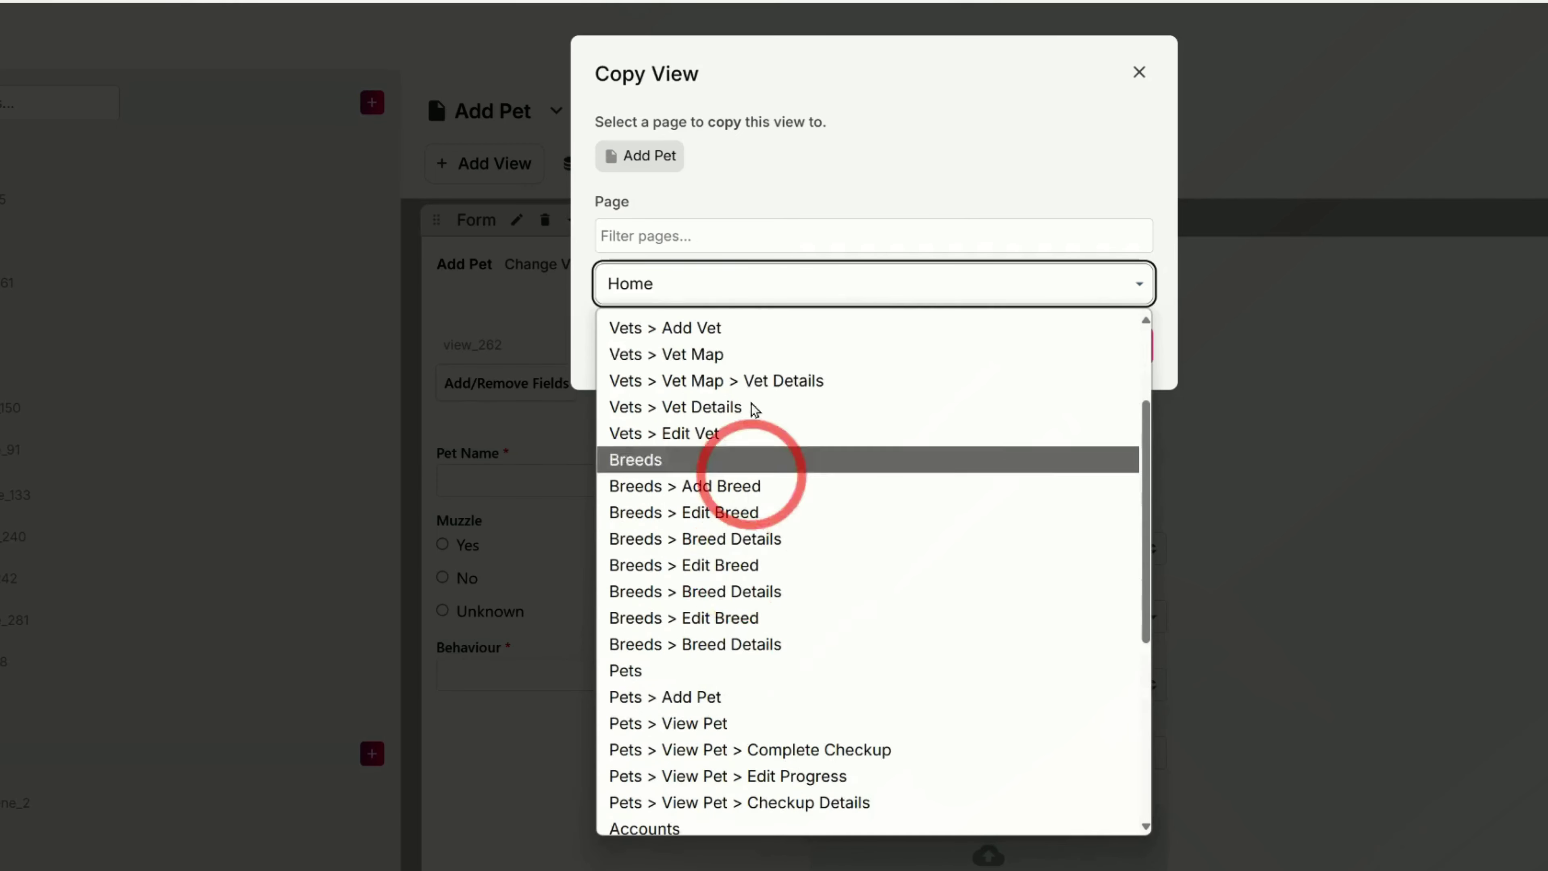
- Filter the destination pages by "ca" and by "bre", and look through the matching Breeds pages
left_click(667, 238)
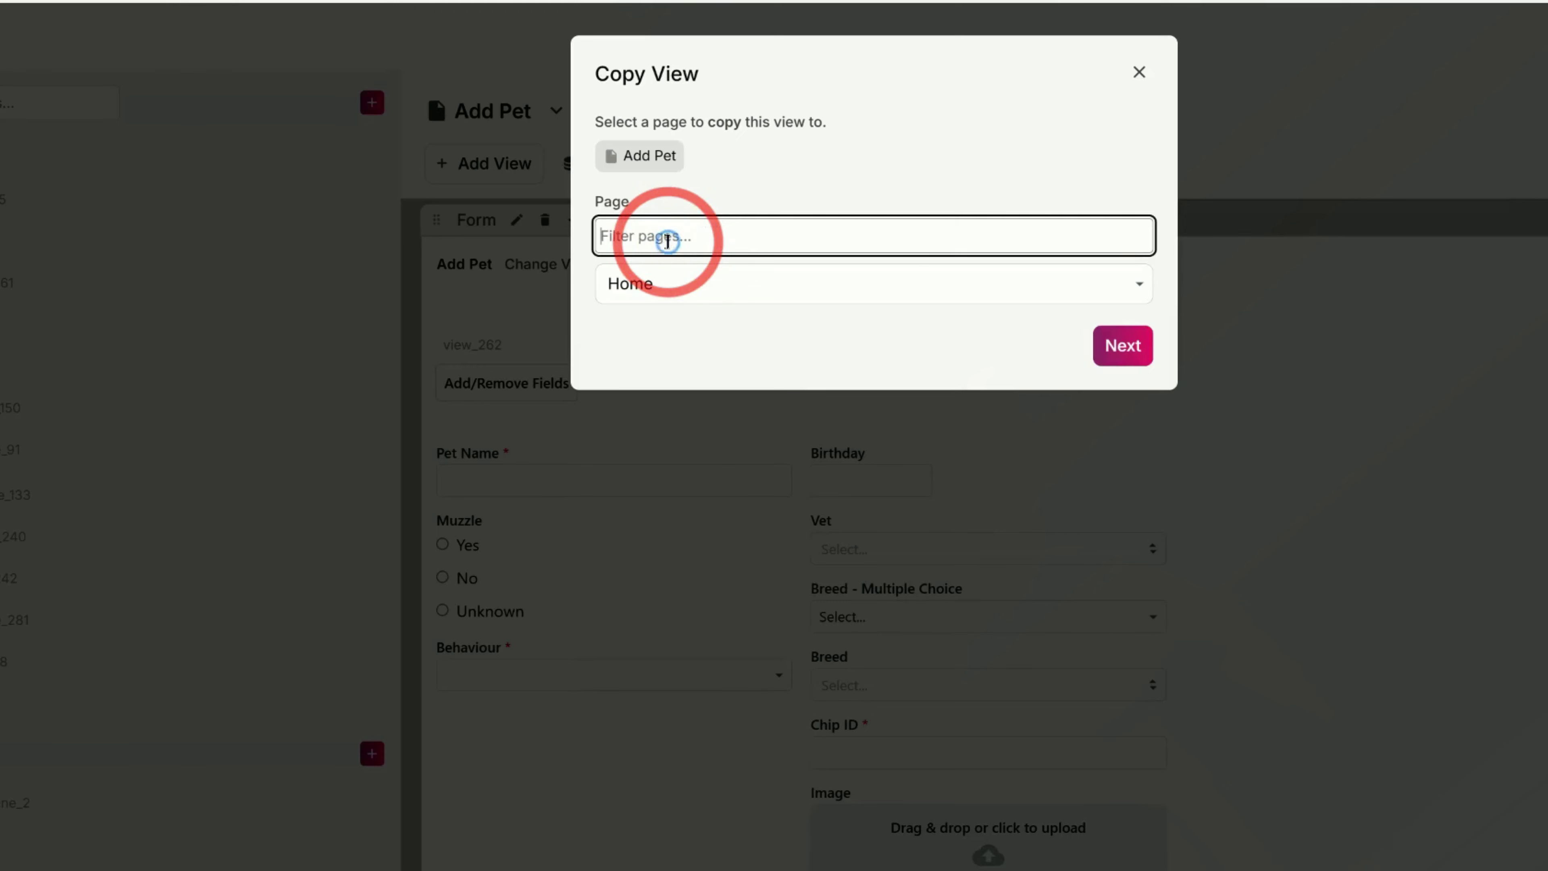
type("ca")
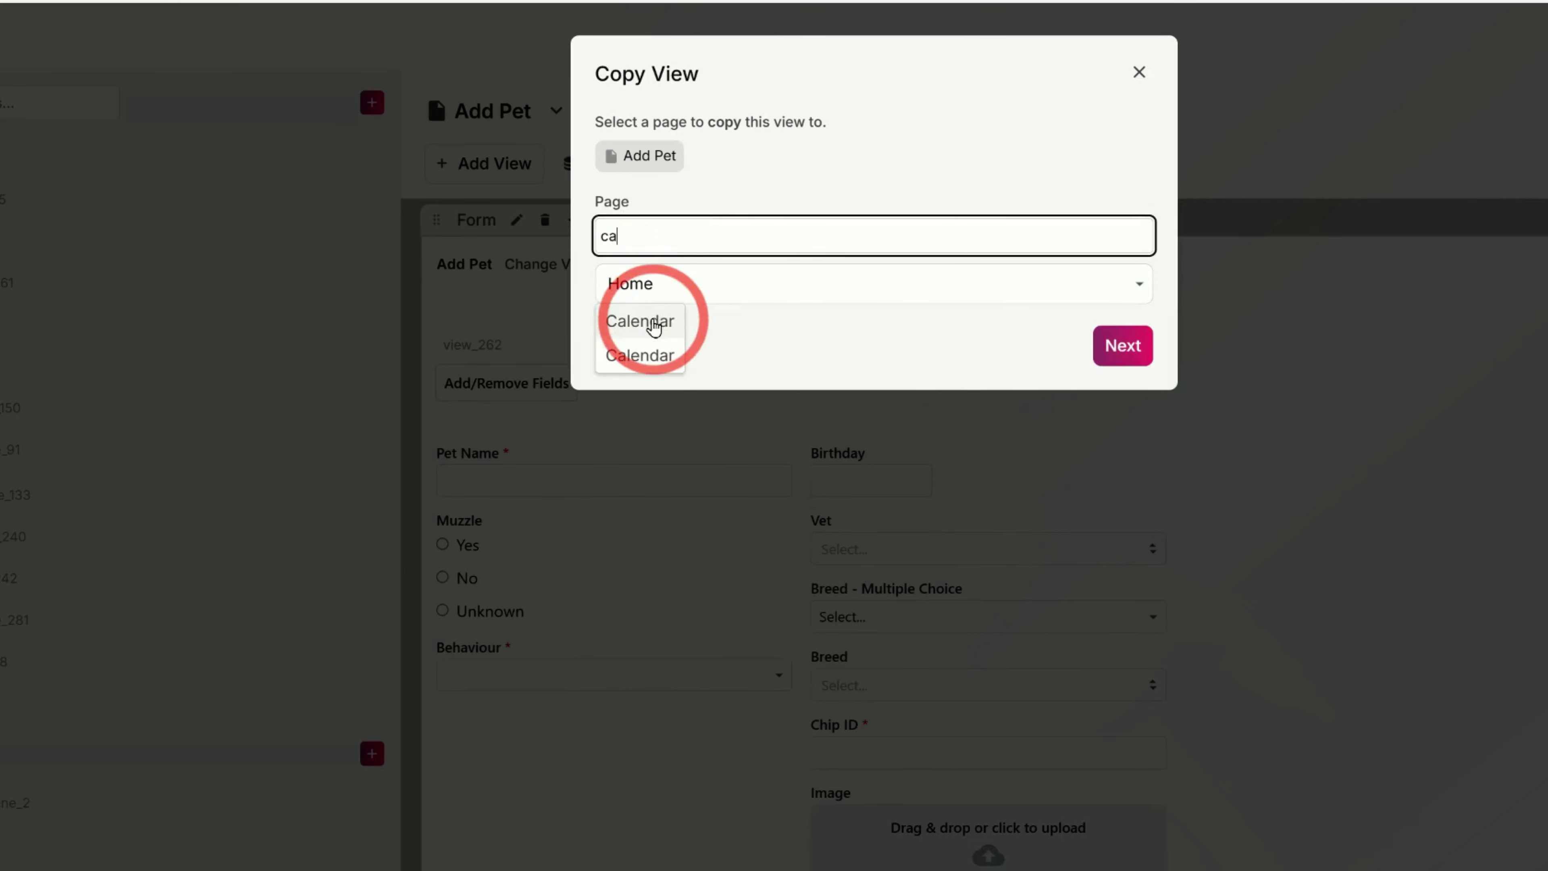
key("BackSpace")
key("BackSpace")
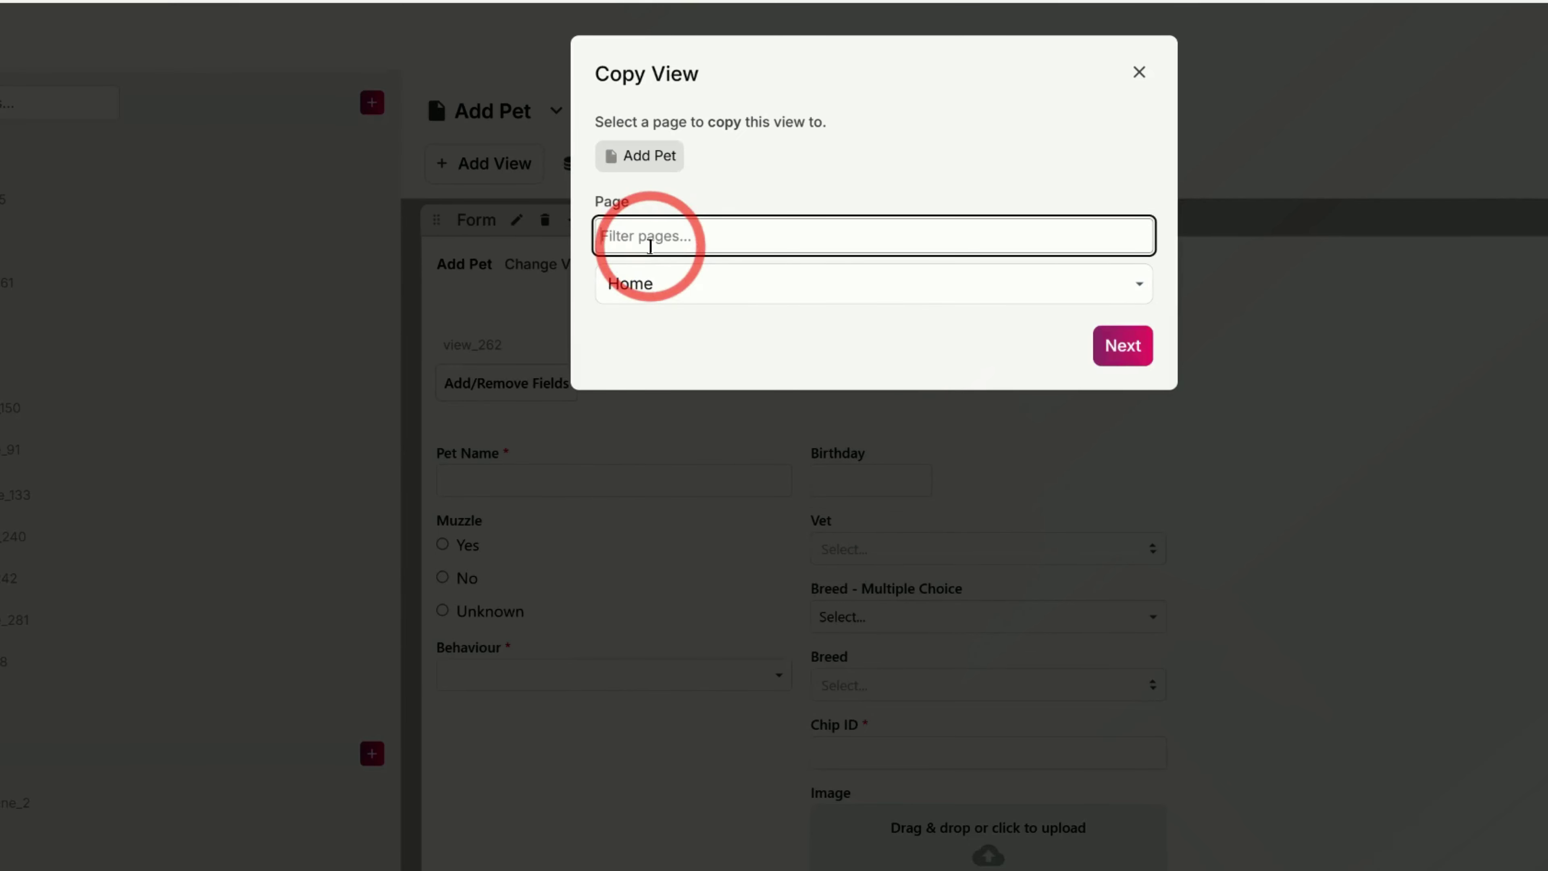
type("bre")
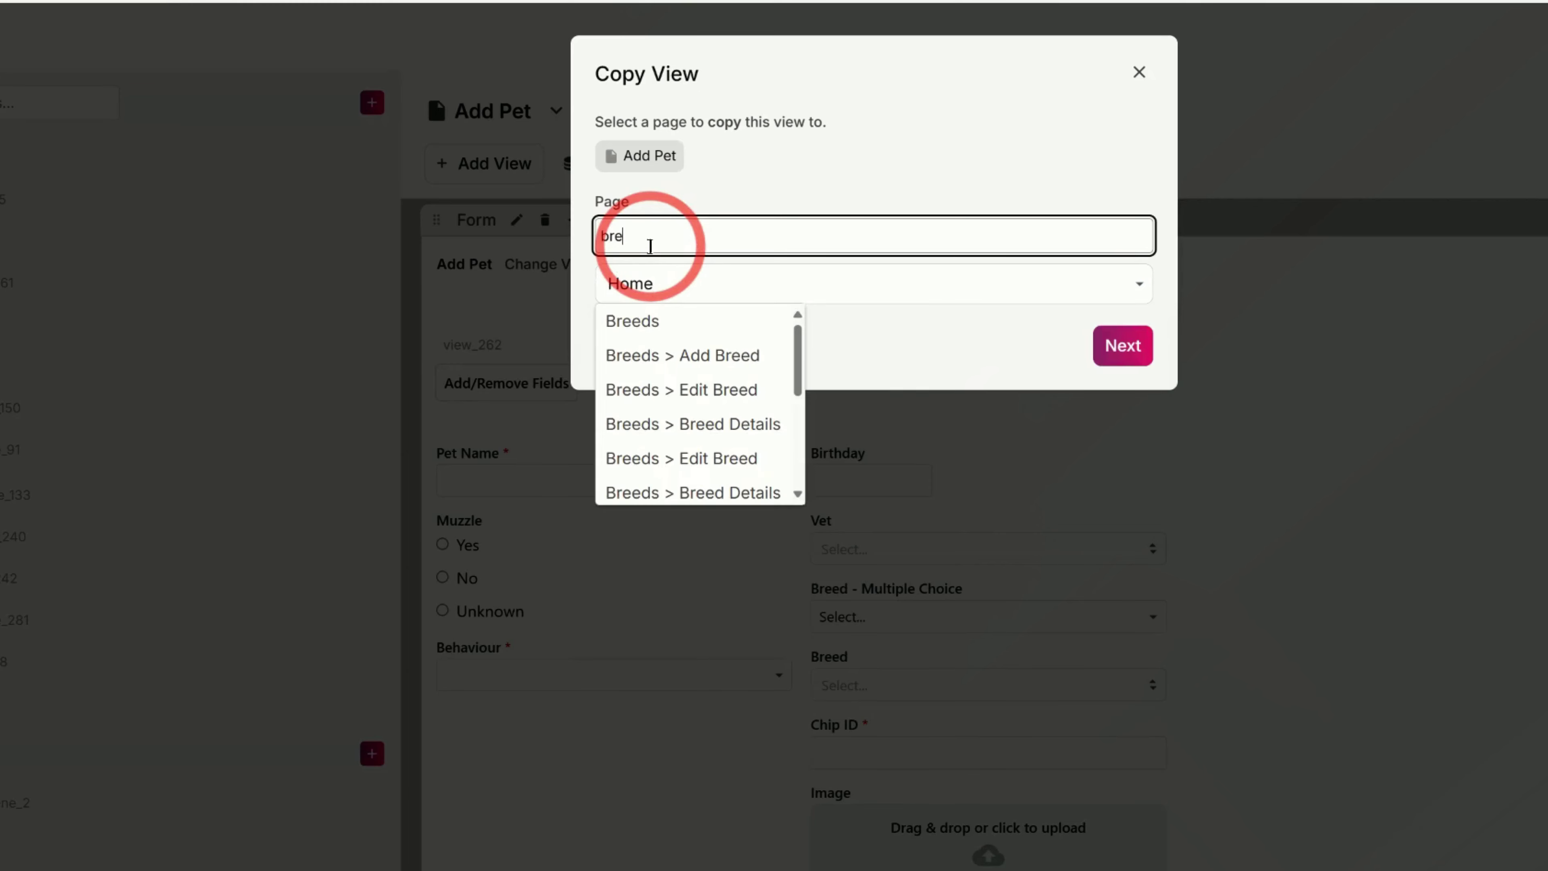
scroll(712, 406, "down", 3)
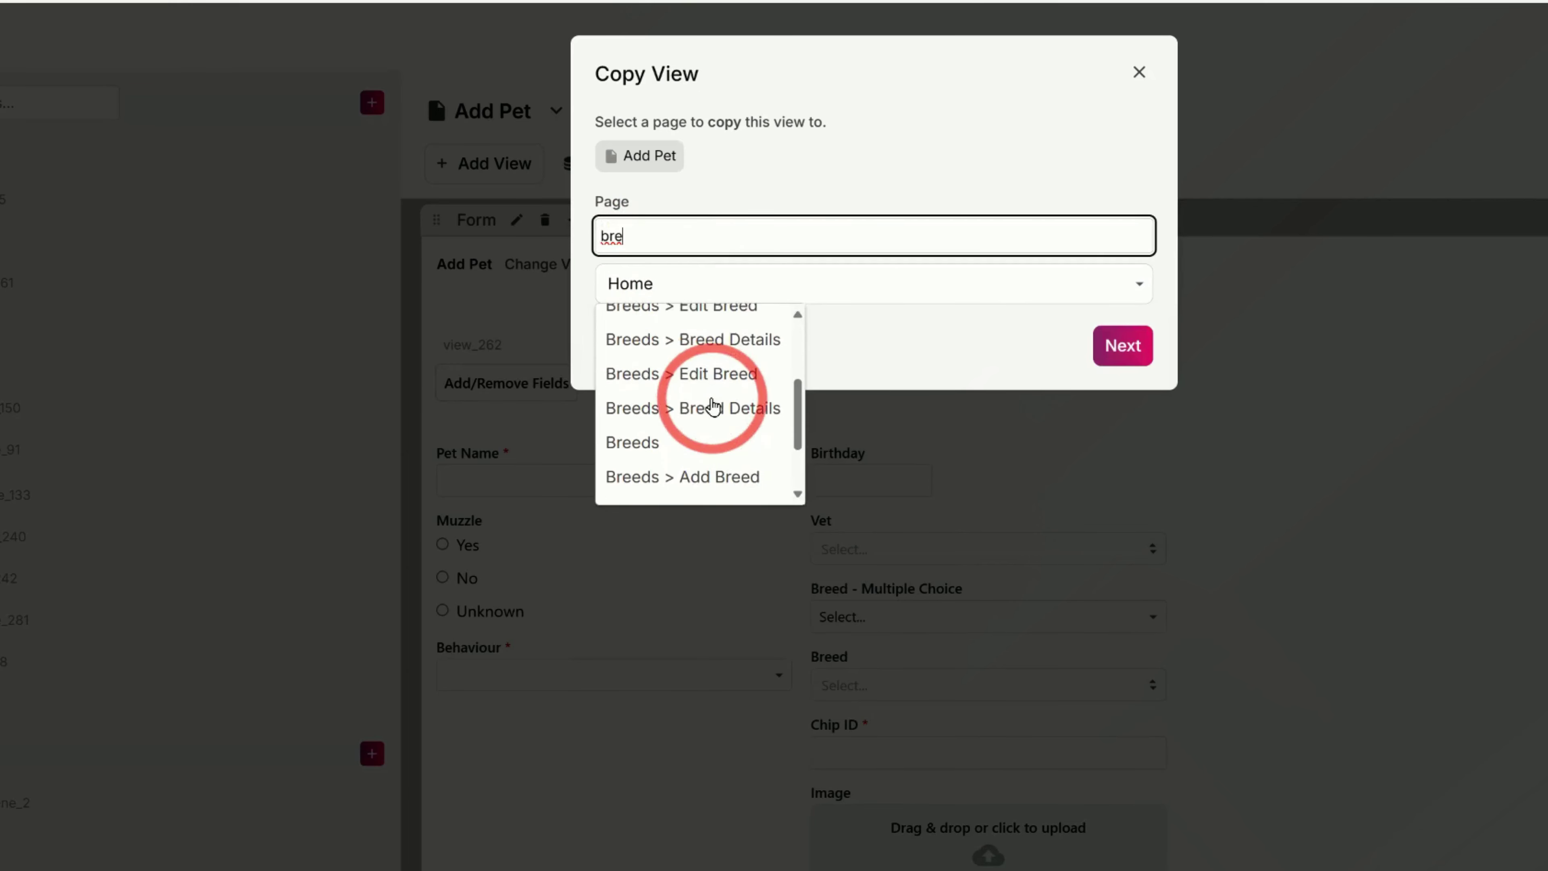
- Look through the remaining Breeds destination pages and clear the page filter
scroll(714, 417, "down", 2)
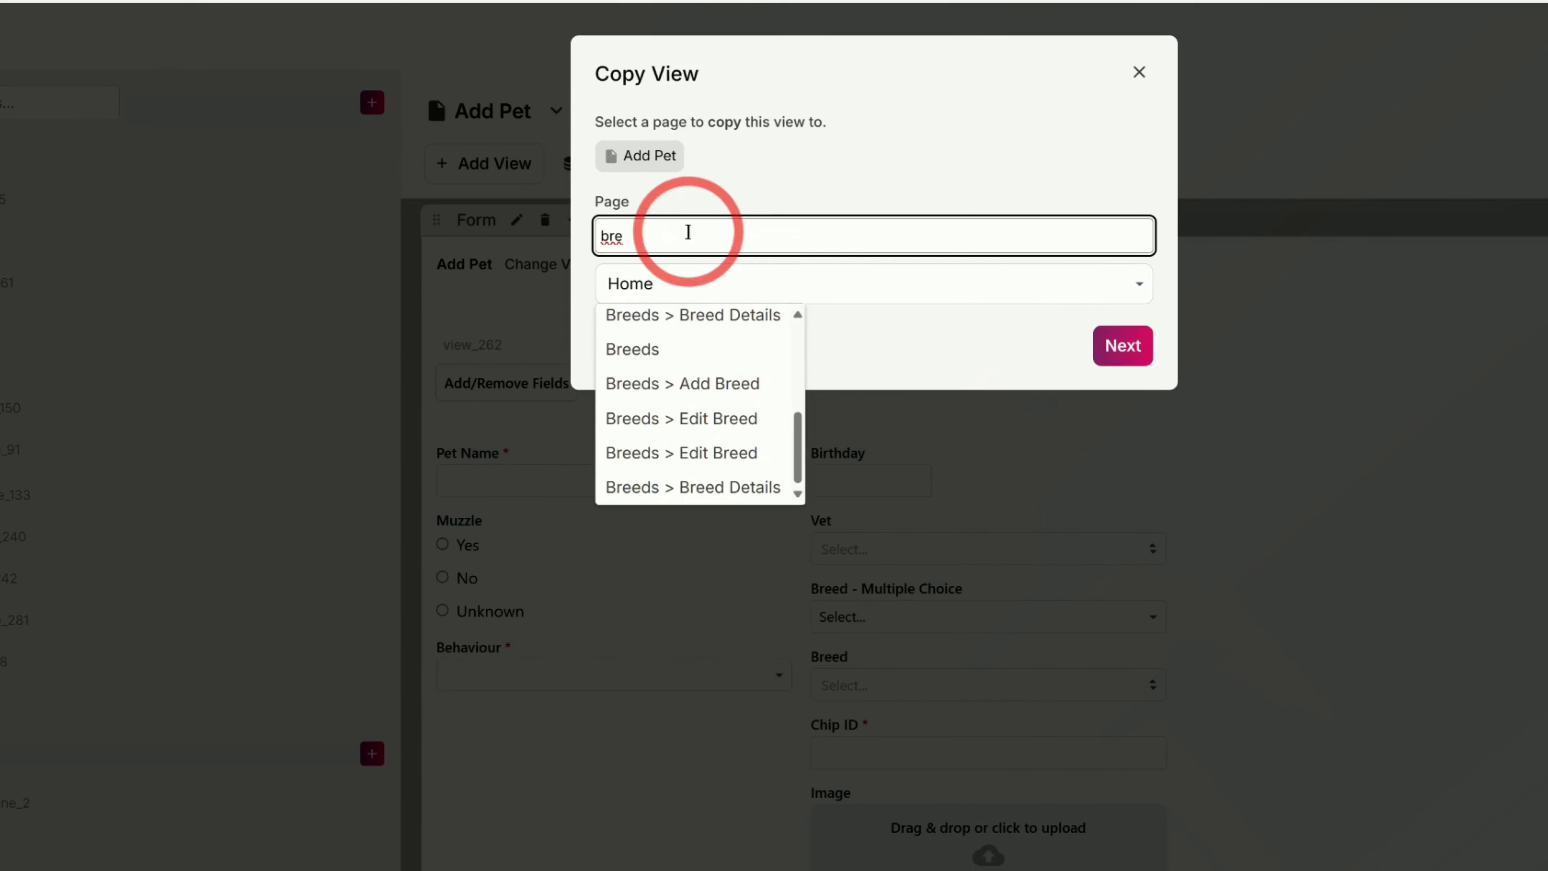
key("BackSpace")
key("BackSpace")
key("BackSpace")
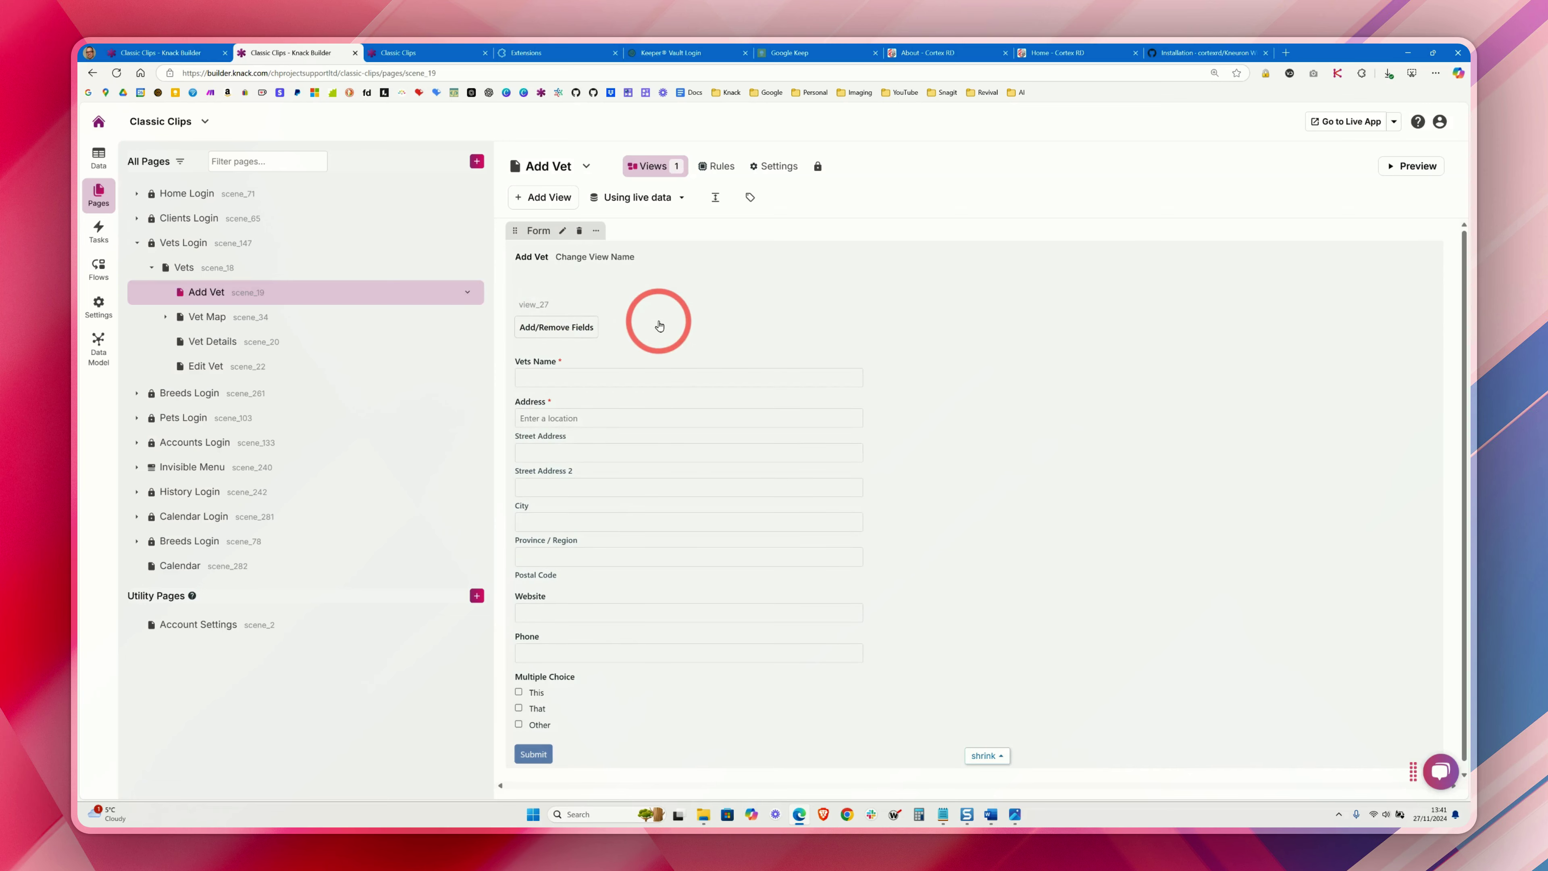
- Open the Add Vet form view and look through its settings and email rules
left_click(659, 325)
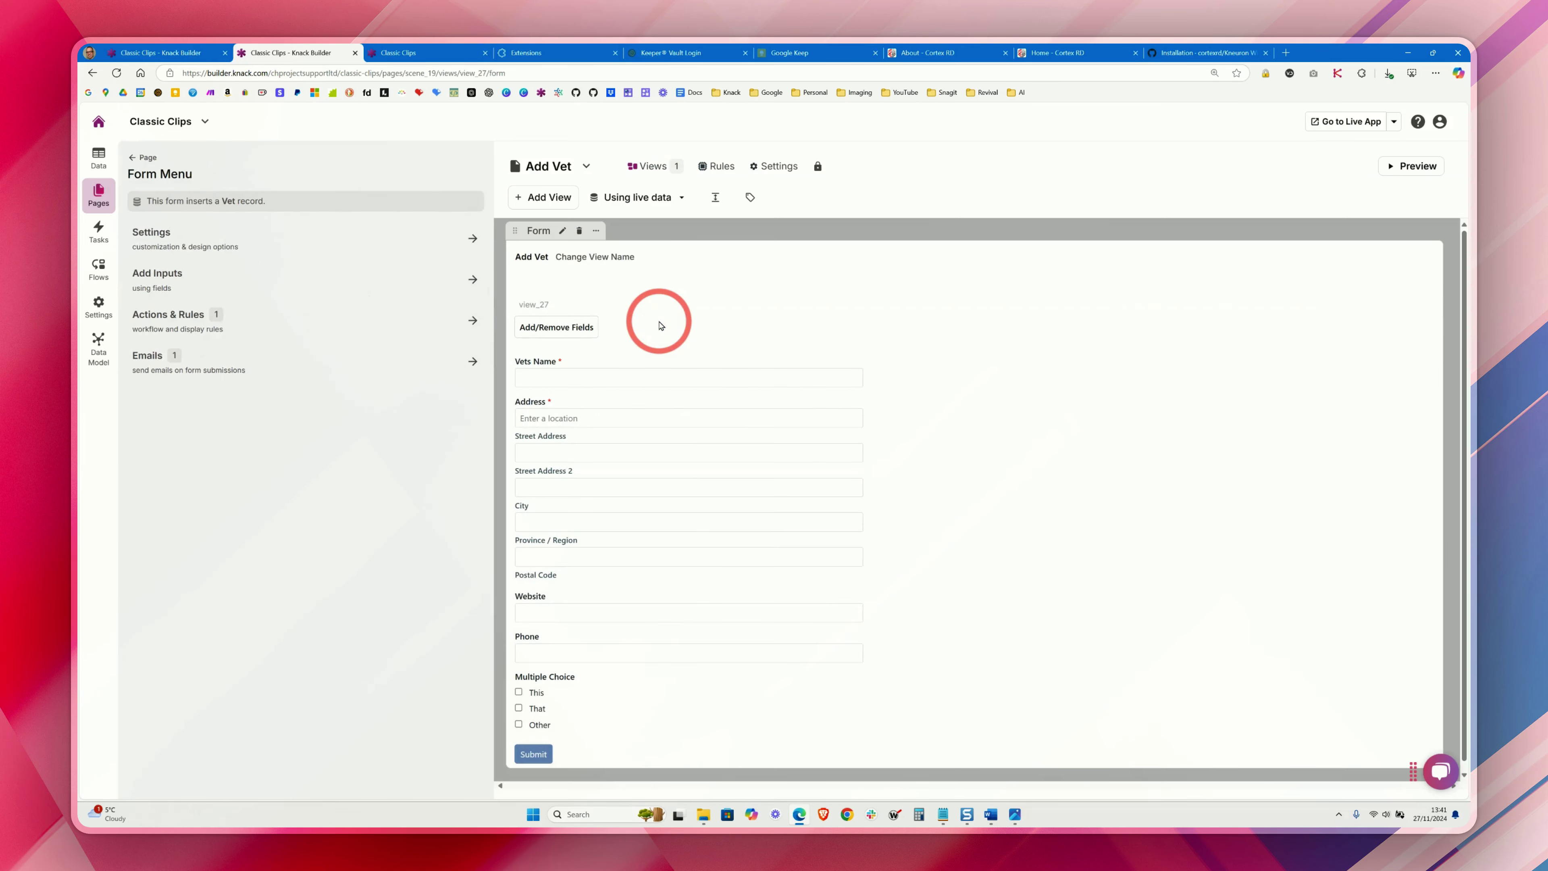
left_click(260, 240)
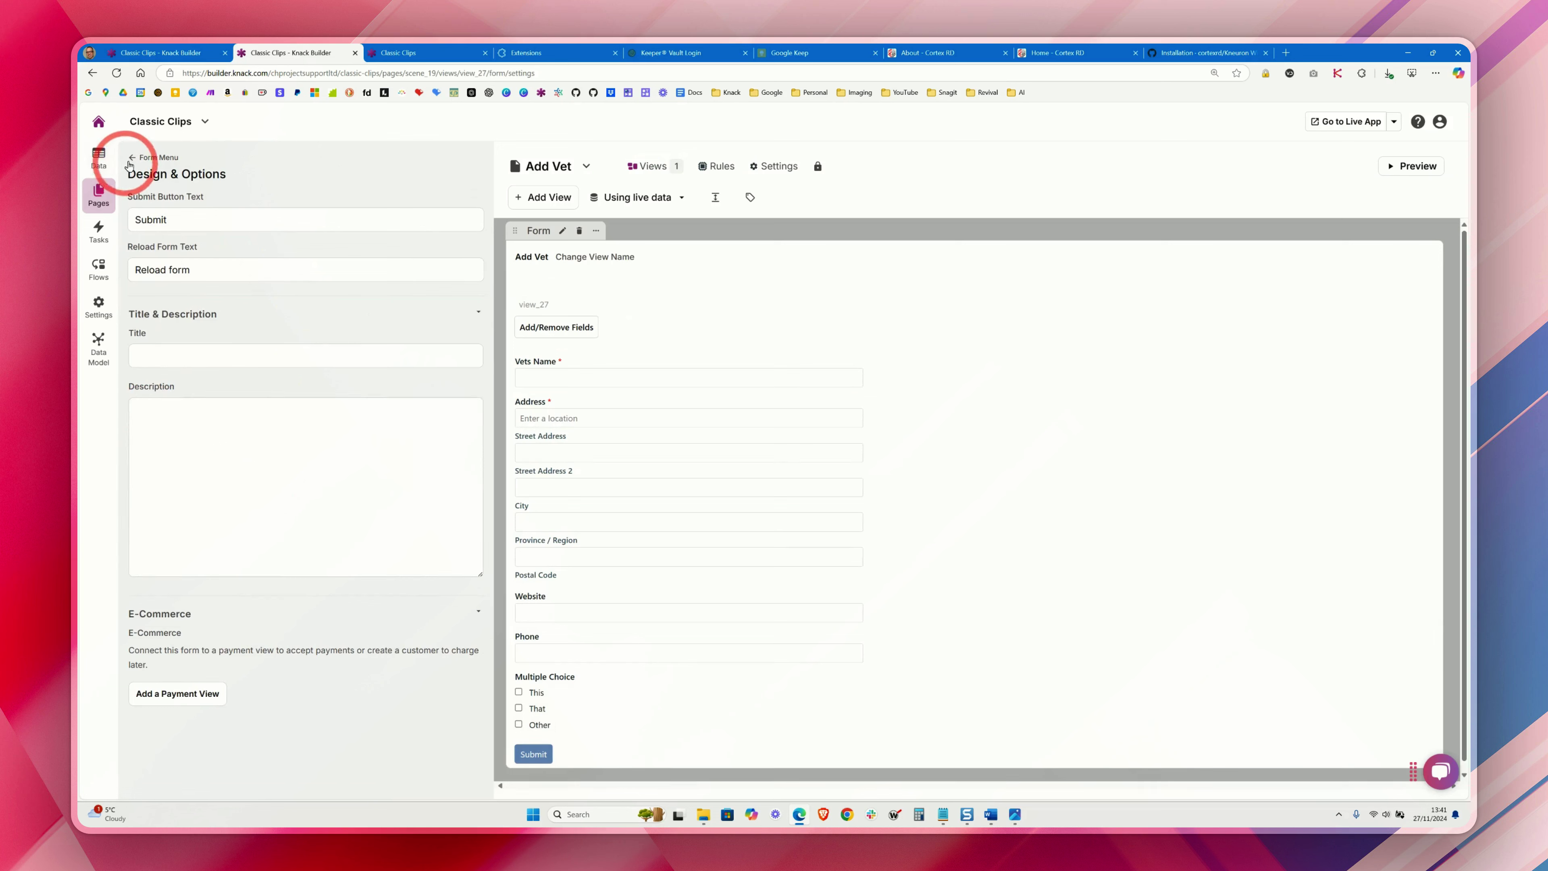
left_click(149, 157)
left_click(164, 352)
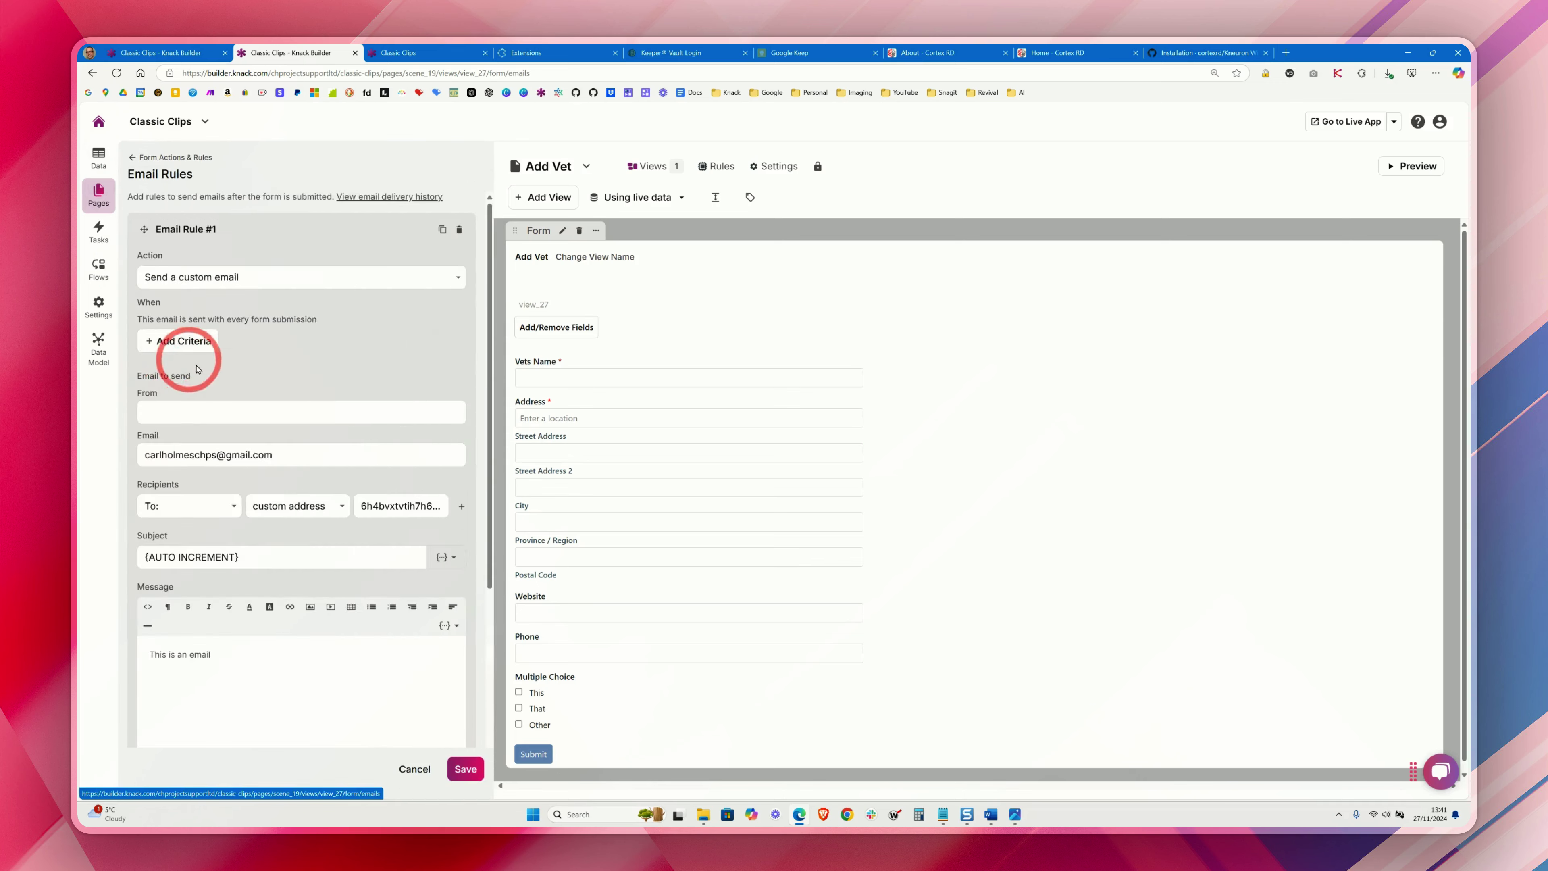
scroll(201, 391, "down", 3)
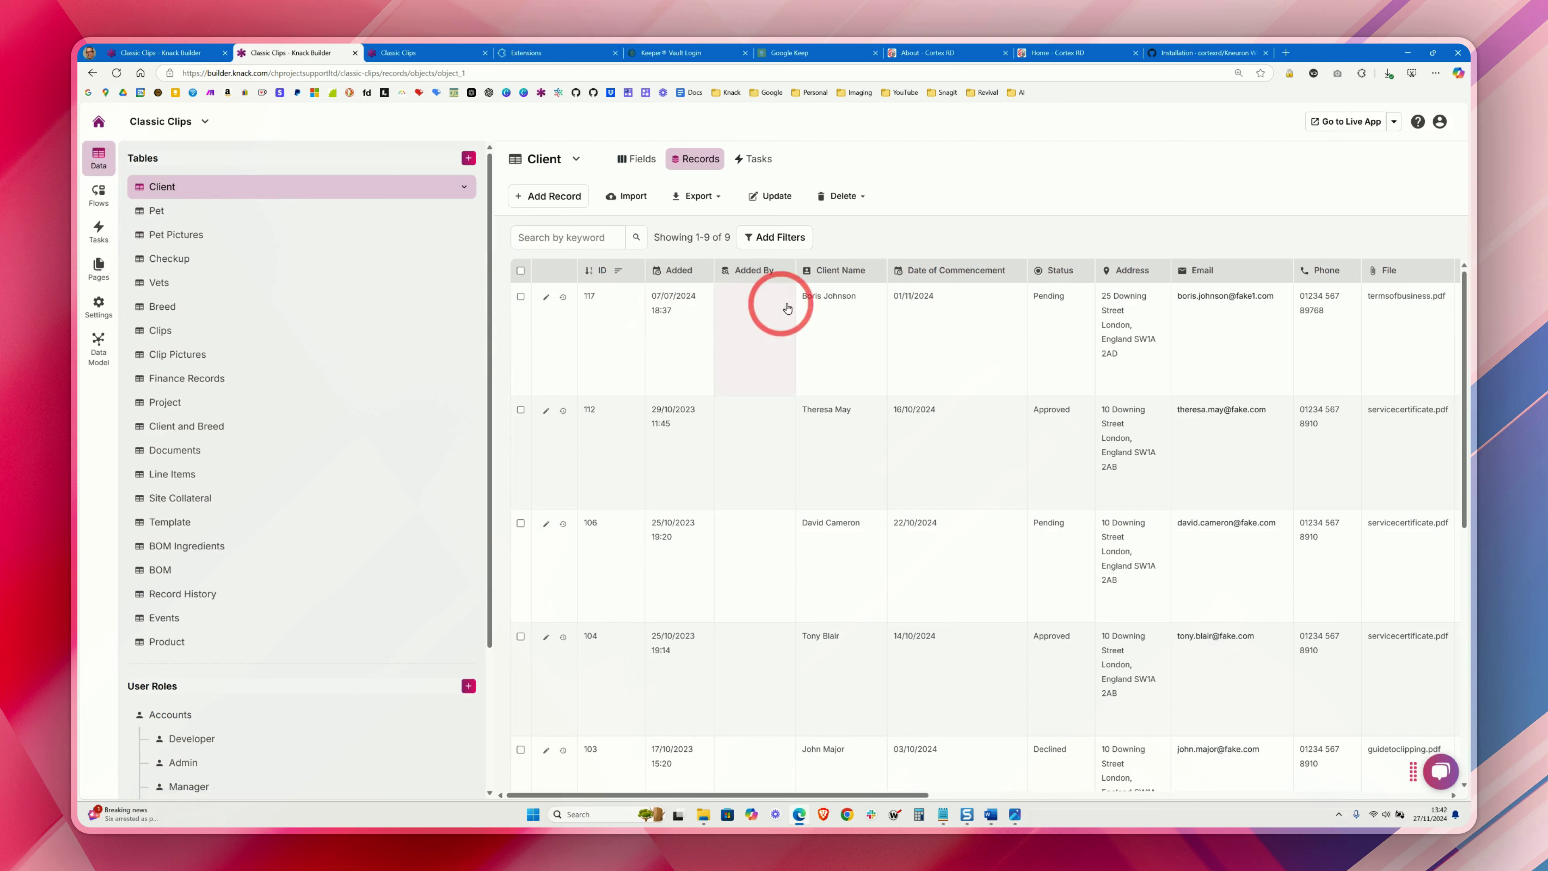
- Open the first Client record's history in the standard layout without Kneuron and look through its entries
left_click(562, 298)
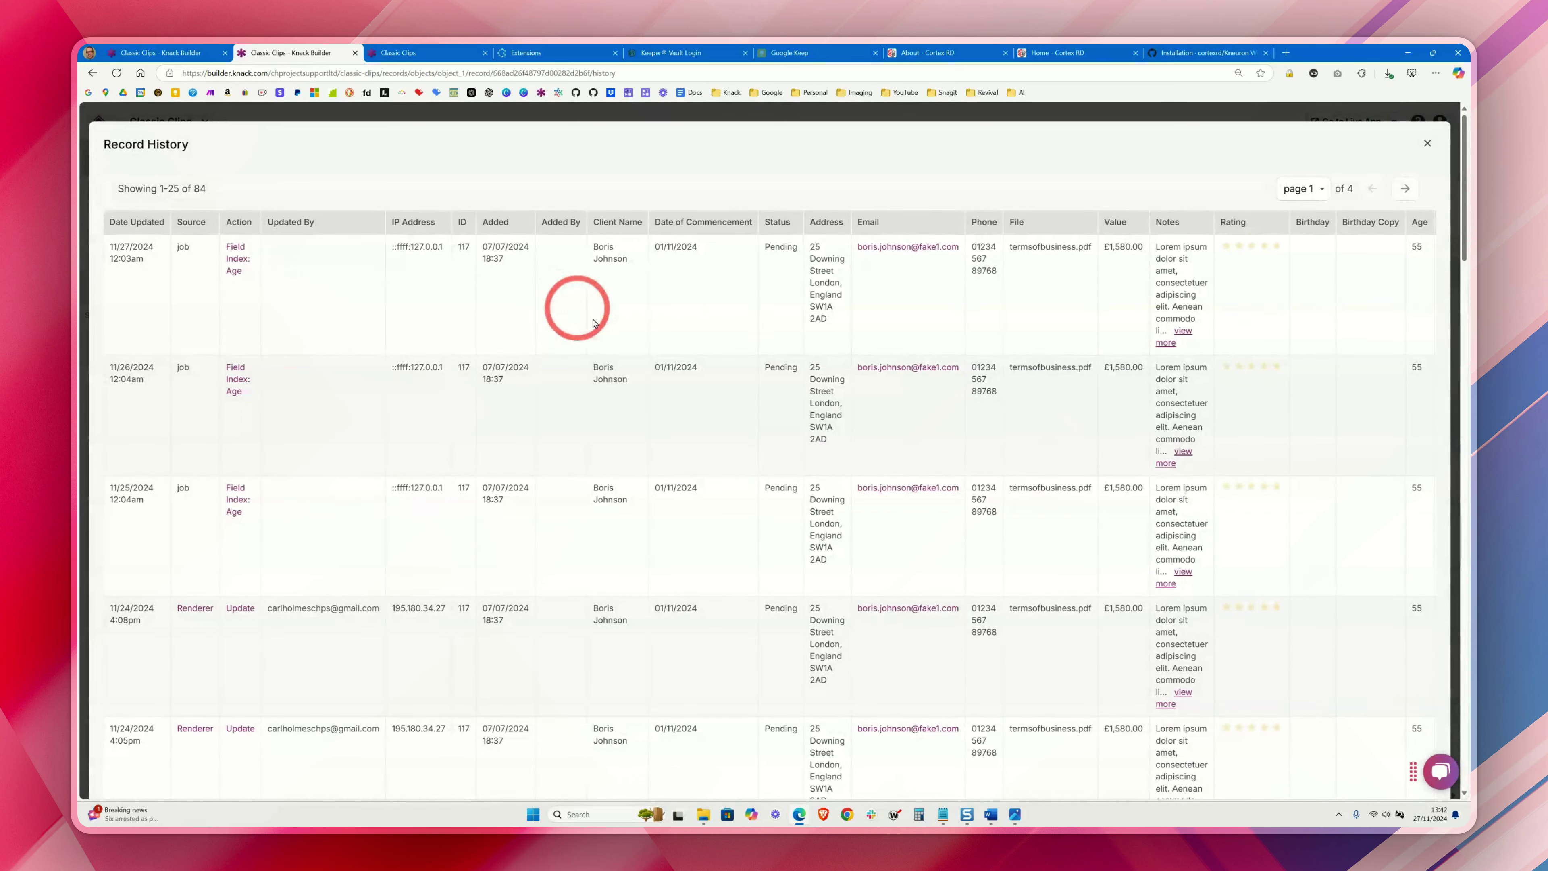
scroll(709, 382, "down", 1)
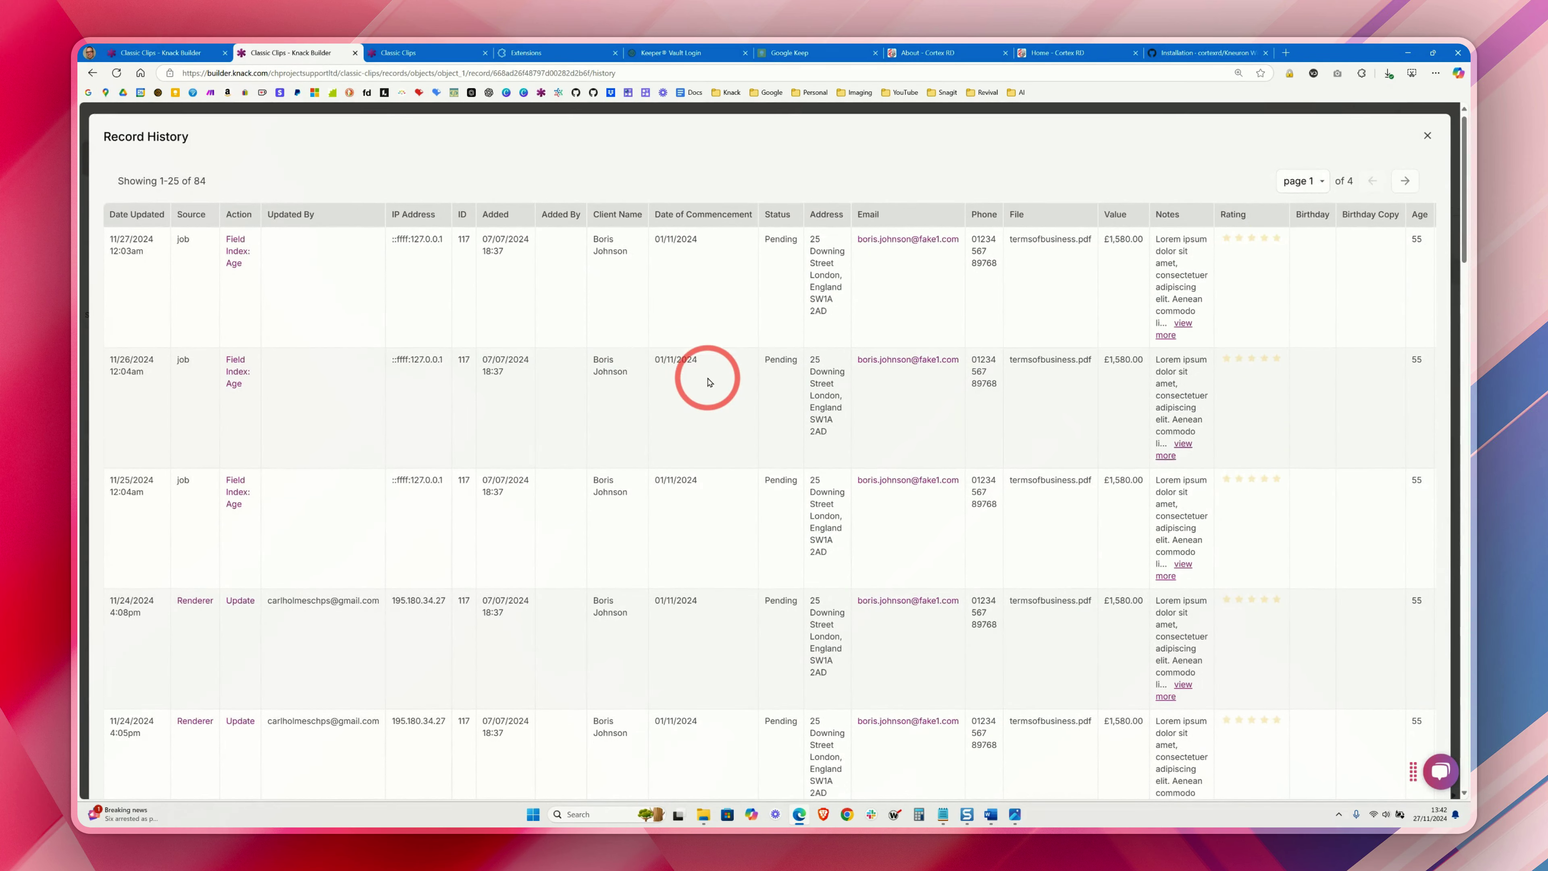
scroll(709, 383, "down", 8)
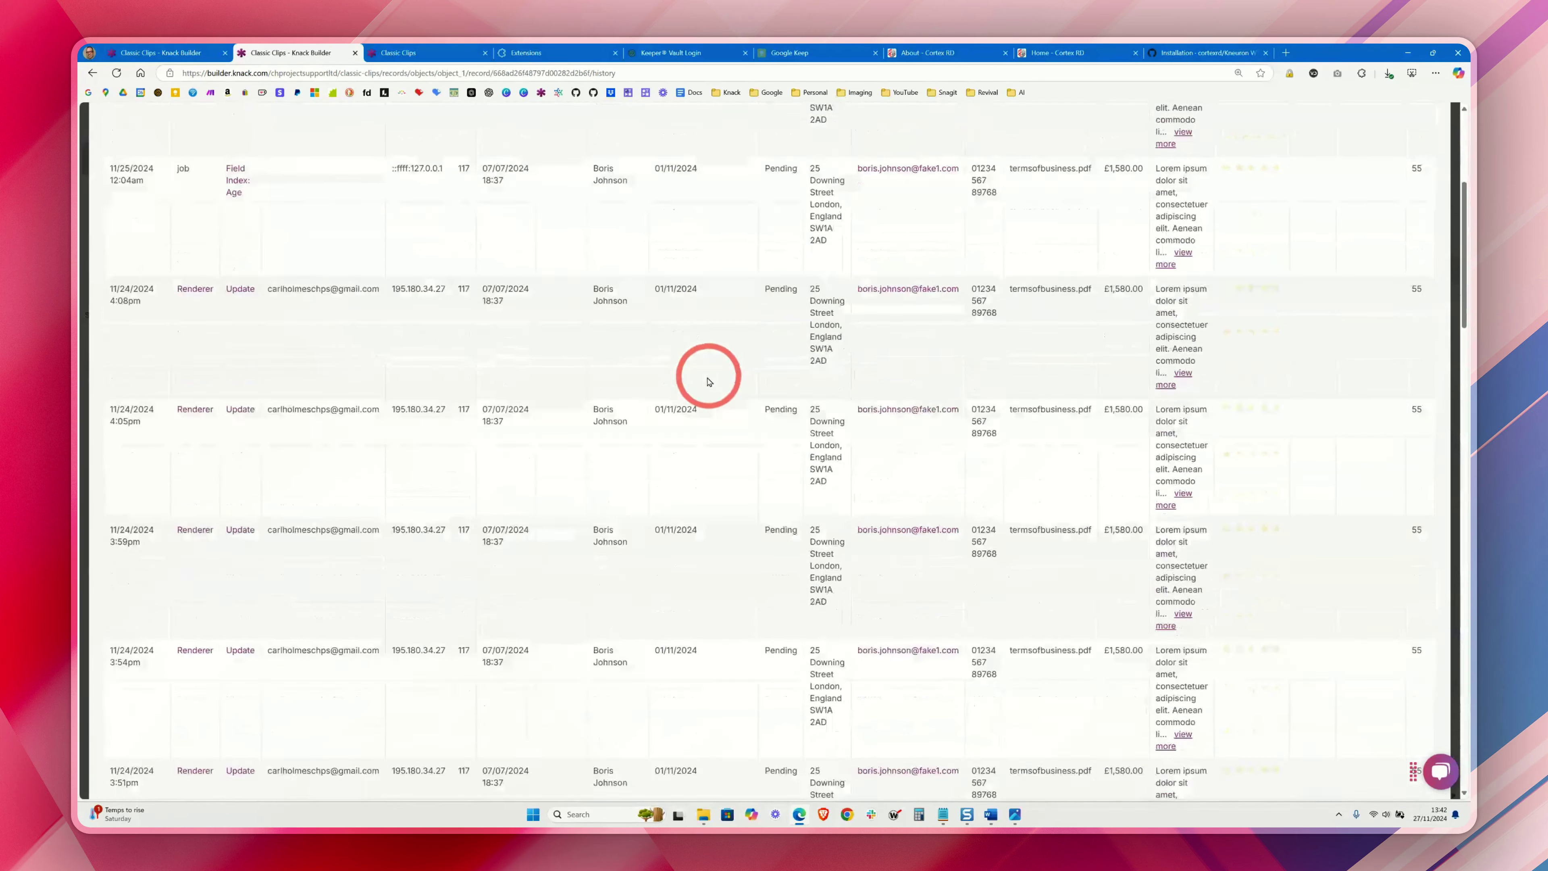
scroll(713, 381, "down", 3)
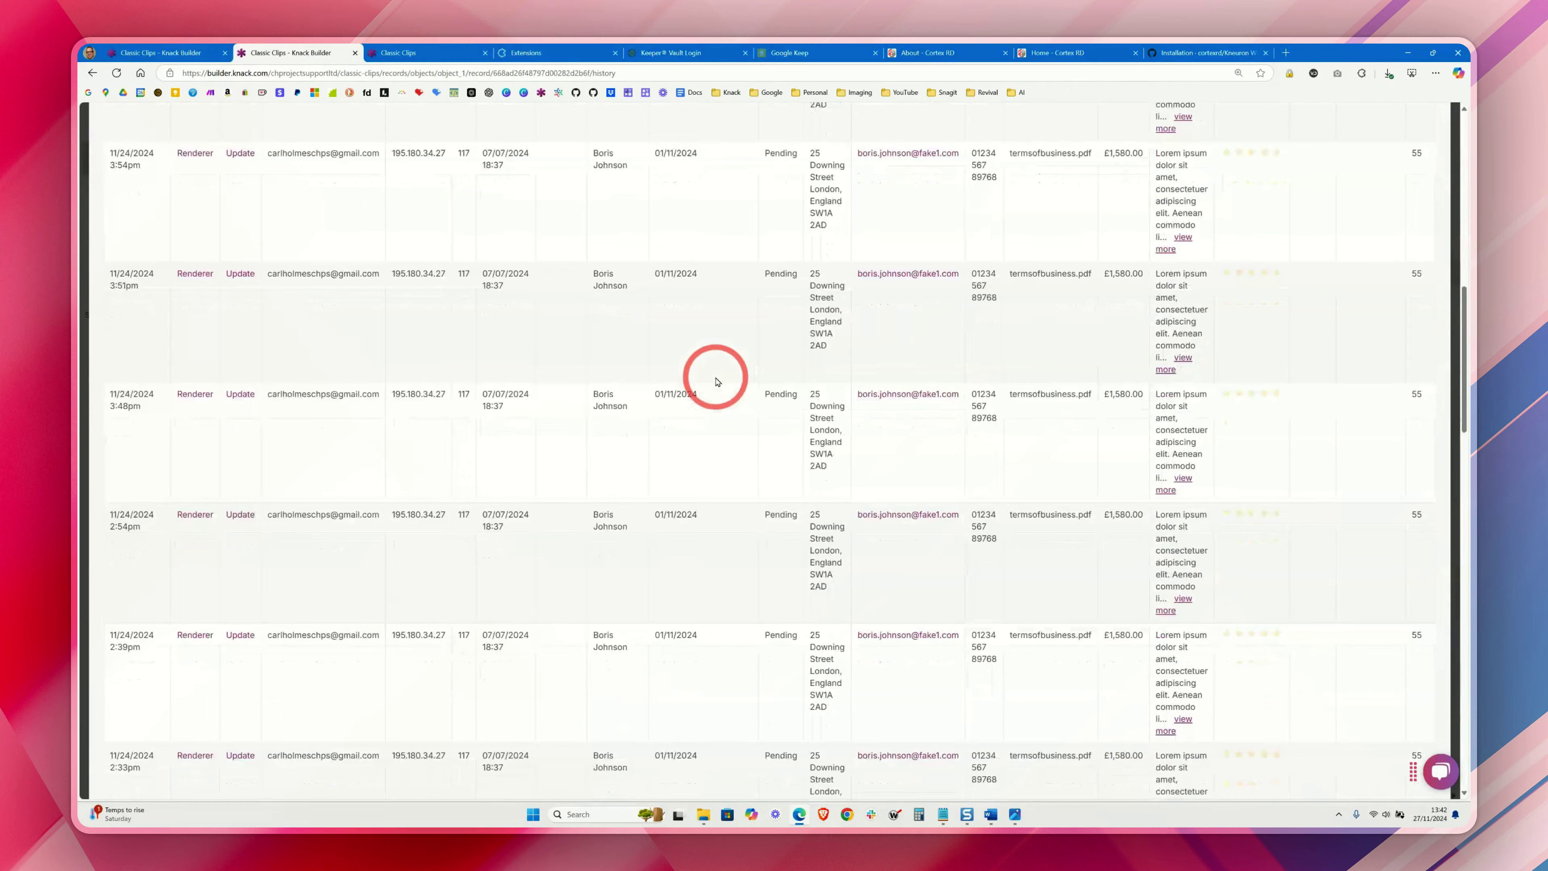
scroll(716, 381, "up", 10)
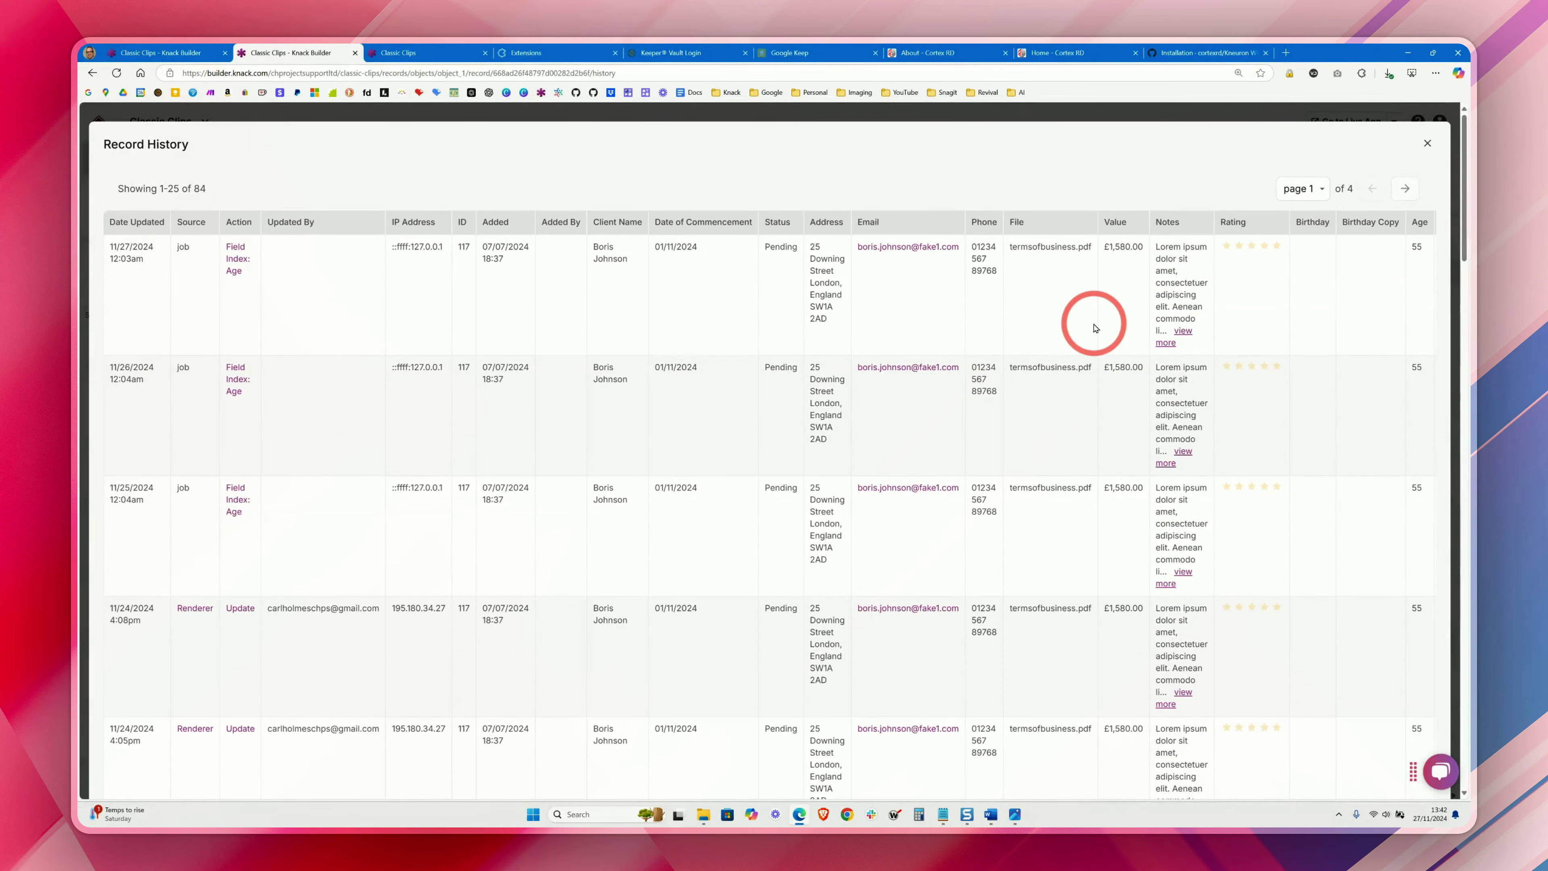
- Reopen the same Client record's history with Kneuron enabled and examine its column headers and scrollbars while going through the entries
left_click(565, 299)
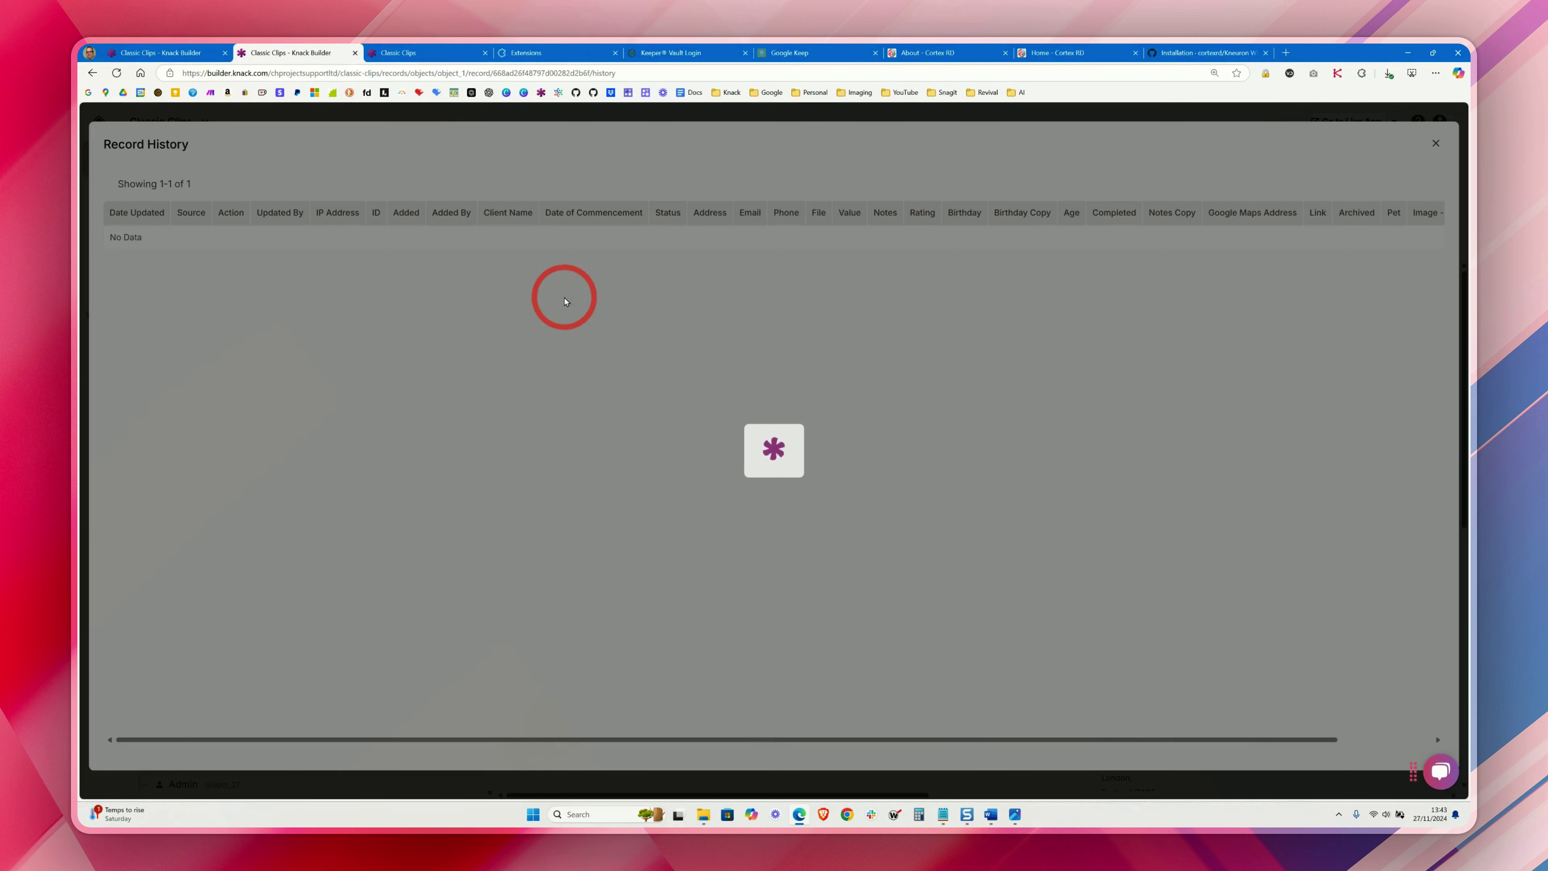
scroll(634, 372, "down", 2)
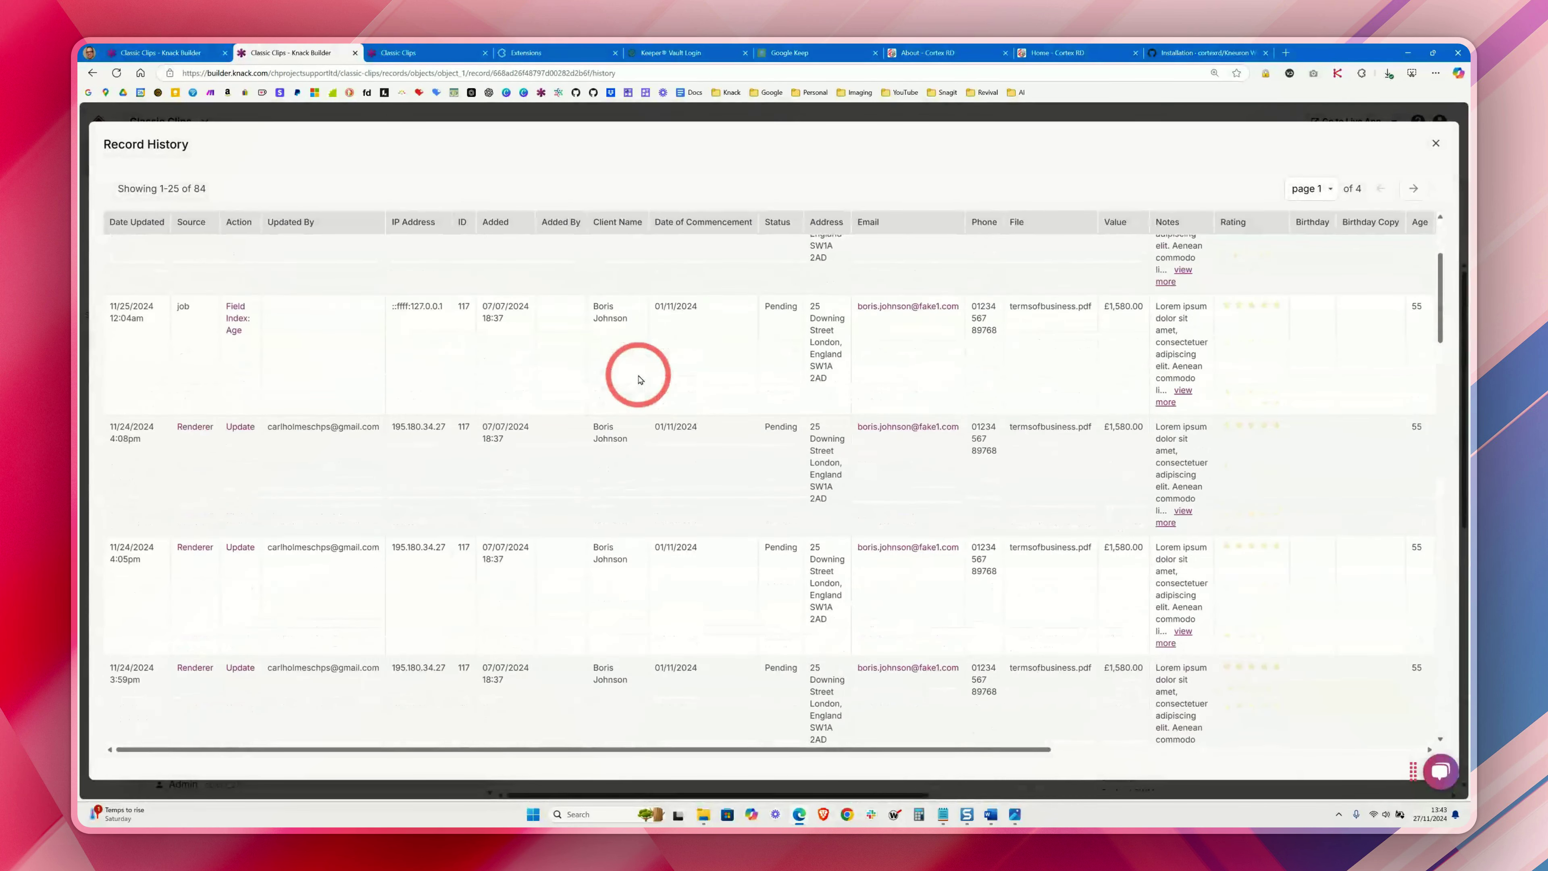
scroll(638, 379, "down", 8)
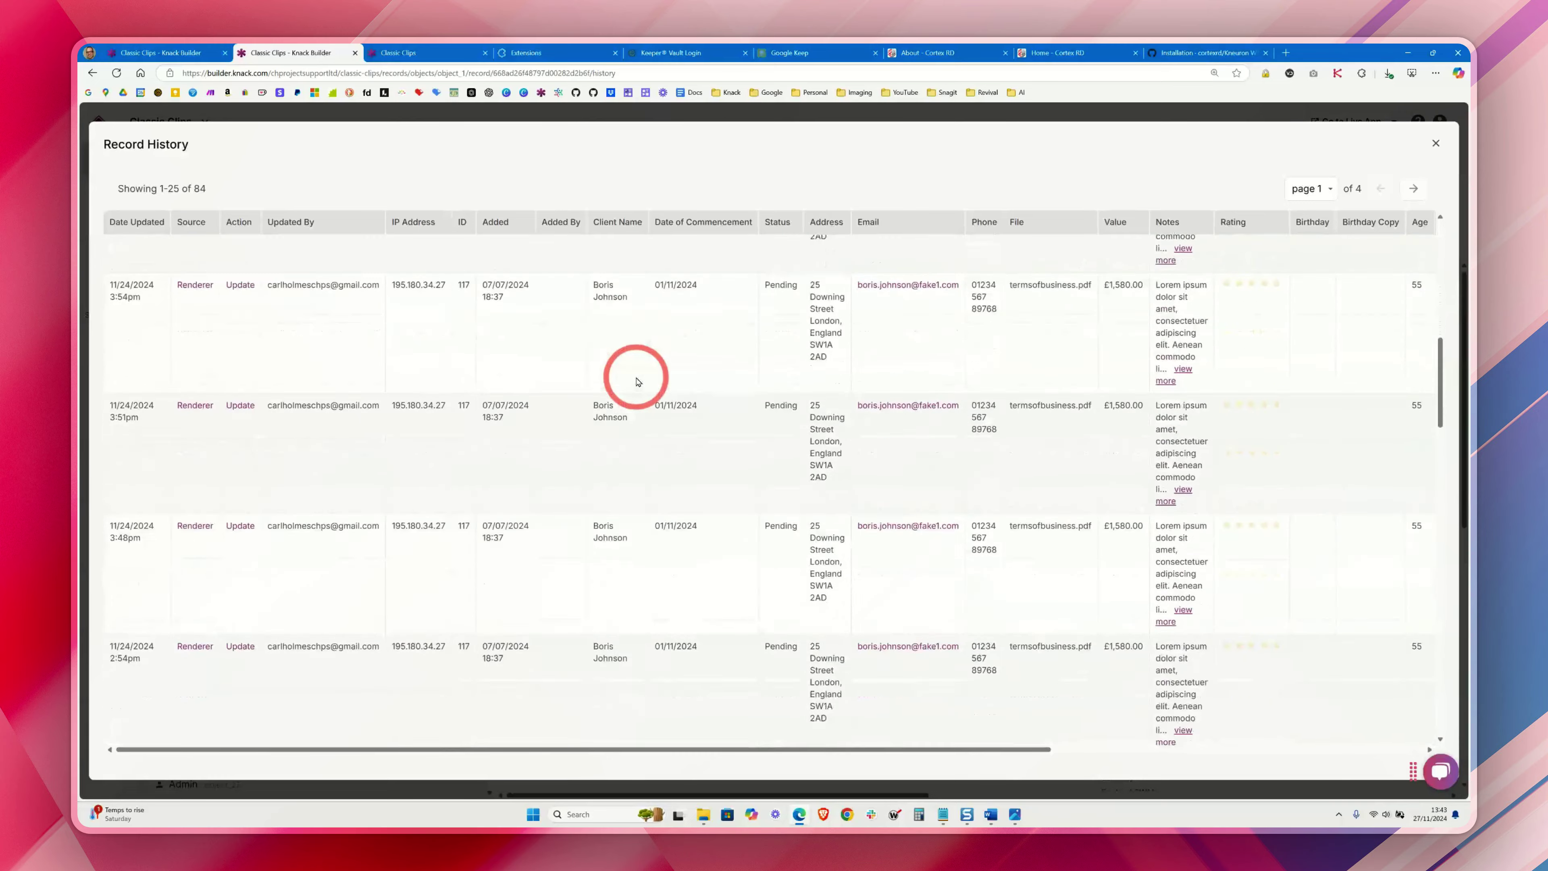
scroll(638, 381, "down", 5)
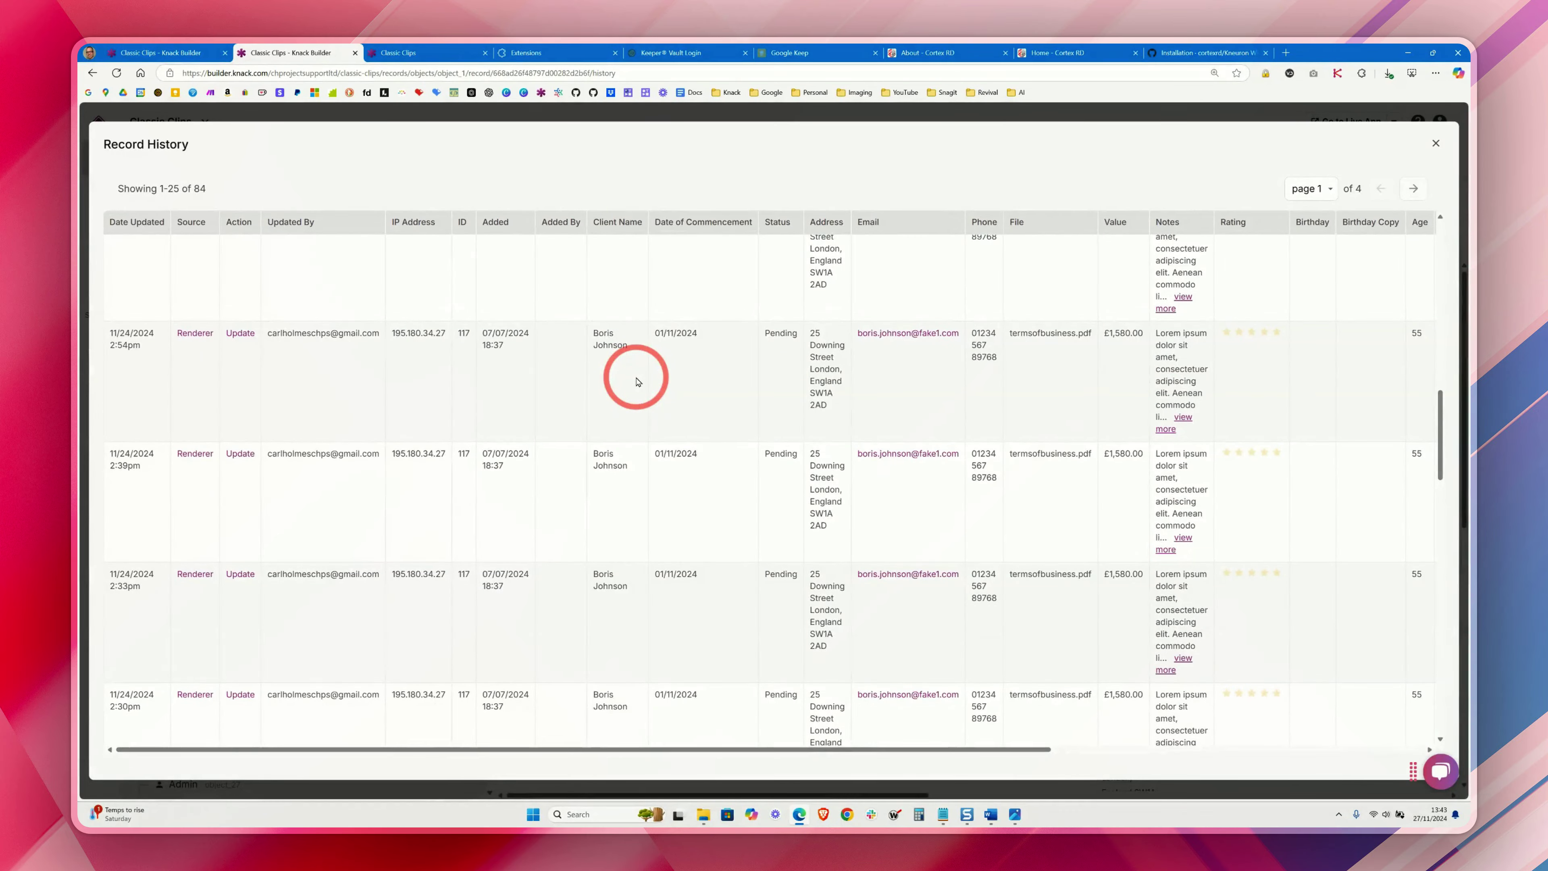
scroll(637, 381, "down", 6)
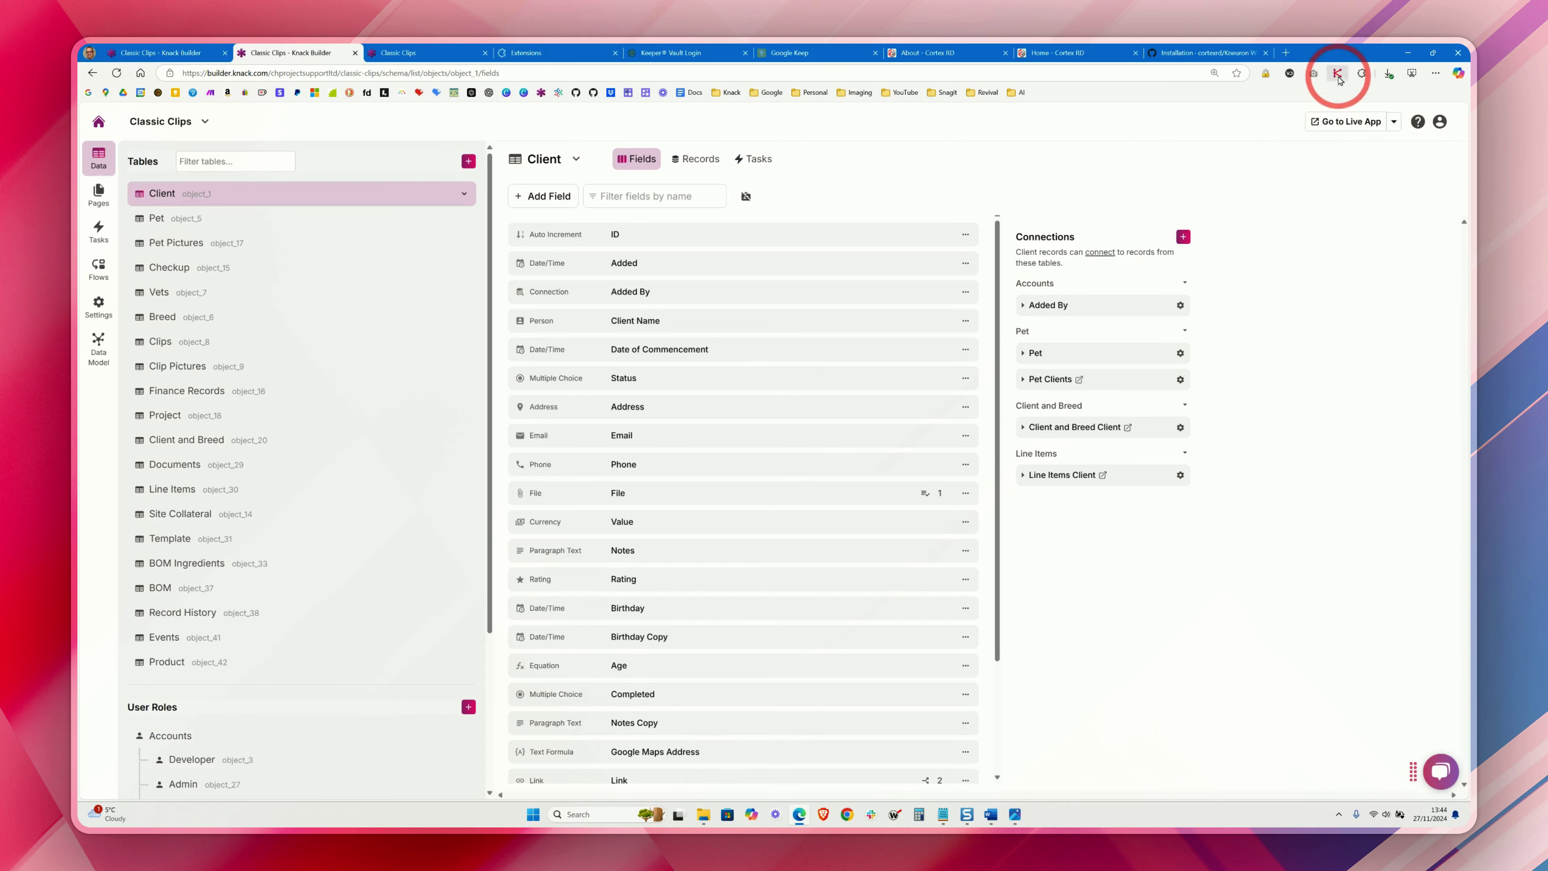
- Review the Kneuron keyboard shortcut list and go through the Pages, Tasks and Flows sections in turn
left_click(1337, 75)
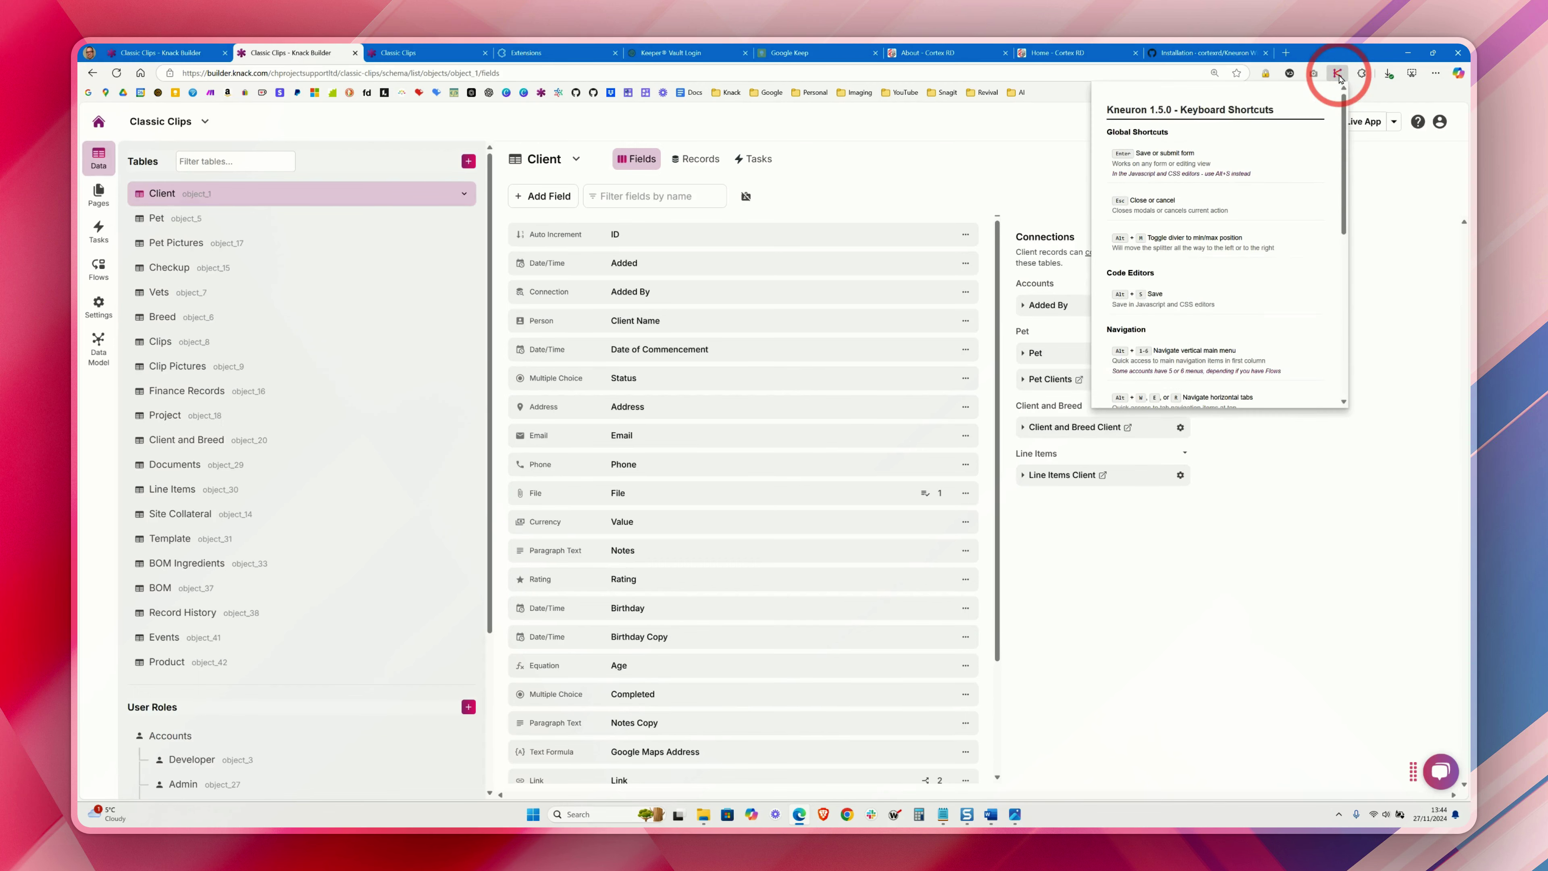
scroll(1193, 243, "down", 3)
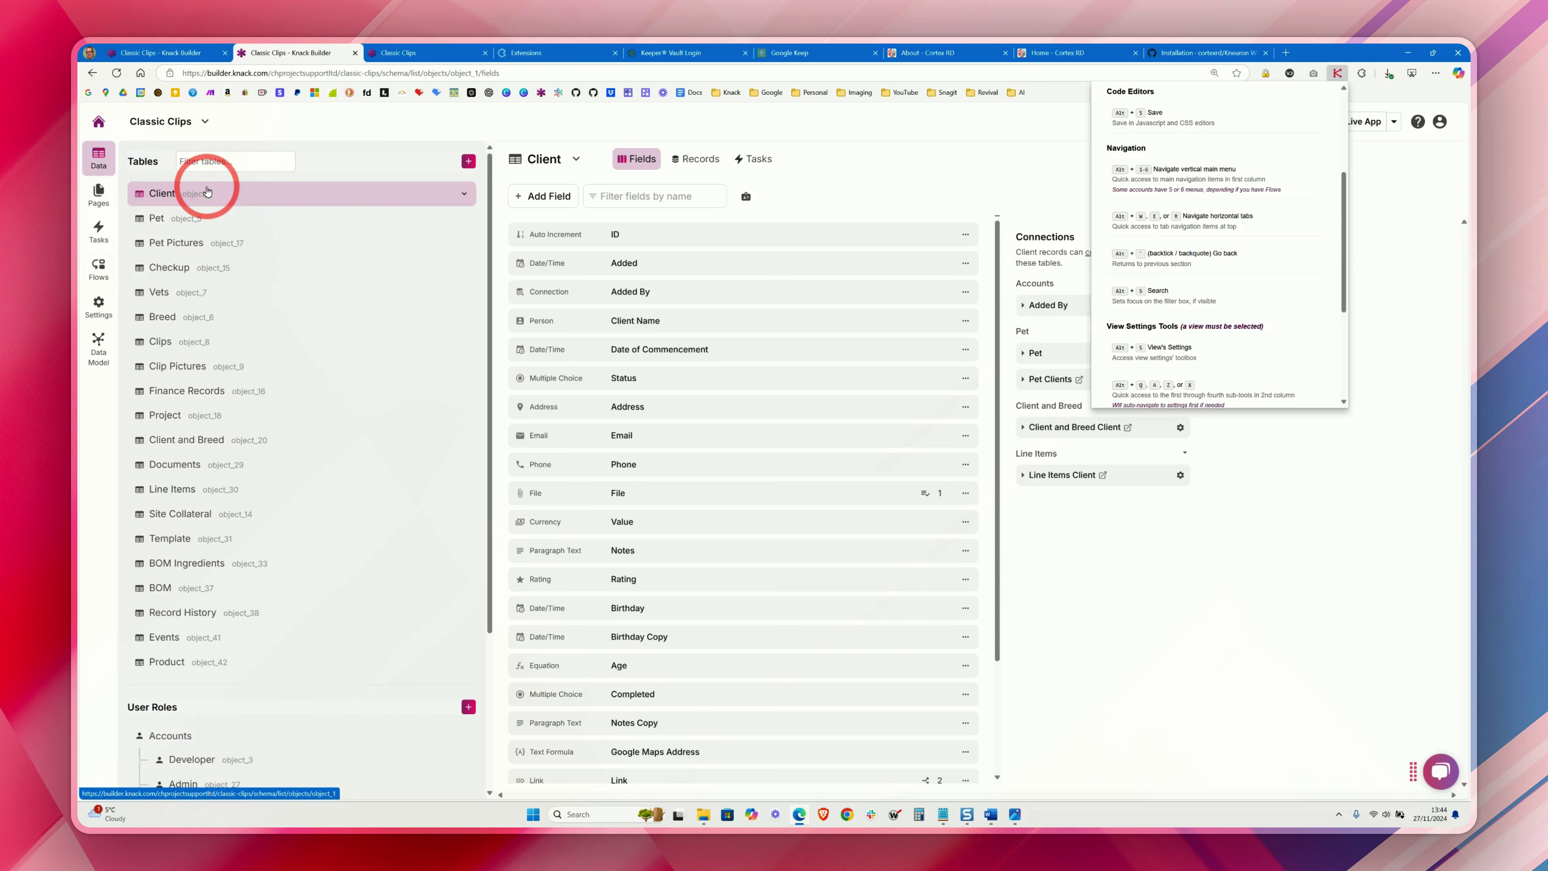
key("alt+2")
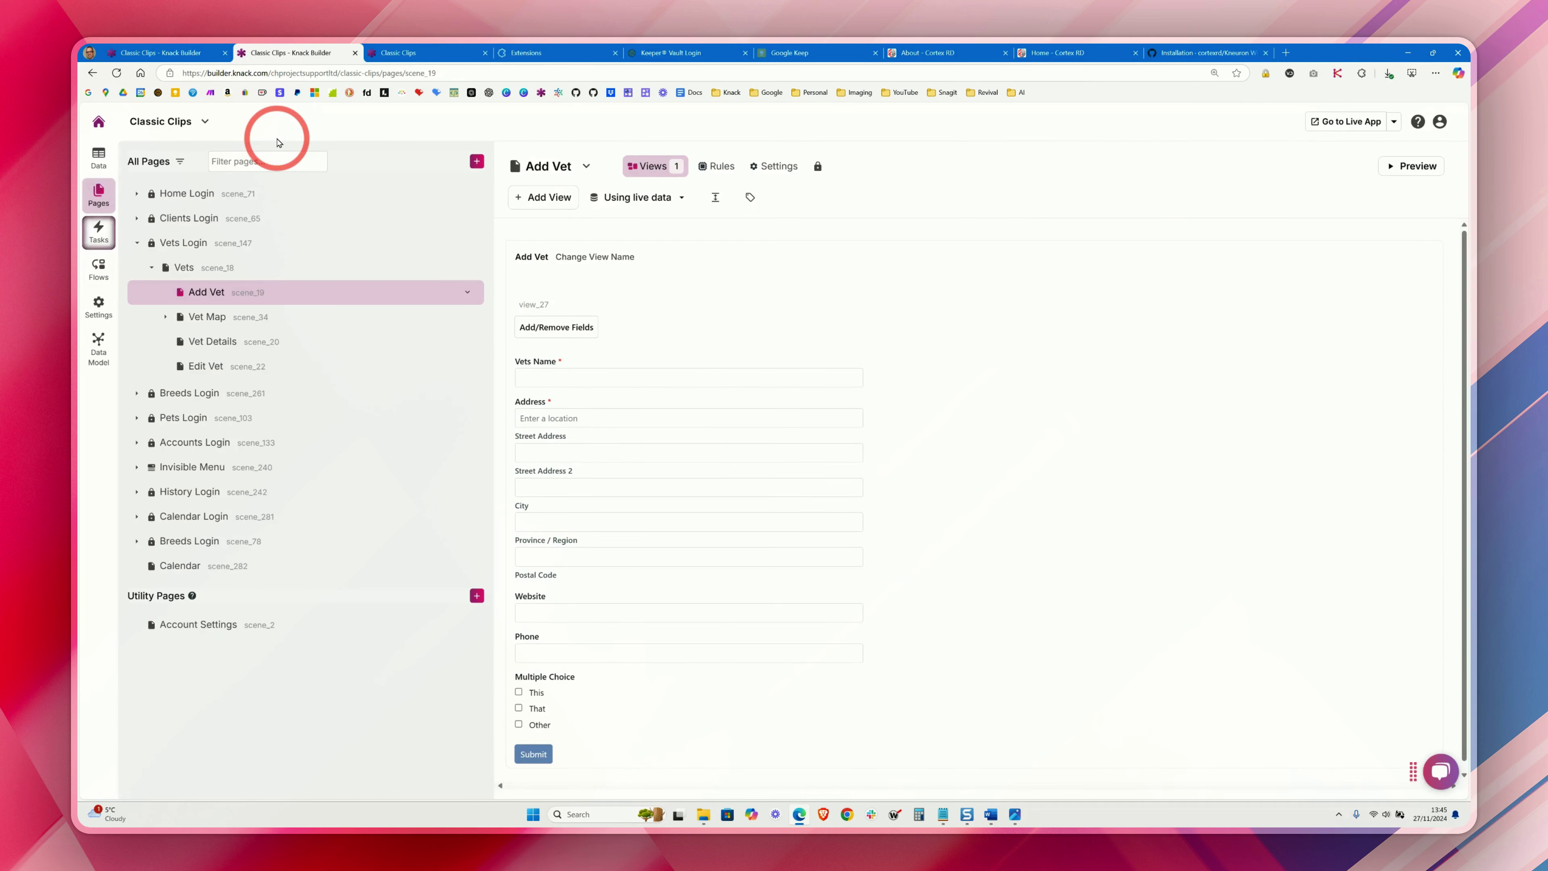
key("alt+3")
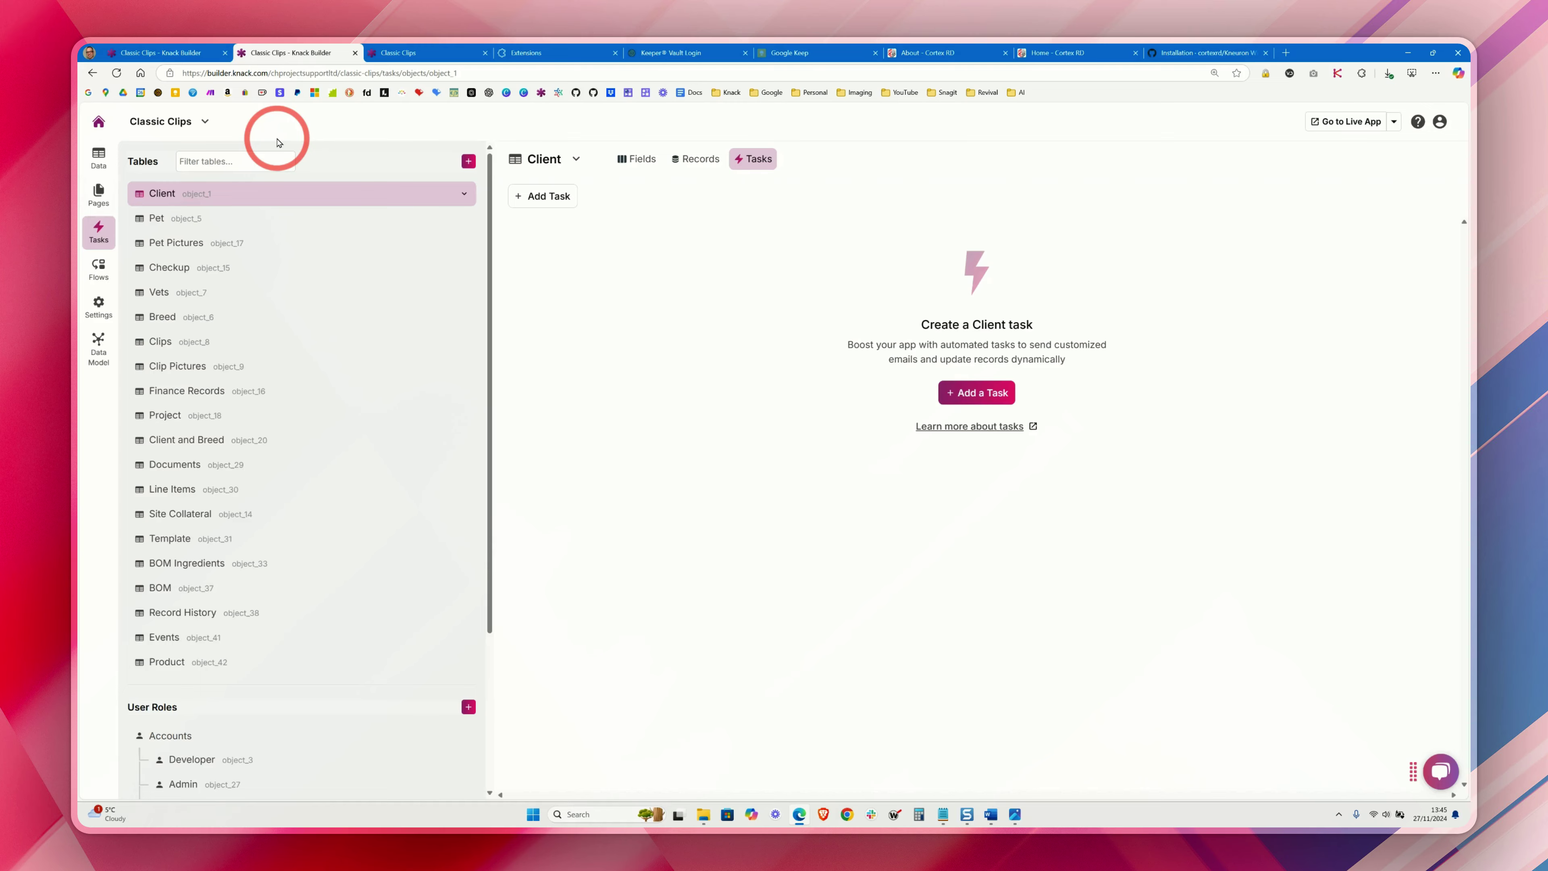
key("alt+4")
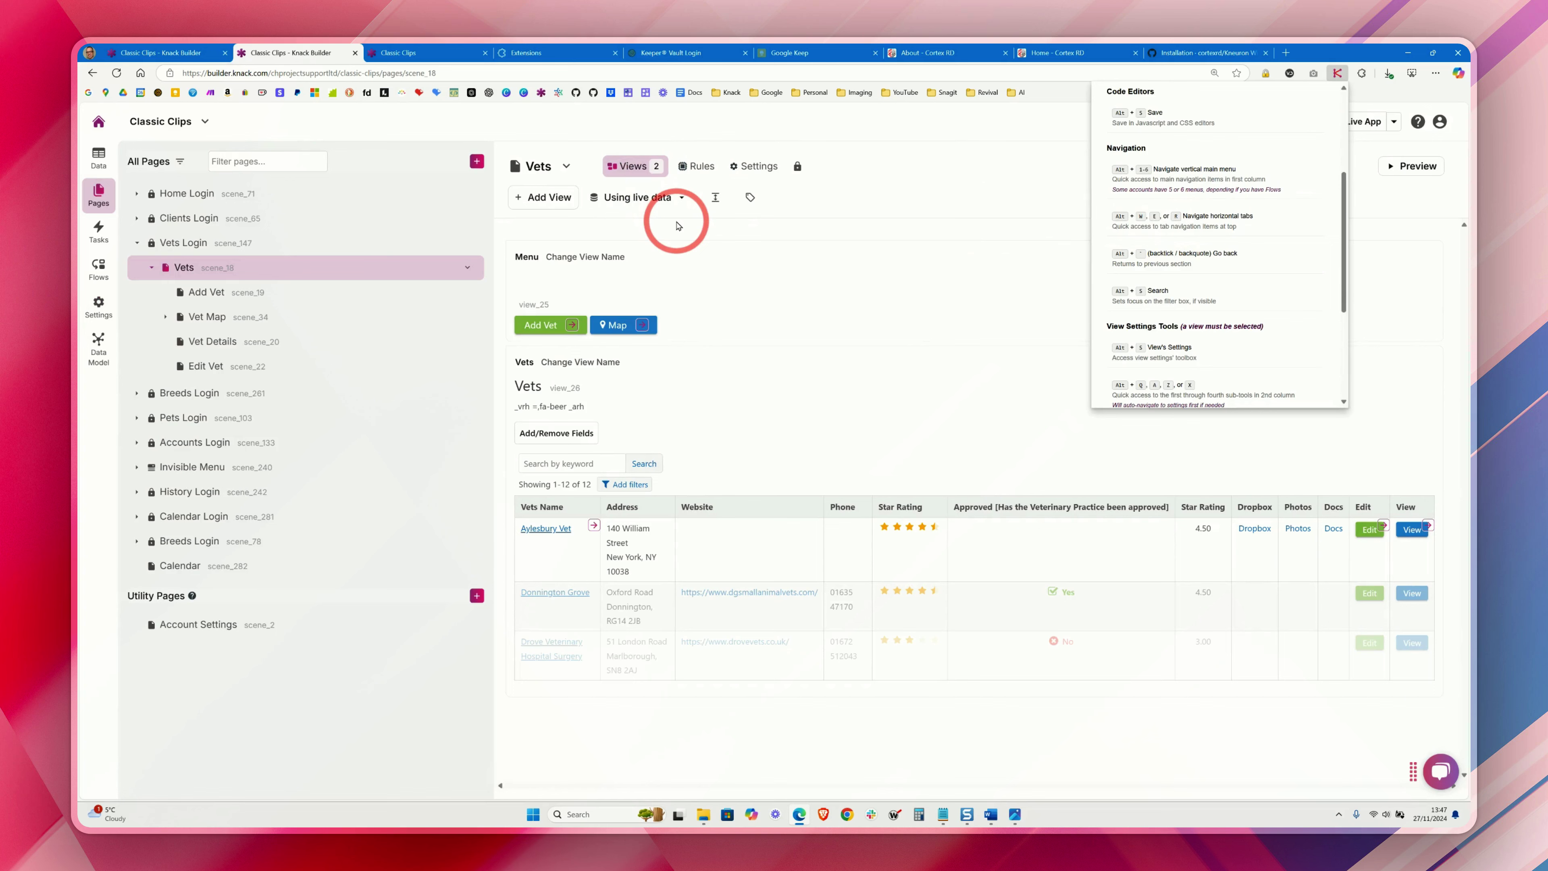
- Switch back and forth between the Vets page's views, page rules and page settings to demonstrate the horizontal navigation
key("alt+f")
left_click(854, 189)
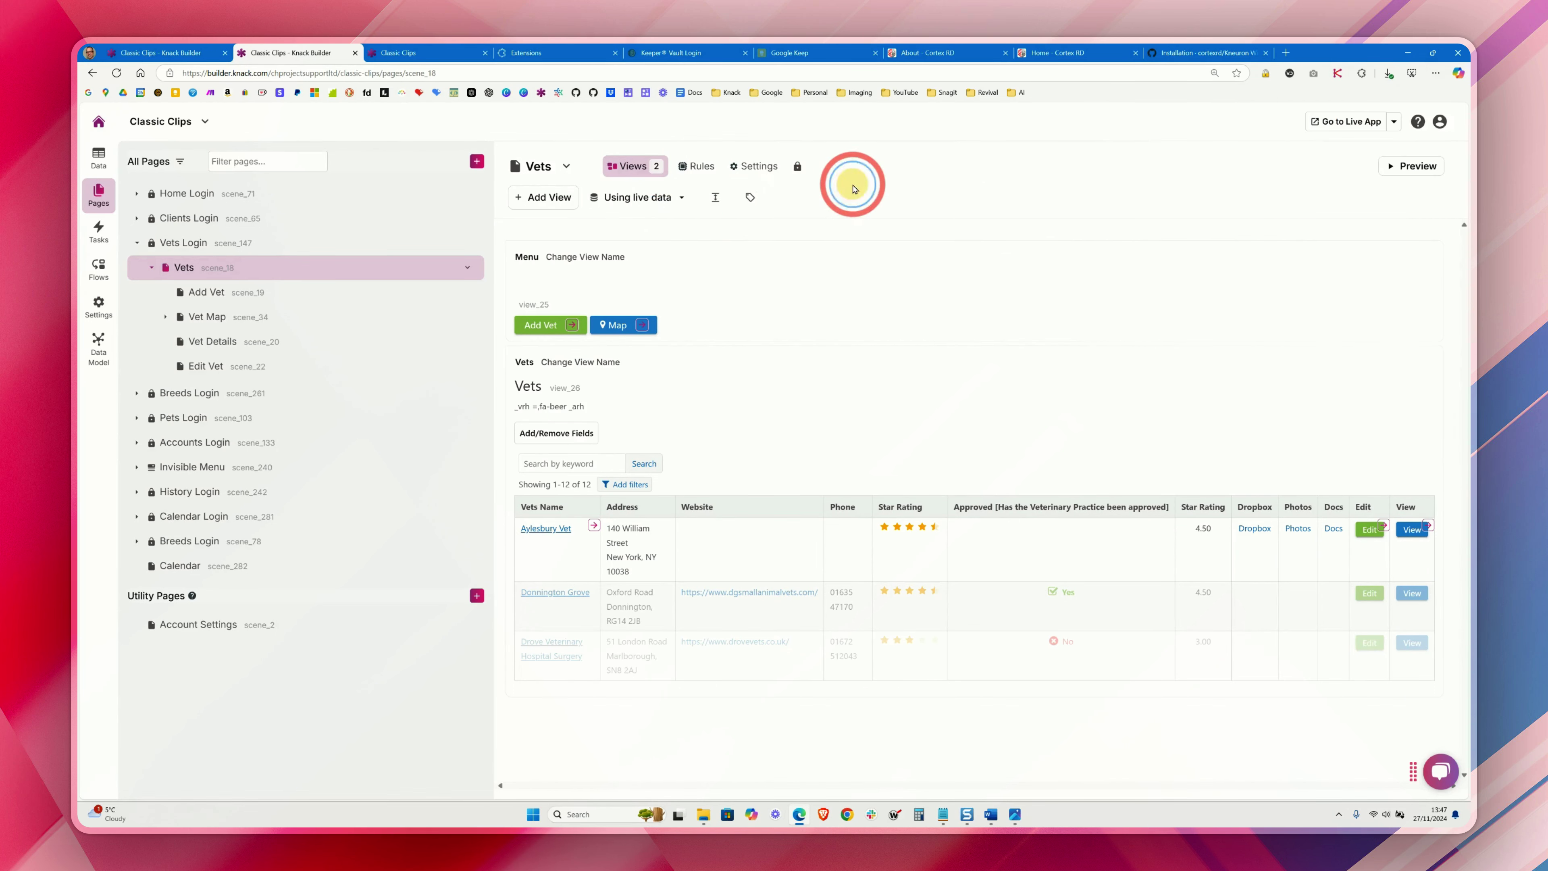
key("alt+r")
key("alt+s")
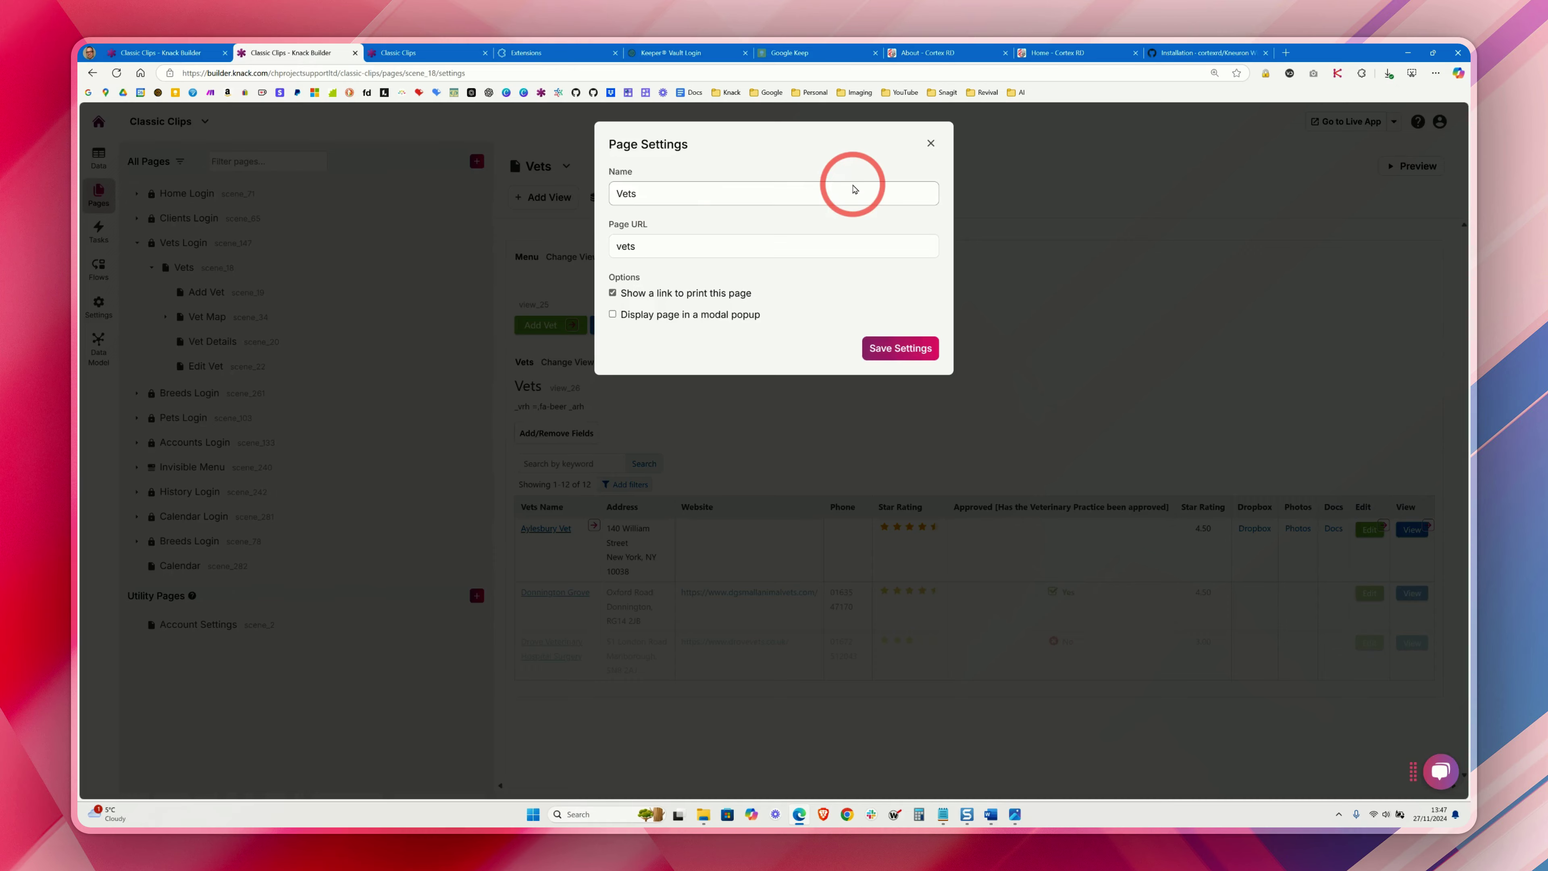
key("alt+r")
key("alt+v")
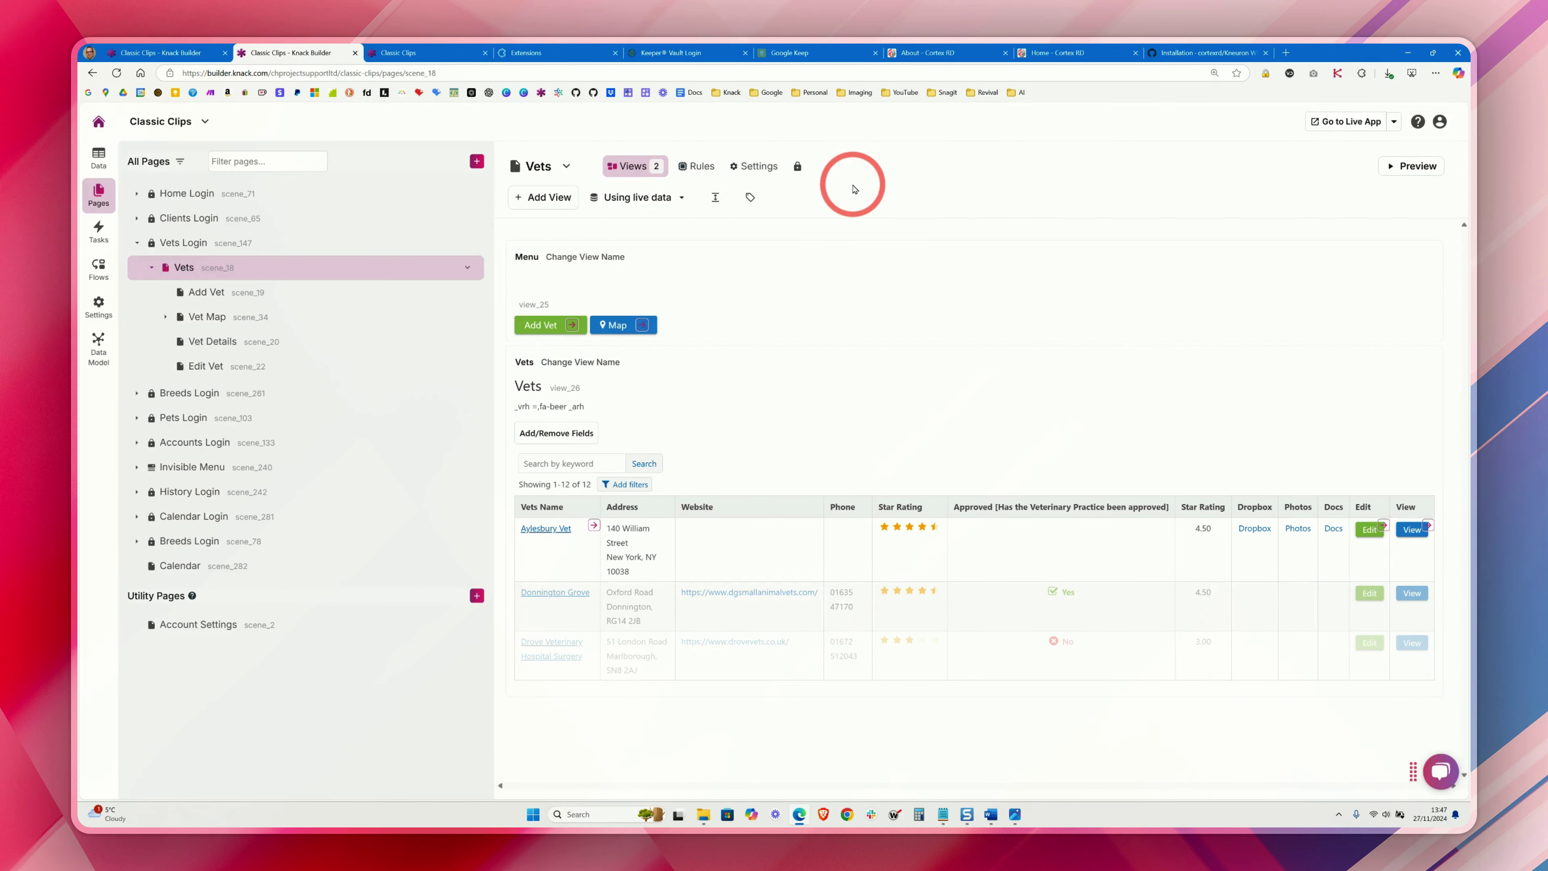
key("alt+r")
key("alt+s")
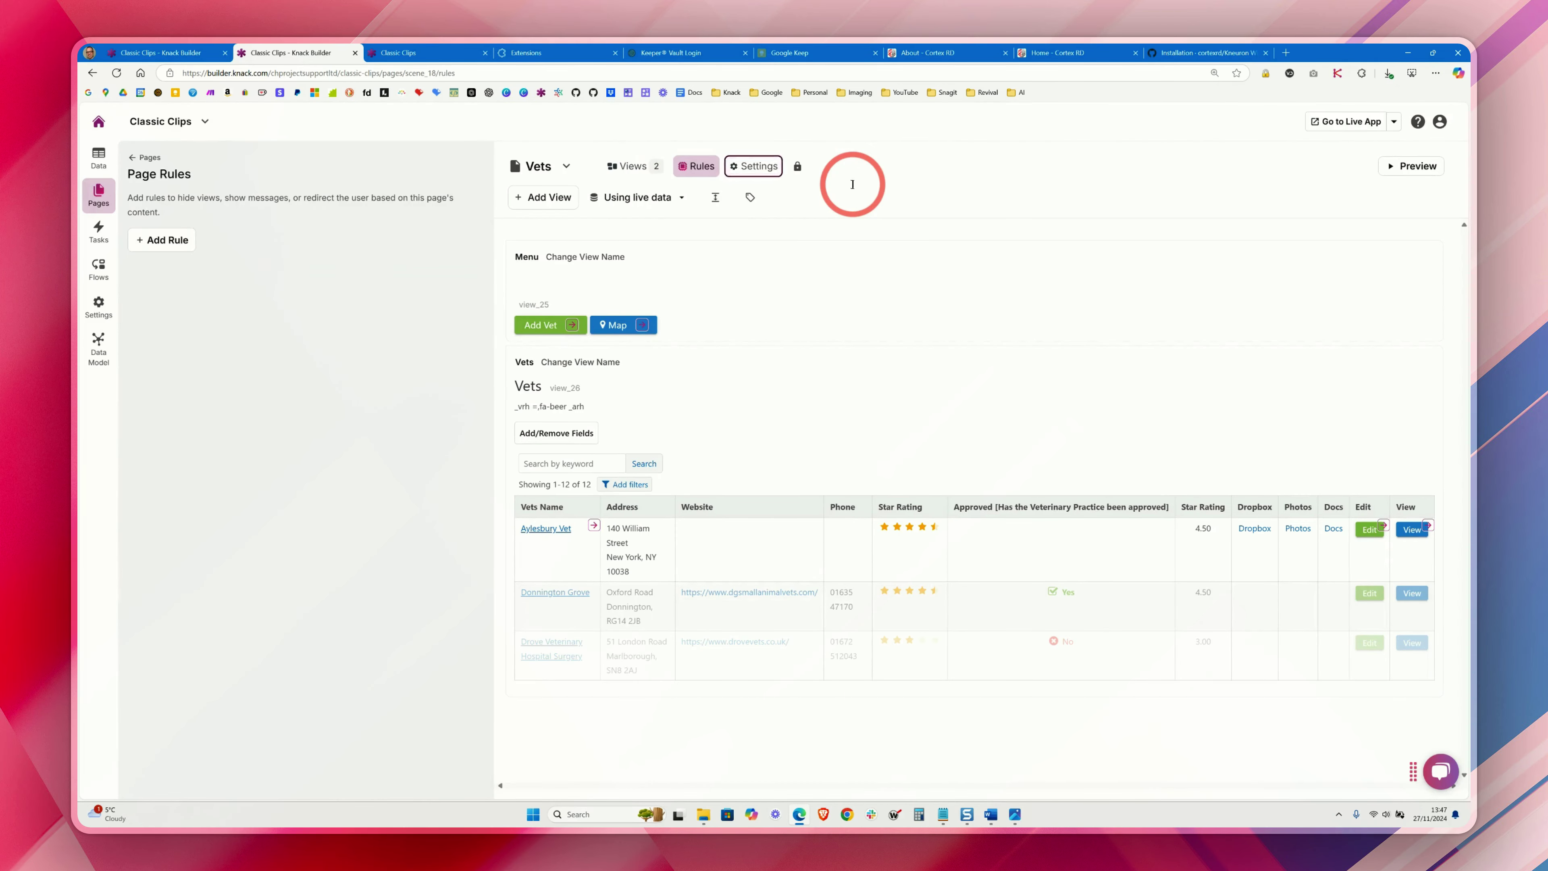
key("Escape")
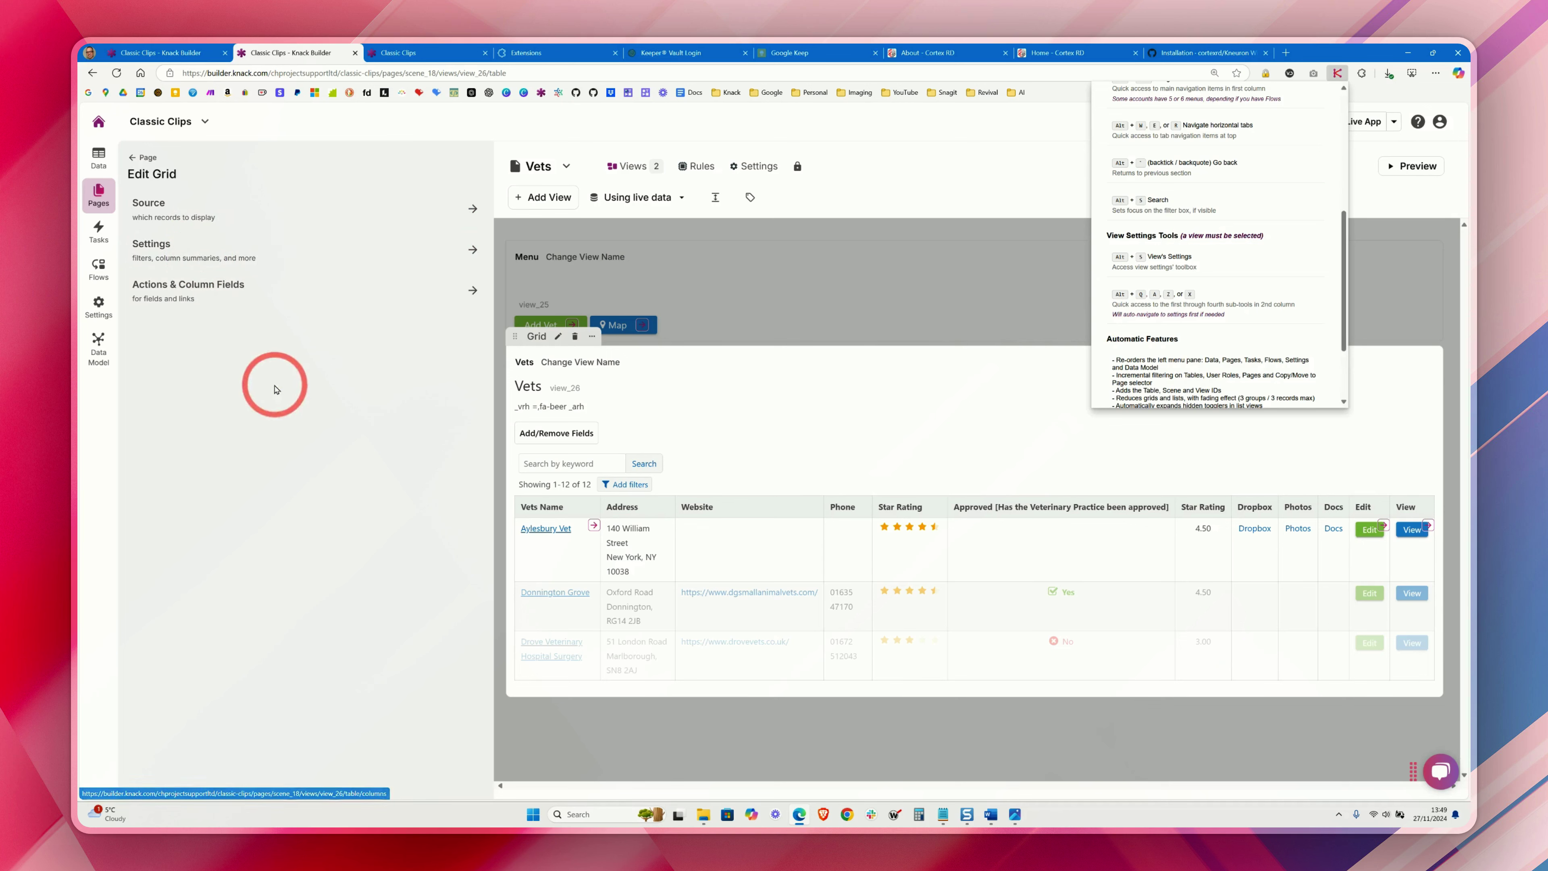
- Go through the Vets grid's source and settings options and open its actions and column fields
left_click(261, 286)
key("alt+1")
key("alt+2")
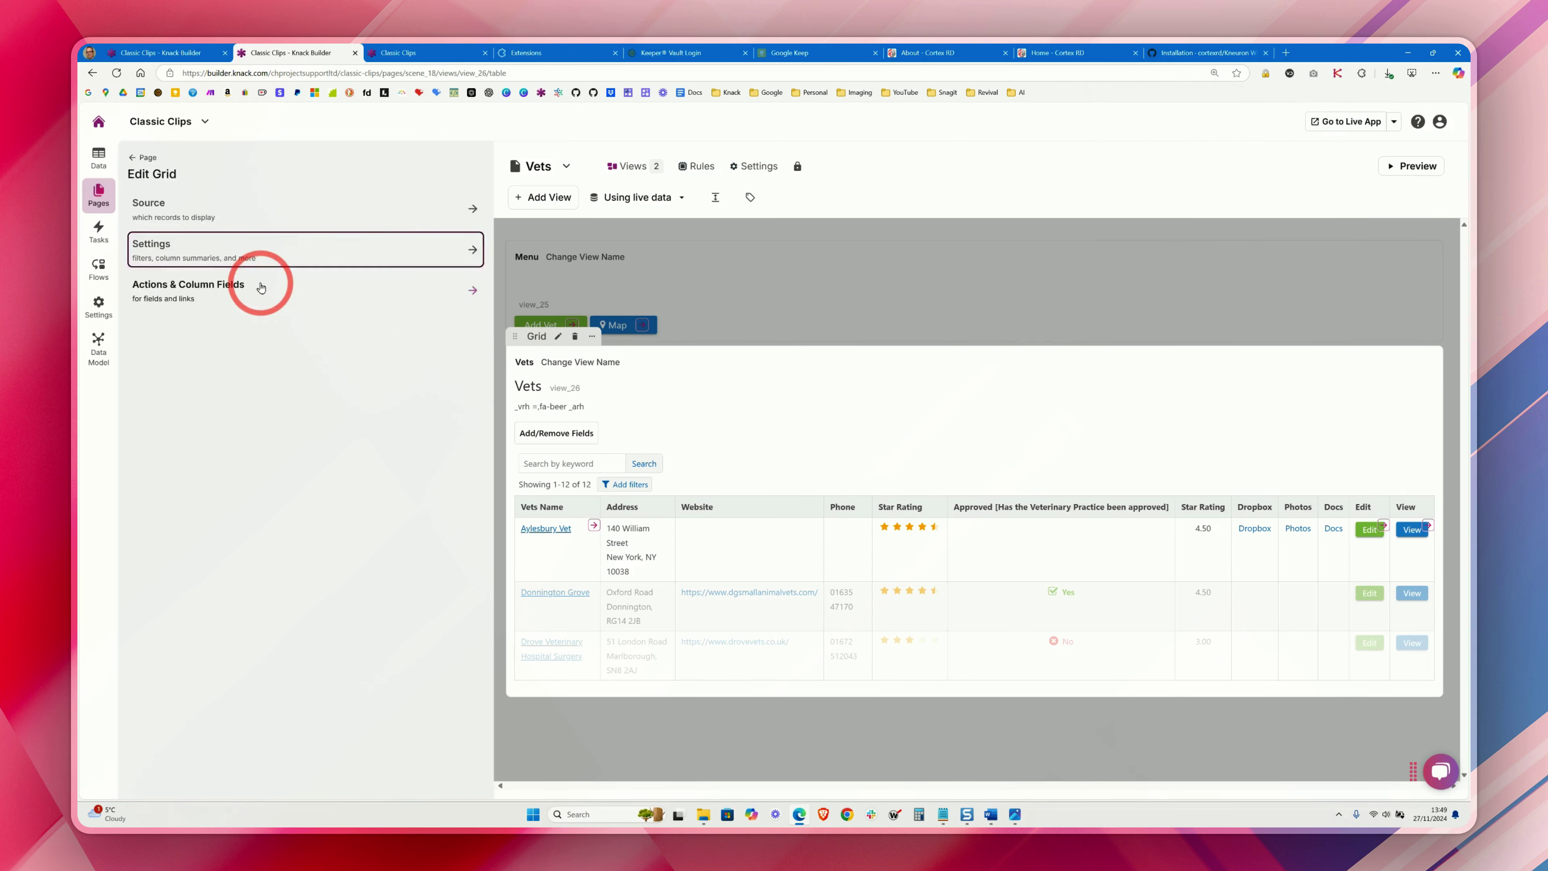
key("alt+z")
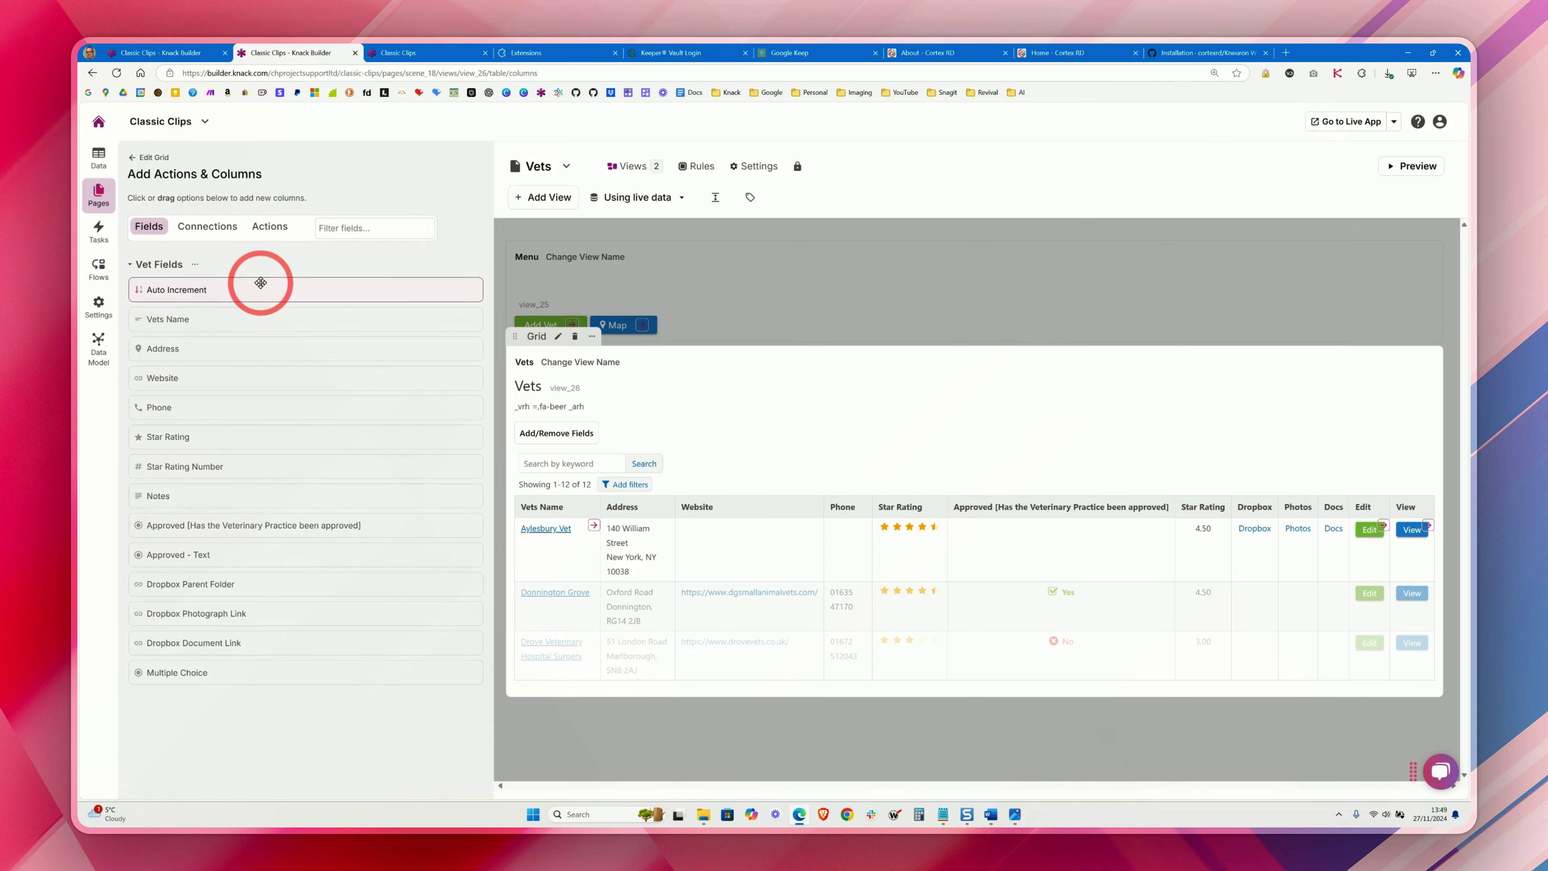